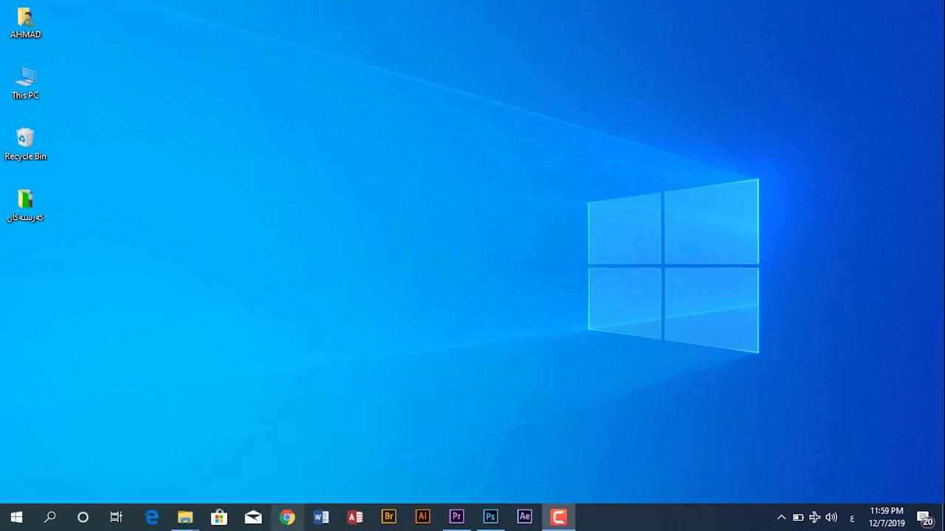
- Switch to Photoshop and open hiking-1031628_1920.jpg from the کەرستەکان folder on the Desktop
mouse_move(456, 517)
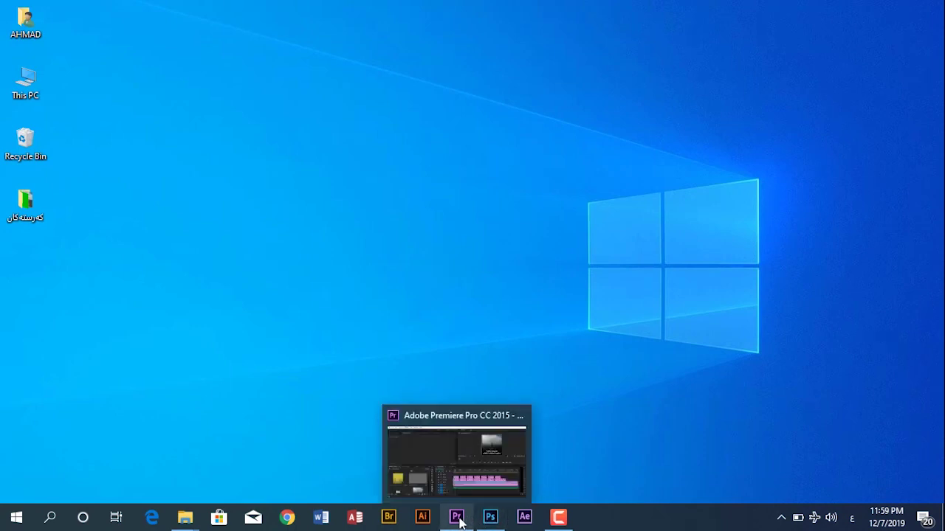
mouse_move(491, 527)
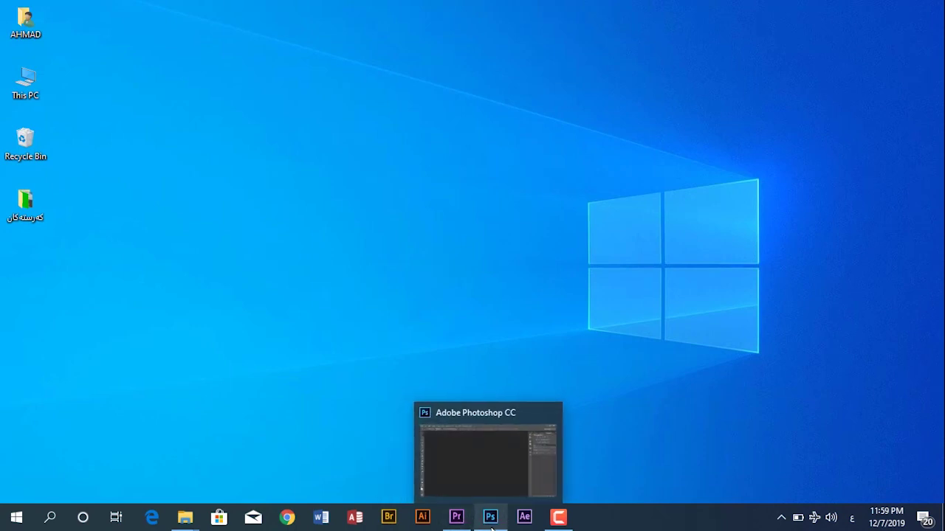
left_click(488, 473)
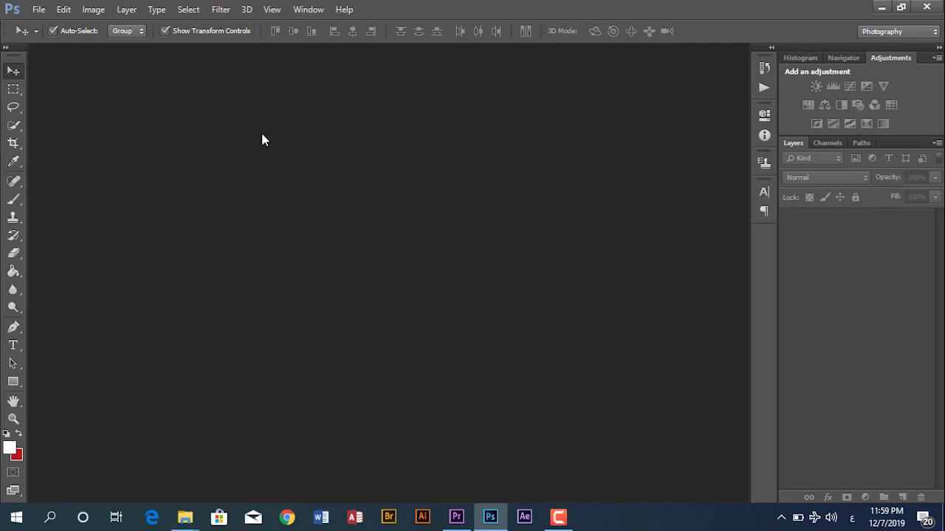
double_click(78, 118)
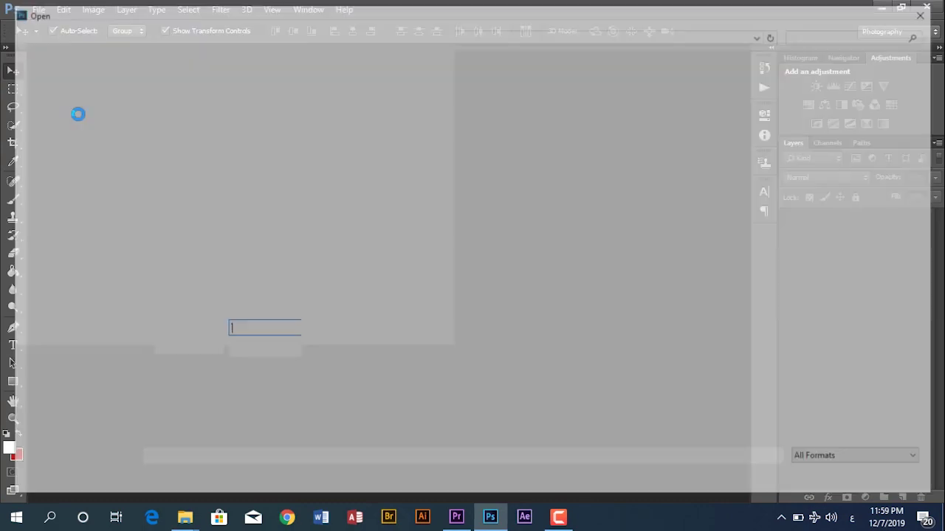
left_click(57, 163)
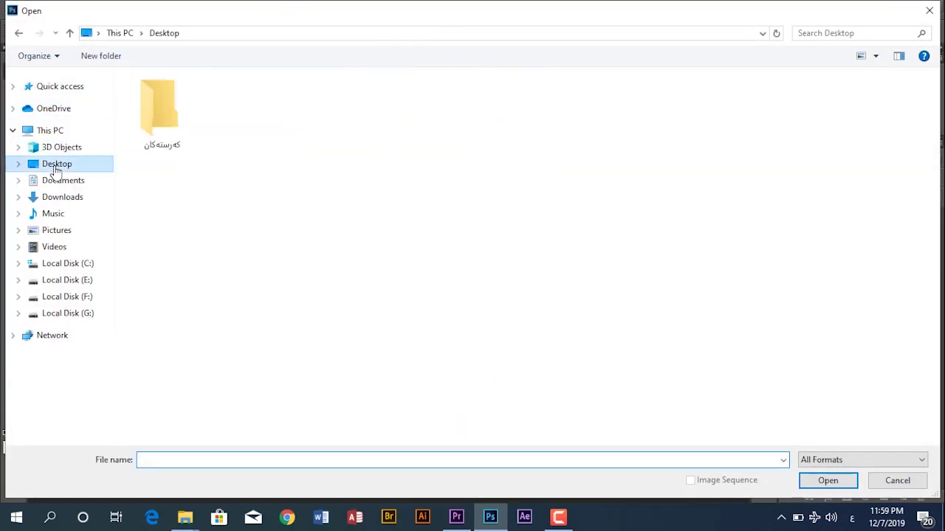
double_click(140, 117)
double_click(232, 125)
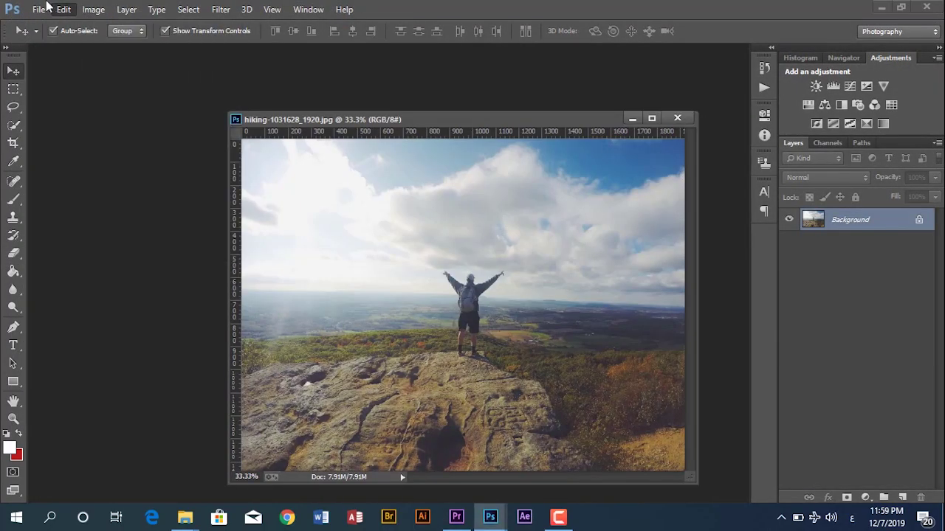
- Create a new 1080 by 1080 pixel document at 72 pixels/inch in RGB Color with a white background
left_click(39, 9)
left_click(49, 24)
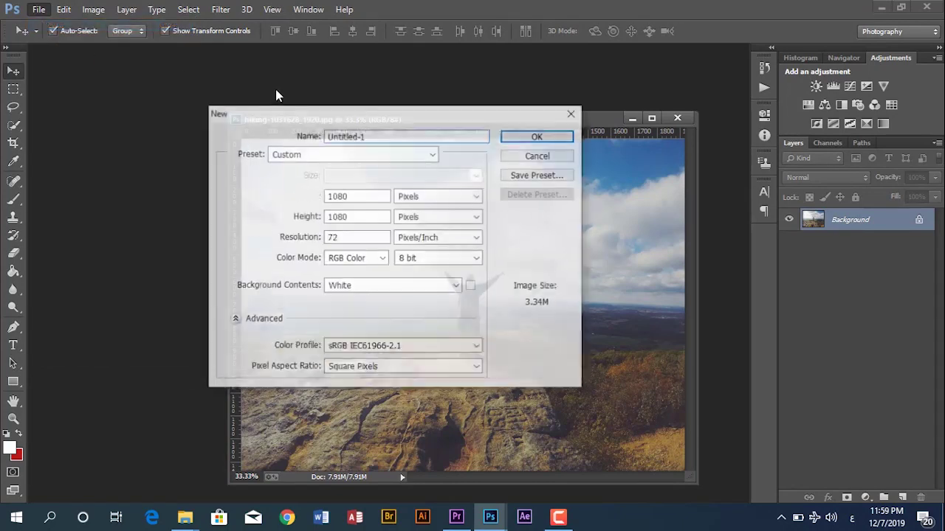
left_click_drag(375, 197, 313, 189)
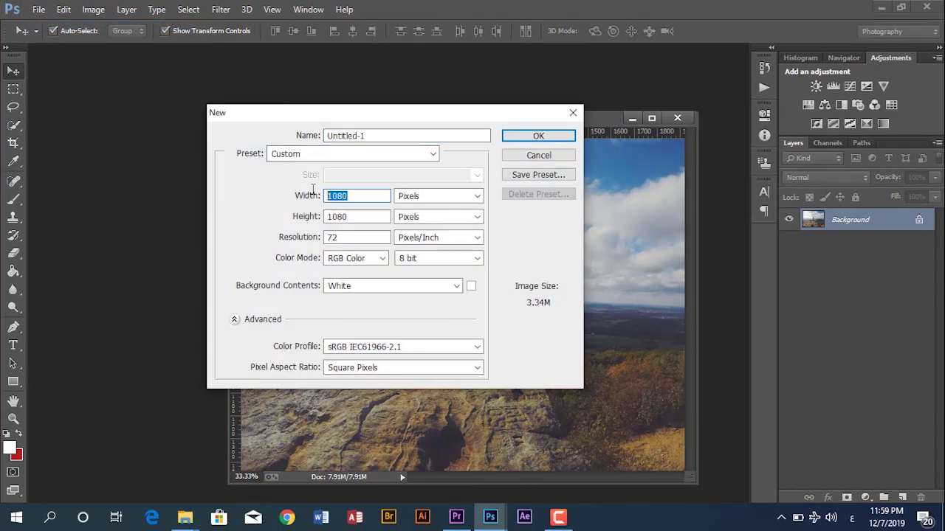
left_click(359, 190)
double_click(348, 192)
left_click_drag(363, 193, 272, 209)
left_click_drag(353, 219, 266, 211)
left_click(538, 136)
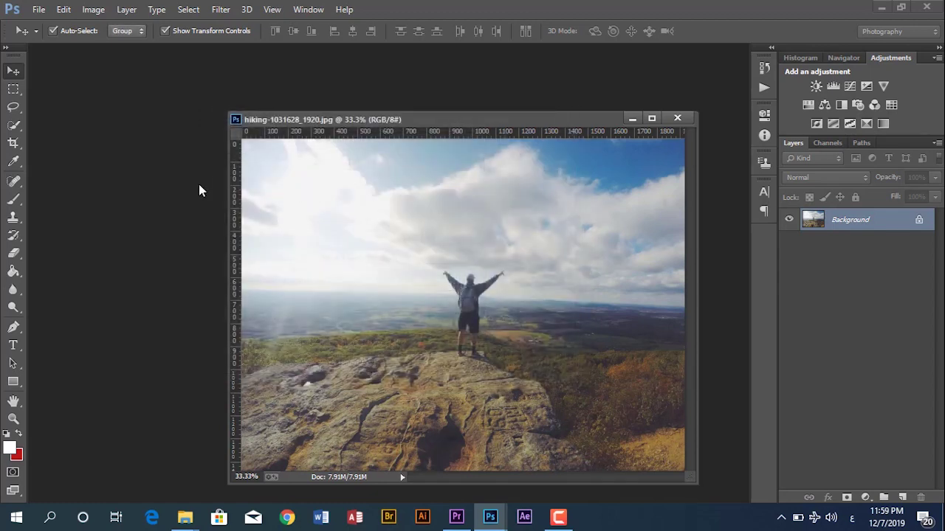
- Copy the hiking photo into the new square document and close the original photo
left_click(491, 160)
left_click_drag(492, 159, 130, 180)
left_click(678, 118)
left_click_drag(318, 72, 376, 44)
- Scale and position the photo so it covers the whole canvas with the hiker near the centre, and lock its layer
left_click_drag(429, 301, 484, 312)
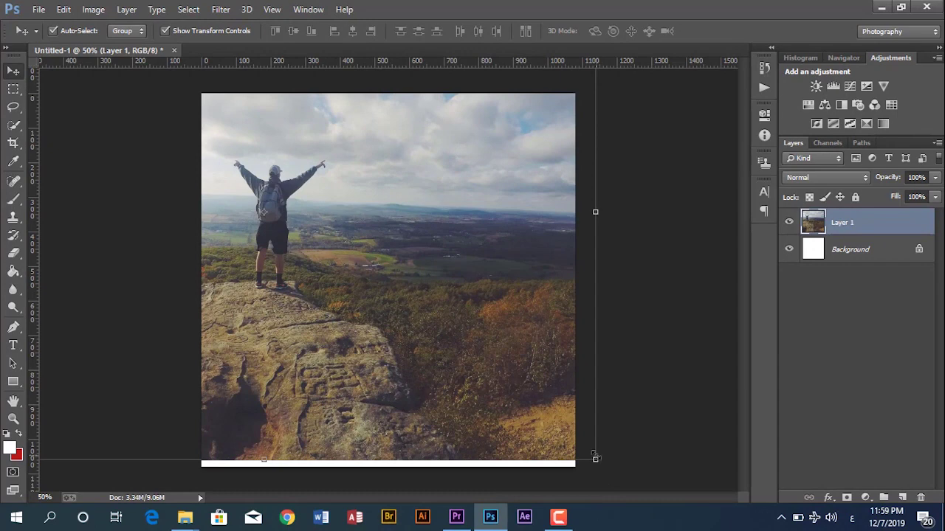
left_click_drag(595, 458, 407, 288)
left_click_drag(342, 263, 545, 379)
left_click_drag(619, 442, 670, 480)
left_click_drag(367, 275, 344, 274)
left_click(626, 31)
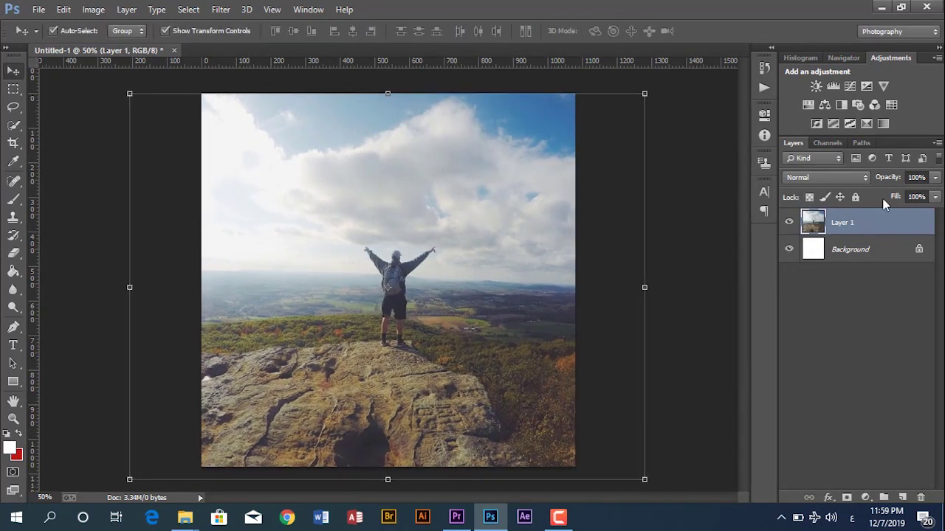
left_click(855, 197)
left_click_drag(349, 259, 399, 289)
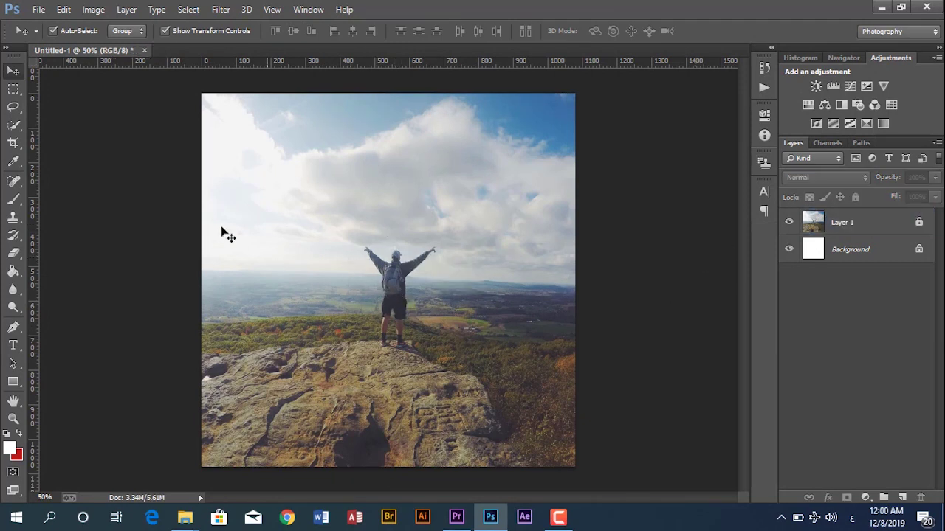
- Set the shape options to no fill and a solid black stroke
left_click(14, 383)
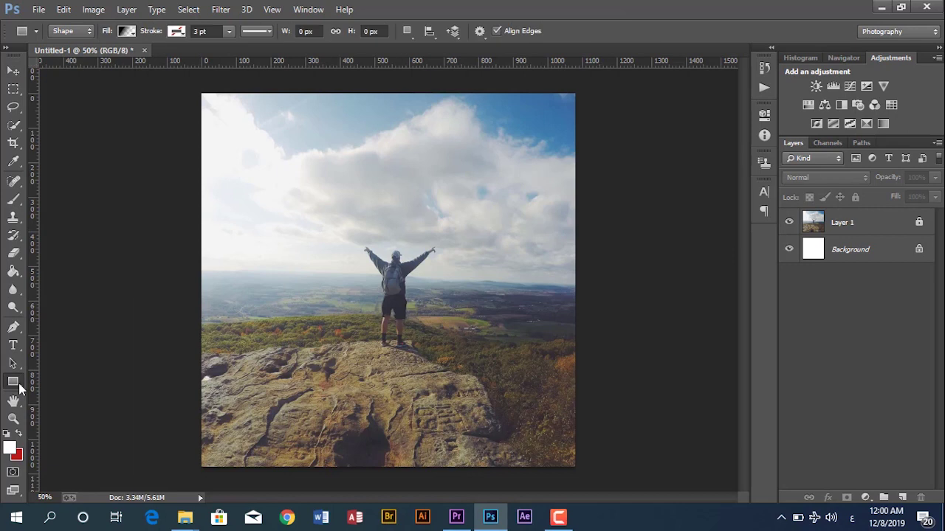
left_click(126, 31)
left_click(68, 59)
left_click(177, 31)
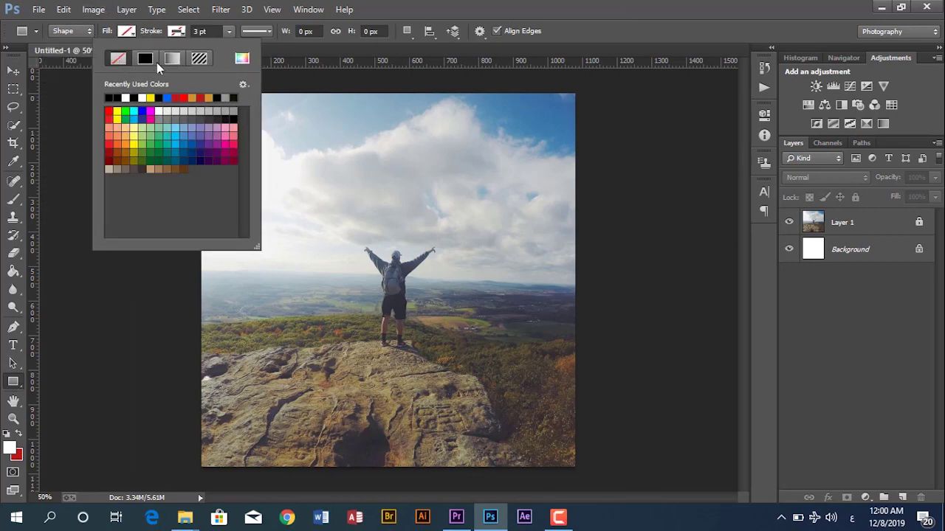
left_click(108, 97)
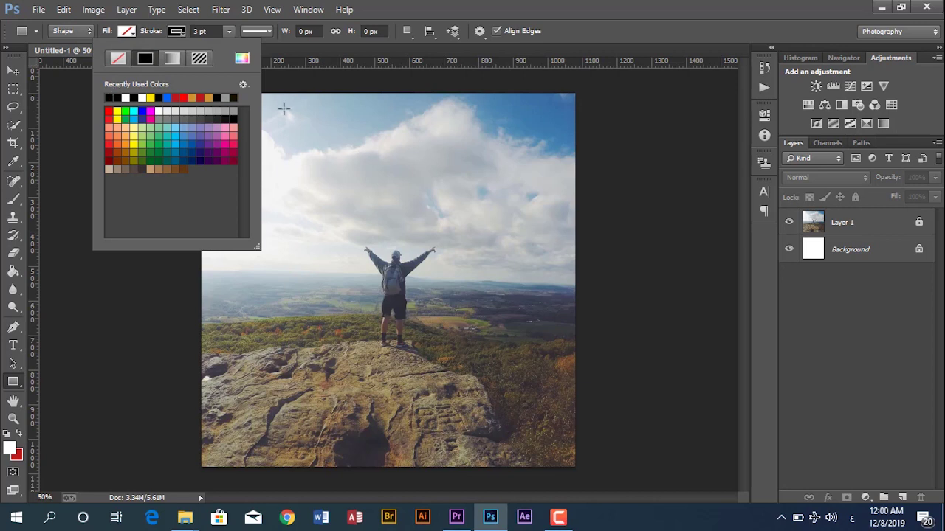
- Draw a rounded rectangle about 1016 by 1034 px just inside the canvas edges and set its stroke to 11.89 pt
right_click(14, 385)
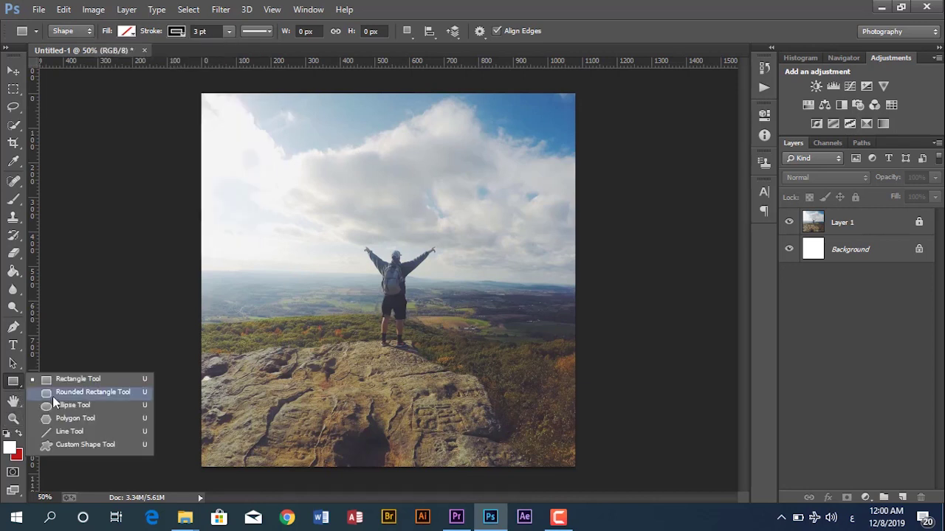
left_click(52, 397)
left_click_drag(215, 103, 566, 462)
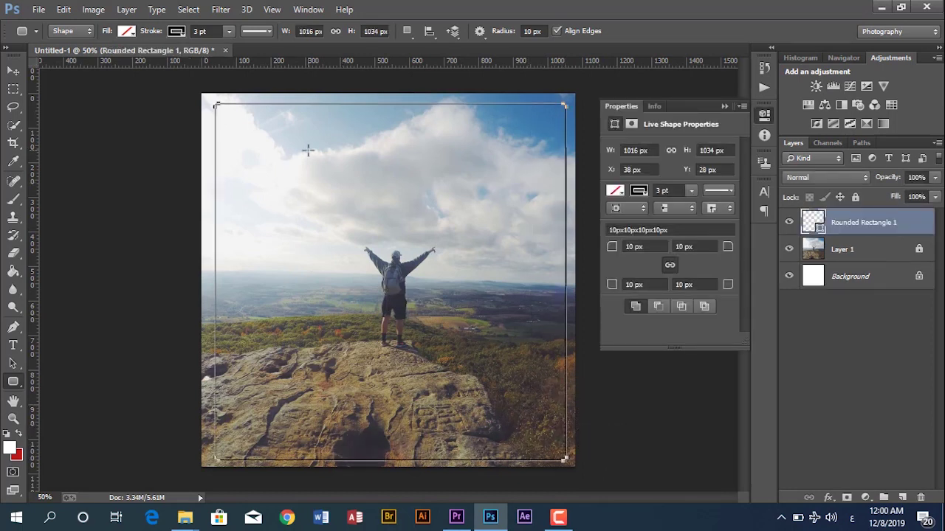
left_click(230, 31)
left_click_drag(231, 52, 239, 50)
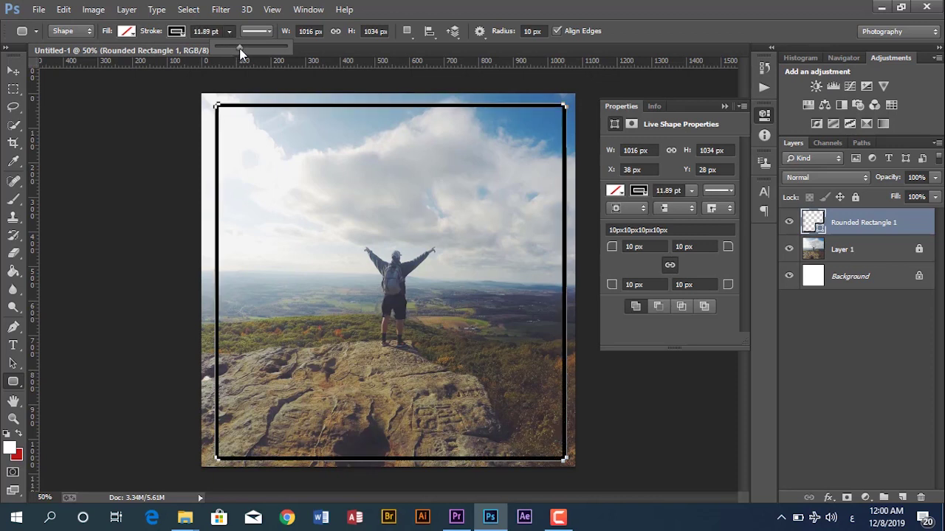
- Stretch the black frame to about 1036 by 1048 px to even out its margins to the canvas edges
left_click(13, 70)
left_click(188, 225)
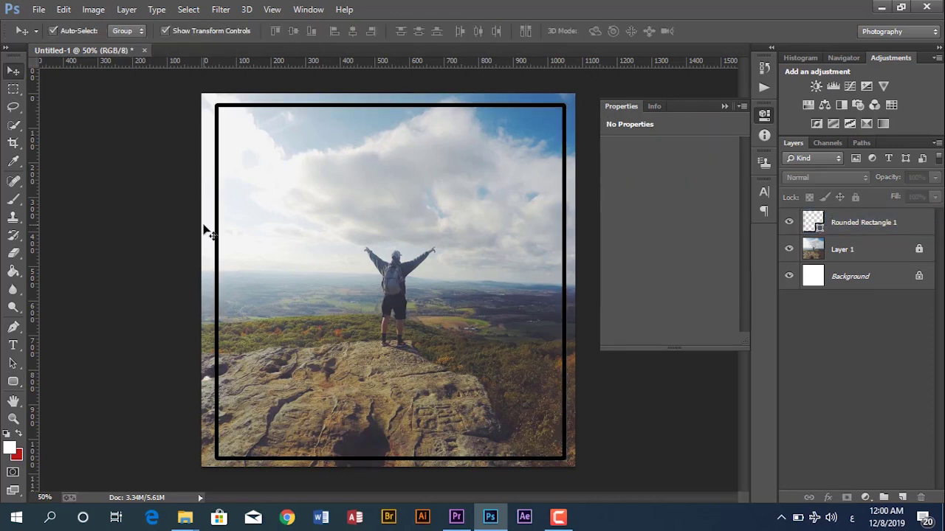
left_click_drag(223, 234, 220, 240)
left_click_drag(388, 110, 389, 102)
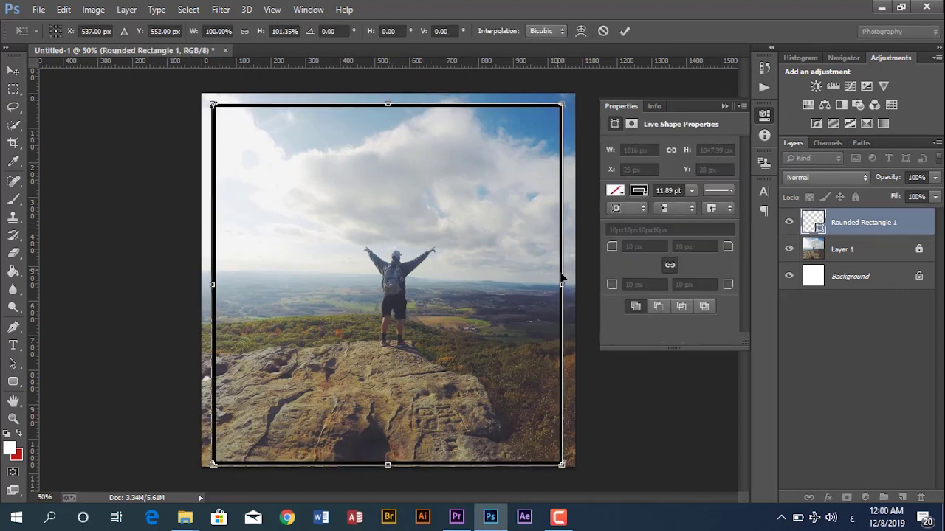
left_click_drag(562, 279, 567, 280)
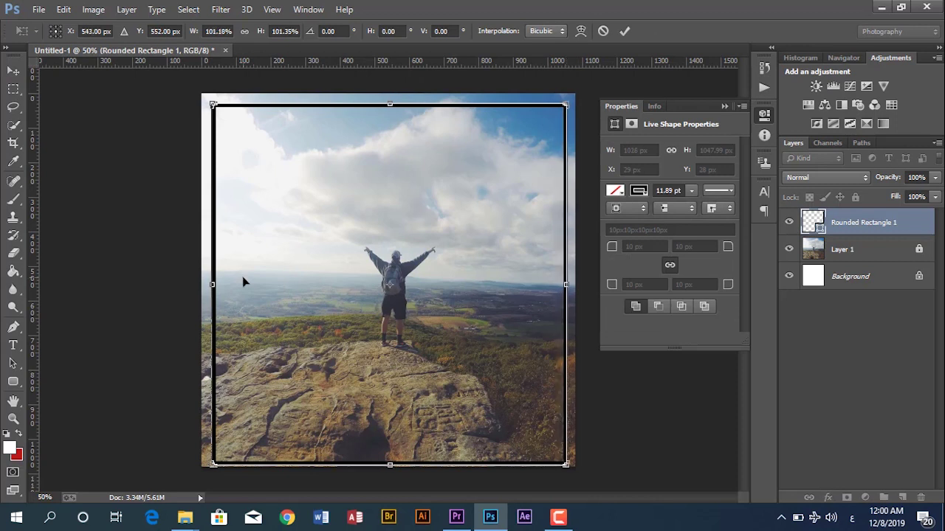
left_click_drag(215, 285, 210, 285)
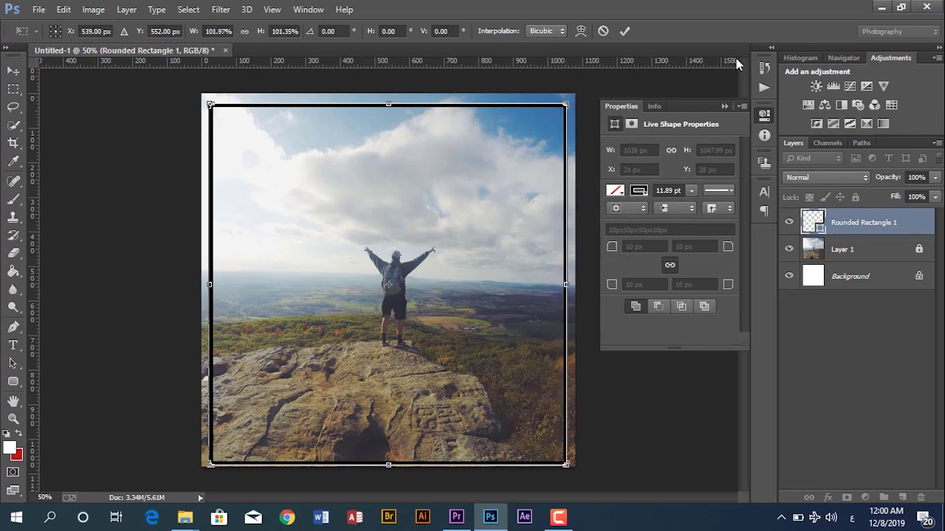
left_click(625, 31)
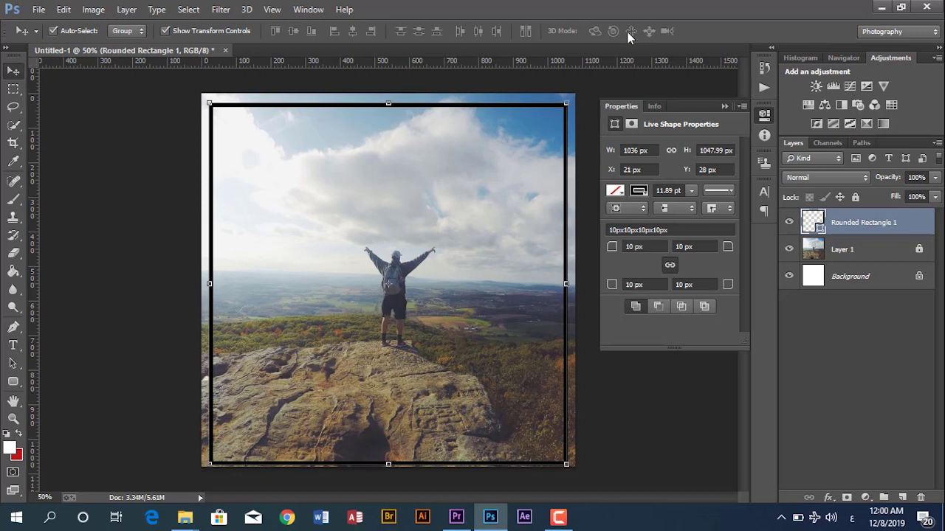
- Nudge the black frame slightly up and right to X 23 px, Y 22 px and lock its layer
key("Up")
key("Up")
key("Right")
key("Right")
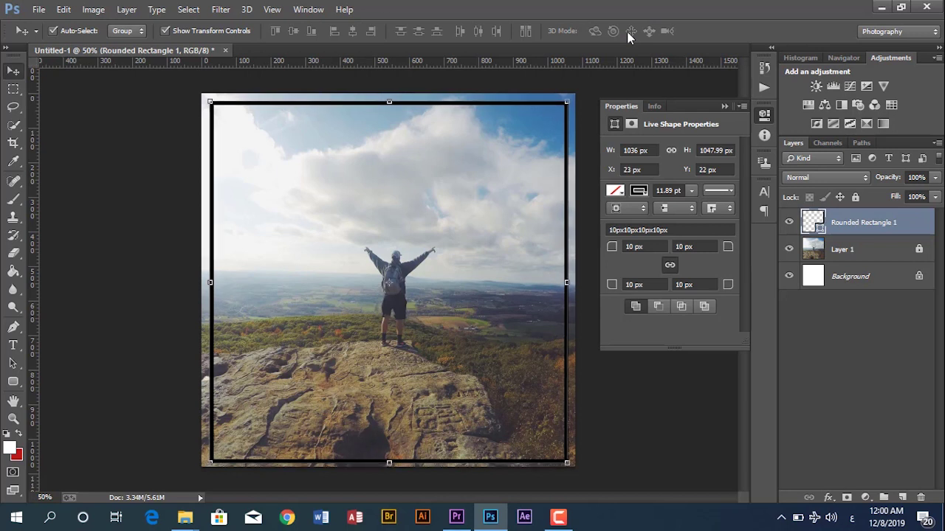
left_click(686, 441)
left_click(859, 229)
left_click(855, 197)
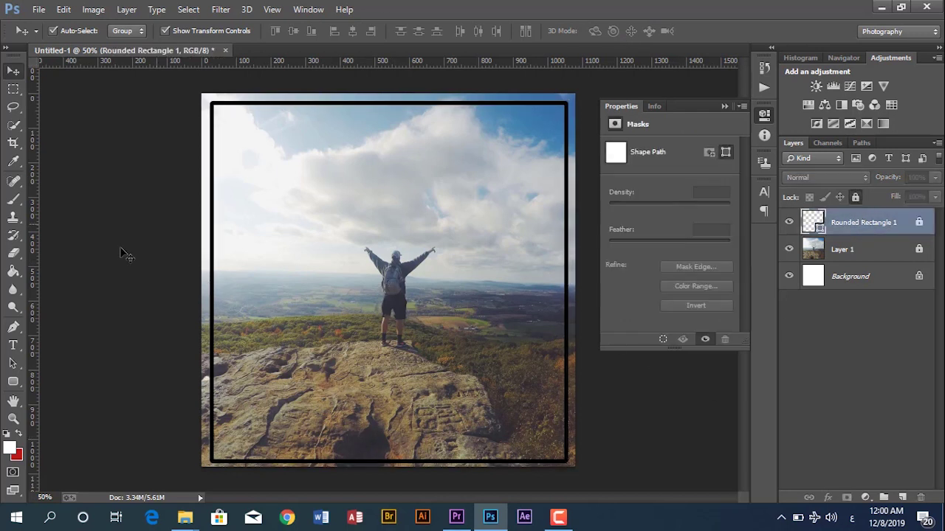
- Add a new layer above the frame and set the Rounded Rectangle tool's stroke to none
left_click(13, 381)
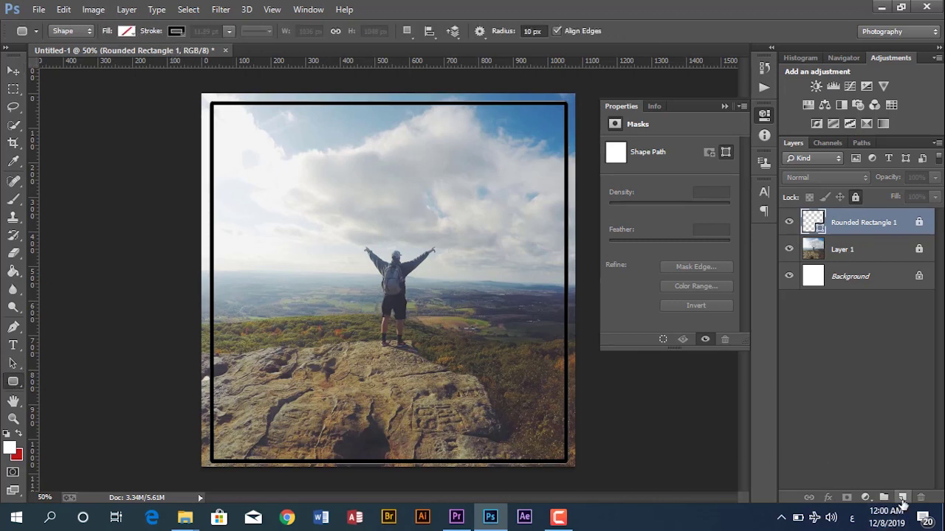
left_click(902, 497)
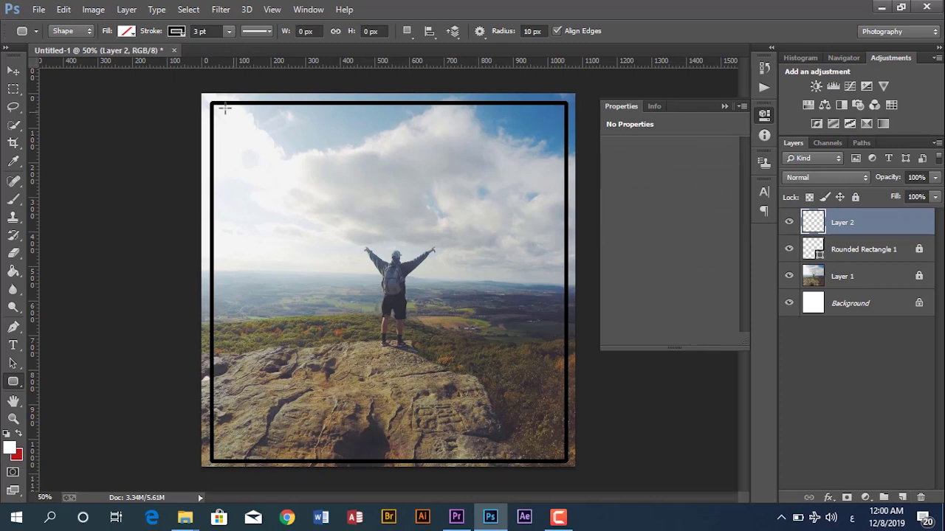
left_click(183, 36)
left_click(126, 65)
- Set the shape fill to a 90-degree linear black-to-transparent gradient, moving its black colour and opacity stops inward
left_click(126, 31)
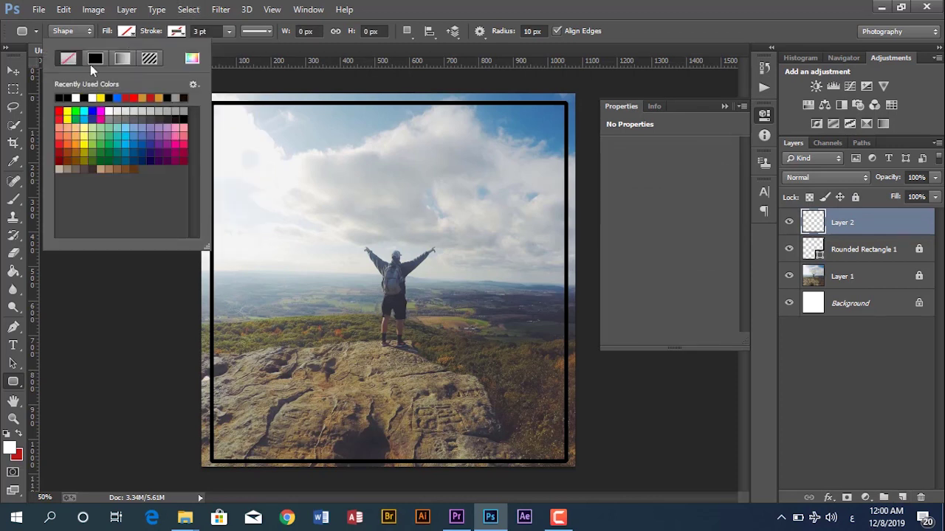
left_click(122, 58)
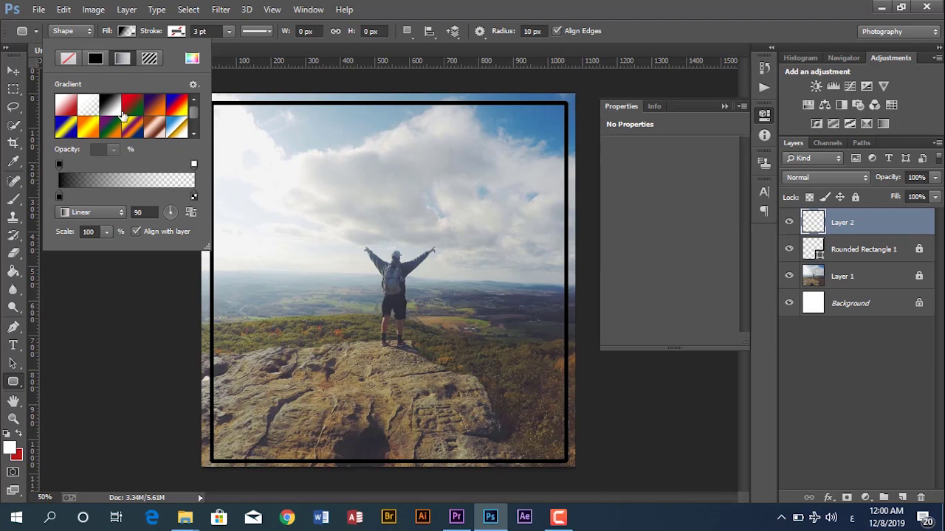
left_click_drag(60, 198, 107, 200)
left_click_drag(60, 165, 70, 168)
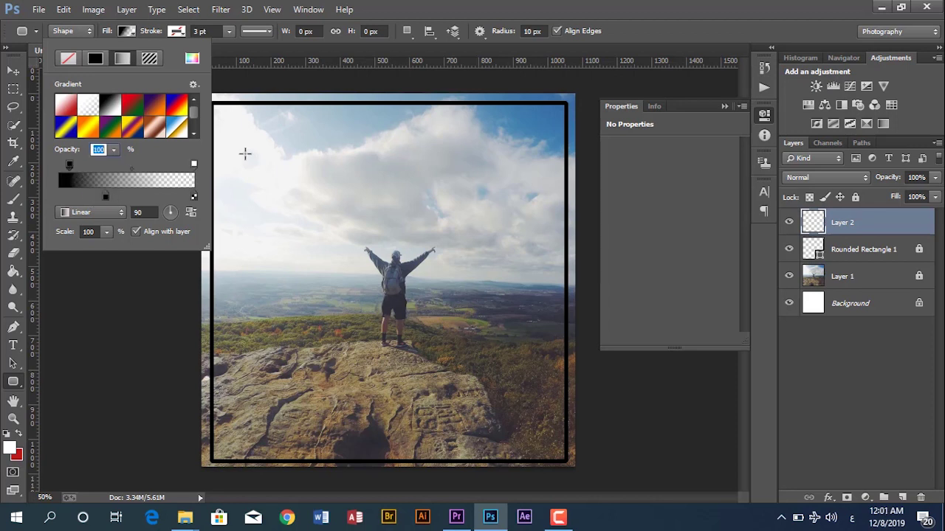
- Draw a gradient-filled rounded rectangle about 972 by 1018 px over the photo inside the frame
left_click(223, 111)
left_click_drag(222, 111, 559, 461)
key("v")
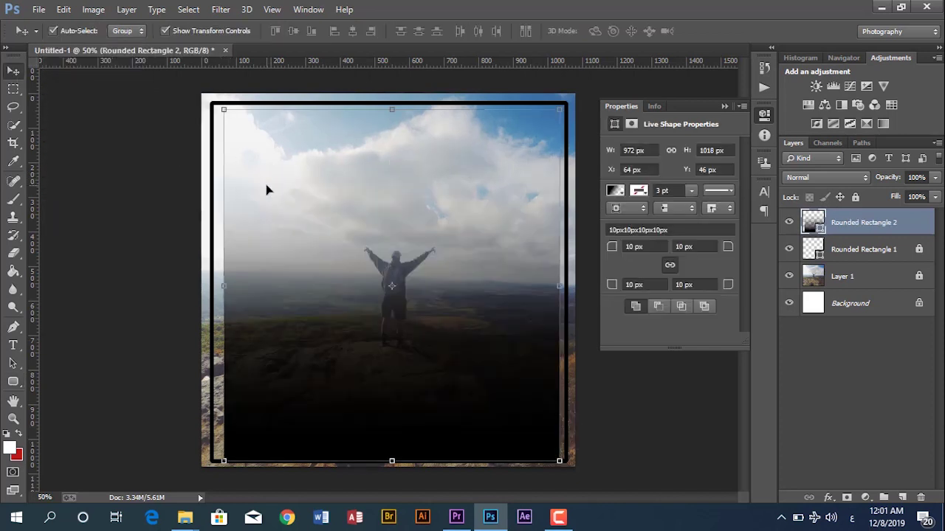
- Stretch the gradient rectangle to cover the full 1080 px square canvas, and collapse the shape properties
left_click_drag(223, 286, 201, 285)
left_click_drag(560, 288, 576, 290)
left_click_drag(387, 110, 388, 94)
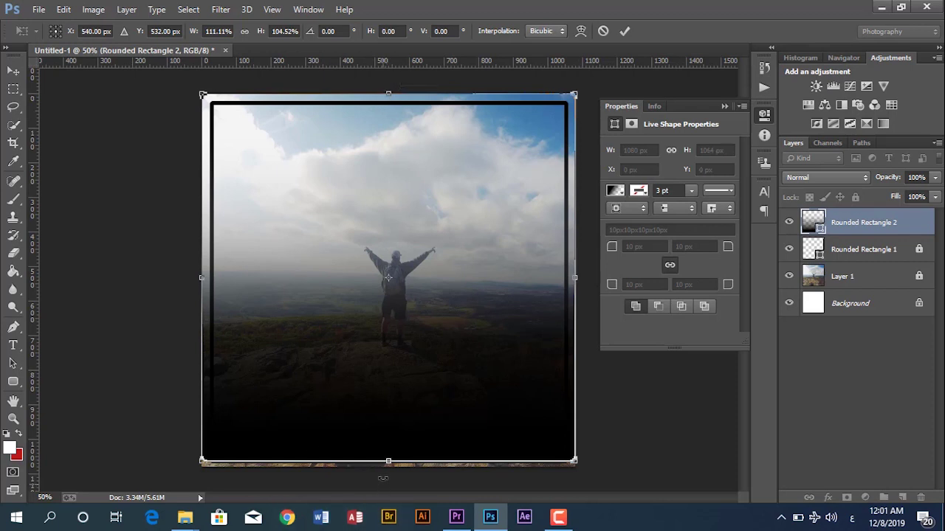
left_click_drag(384, 467, 383, 472)
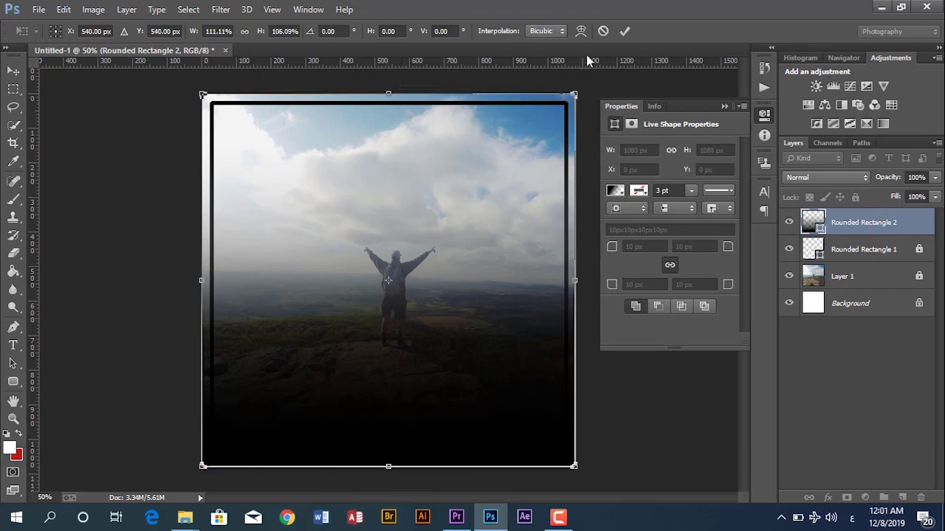
left_click(624, 30)
left_click(635, 398)
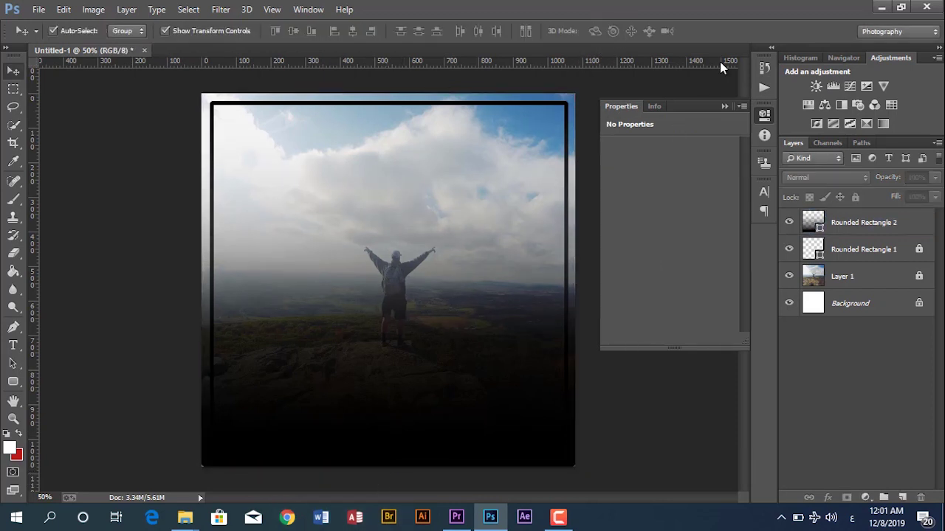
left_click(724, 105)
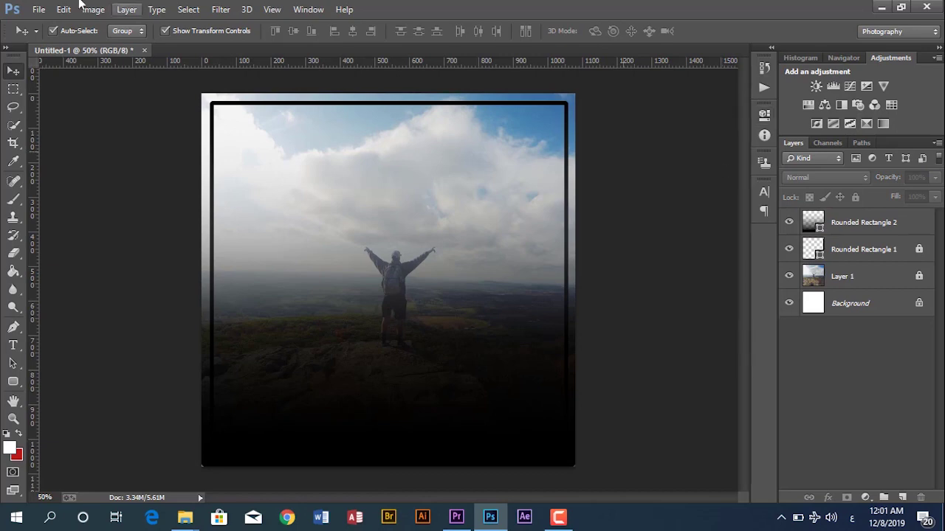
- Save the document as a Photoshop PSD file named باك with Maximize Compatibility enabled
left_click(38, 10)
left_click(56, 137)
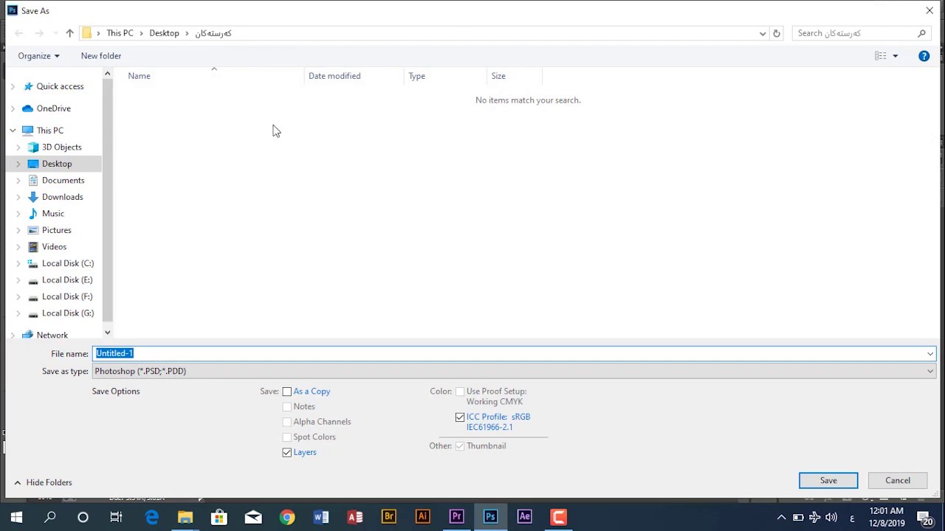
type("l")
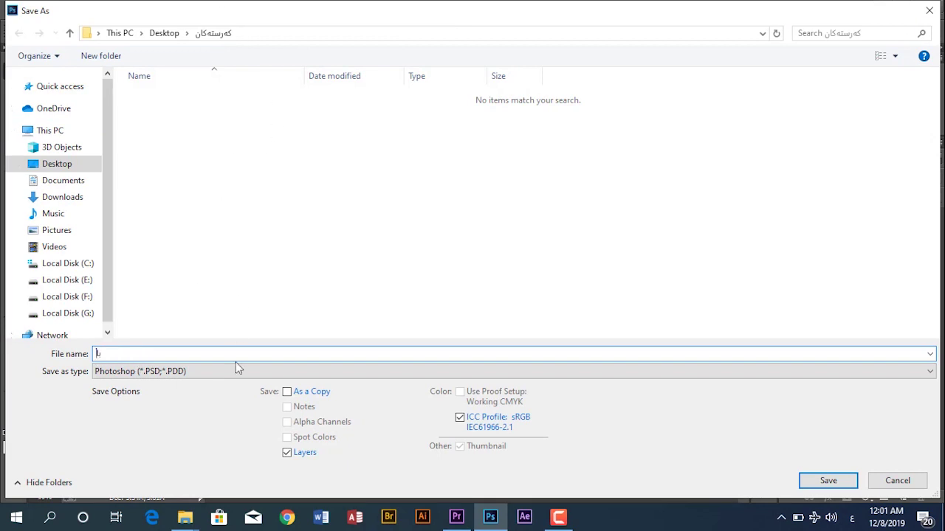
type("اك")
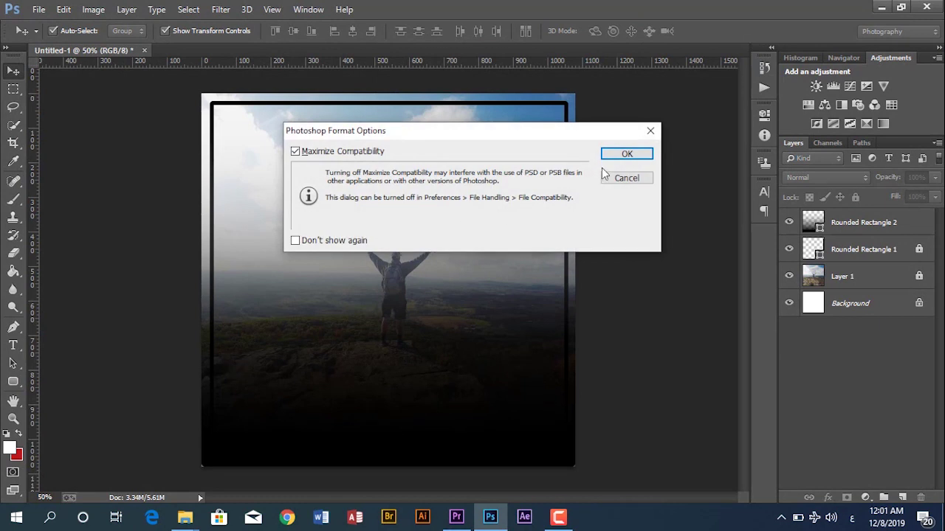
key("Return")
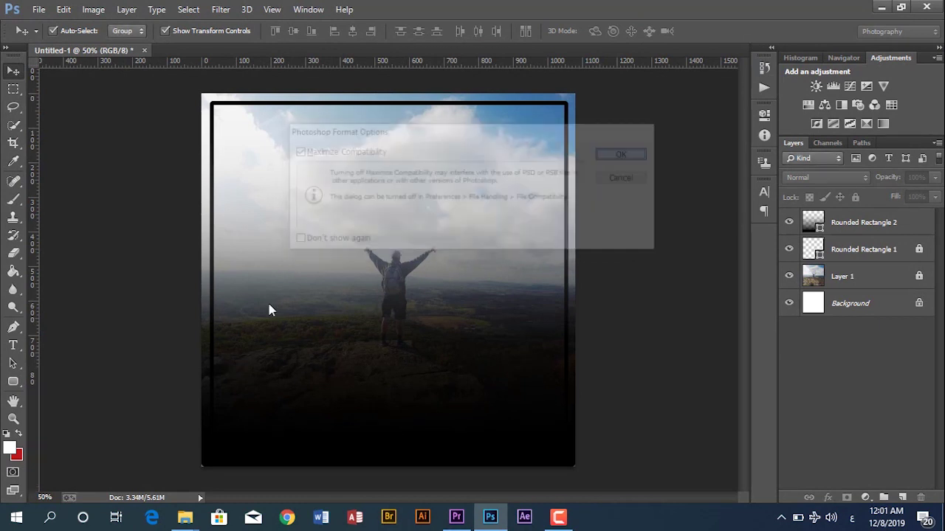
- Lock the gradient rectangle layer and add a new layer above it for text
left_click(905, 229)
left_click(856, 197)
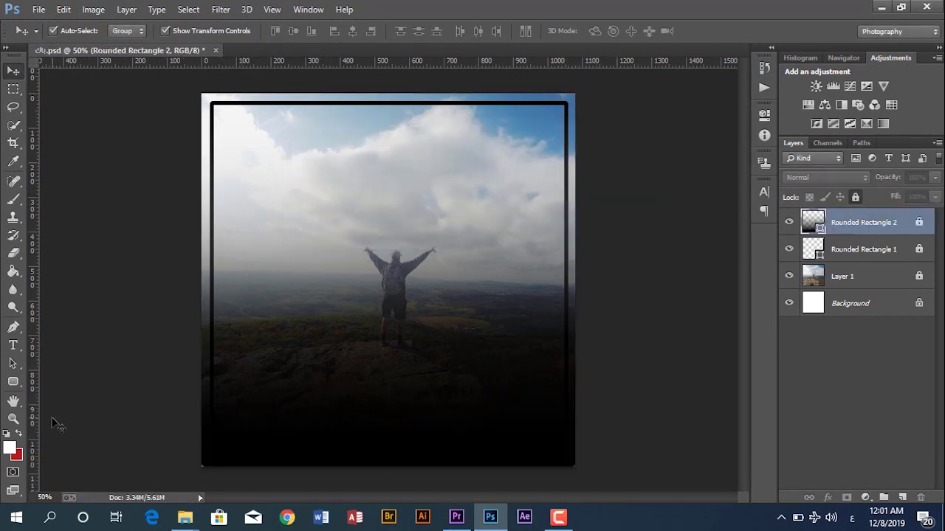
left_click(12, 344)
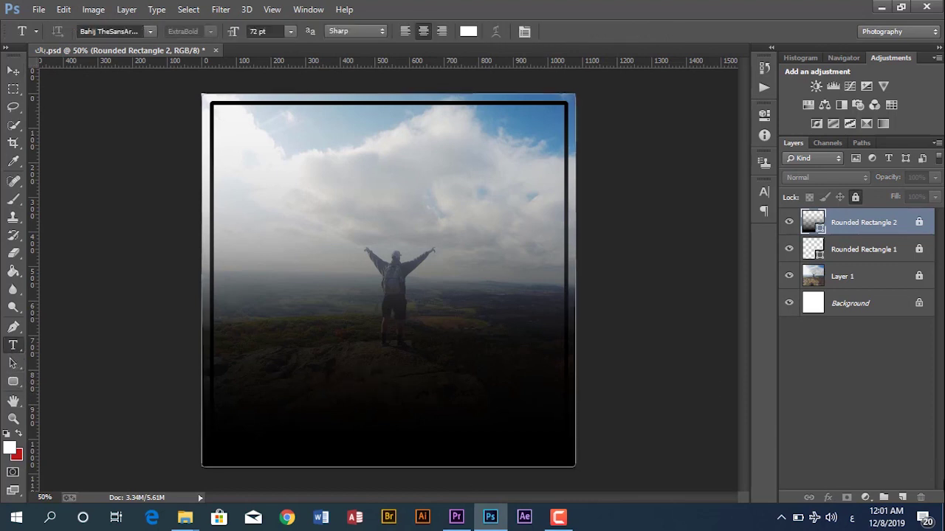
left_click(909, 497)
- Add the white centred text line "سەبسکرایبی کەناڵەکەمان بکەن" over the dark area below the hiker
left_click(400, 395)
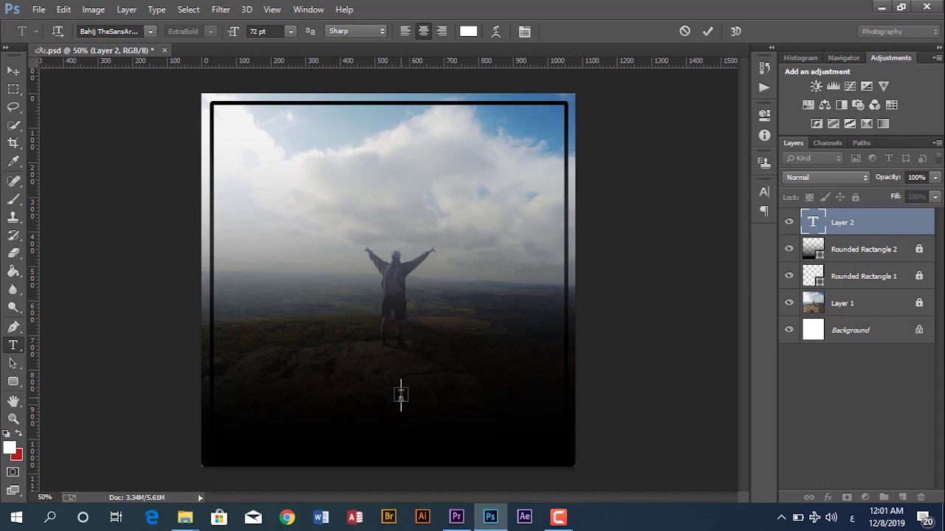
type("سهبسکرا")
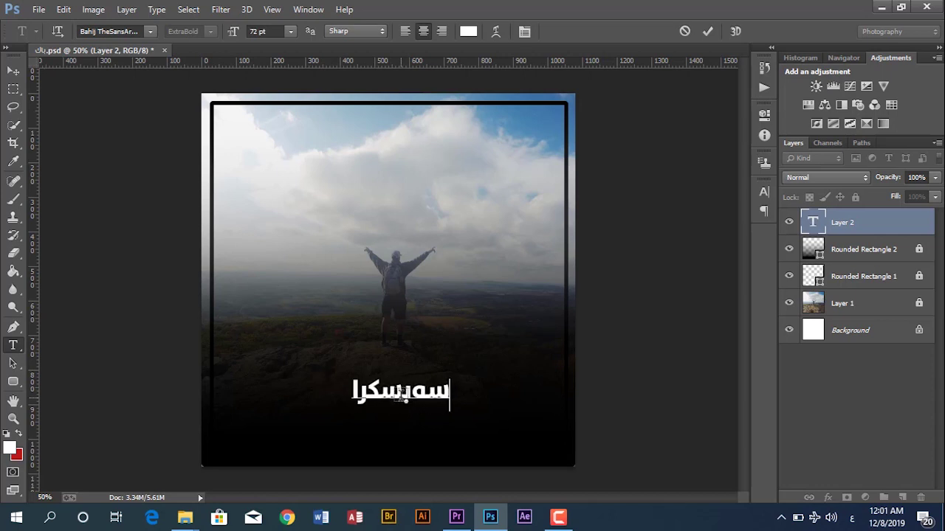
type("یبە")
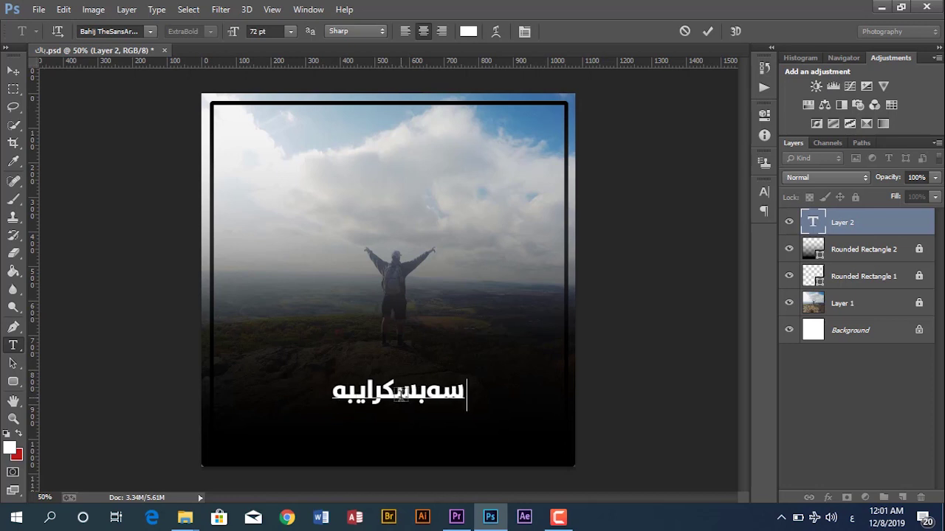
key("BackSpace")
key("BackSpace")
type("ی کەناڵ")
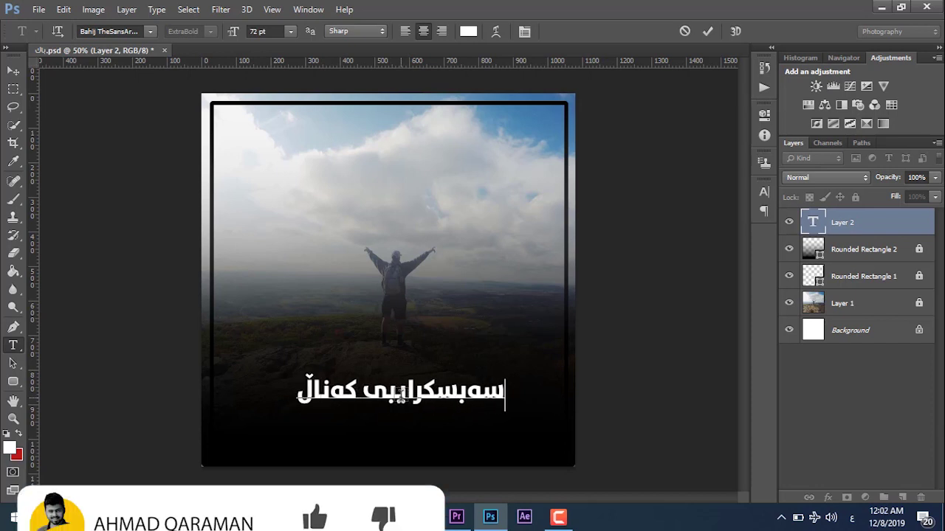
type("ەکەمان")
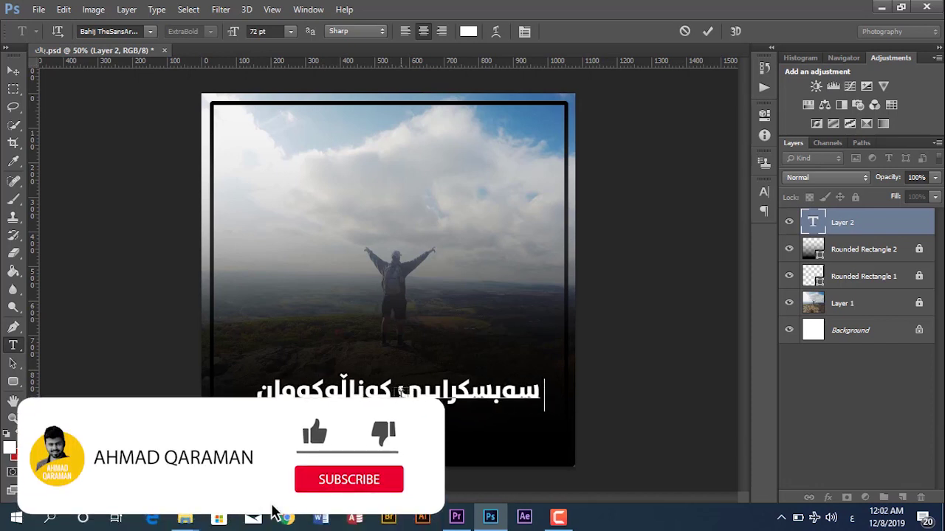
type(" بکەن")
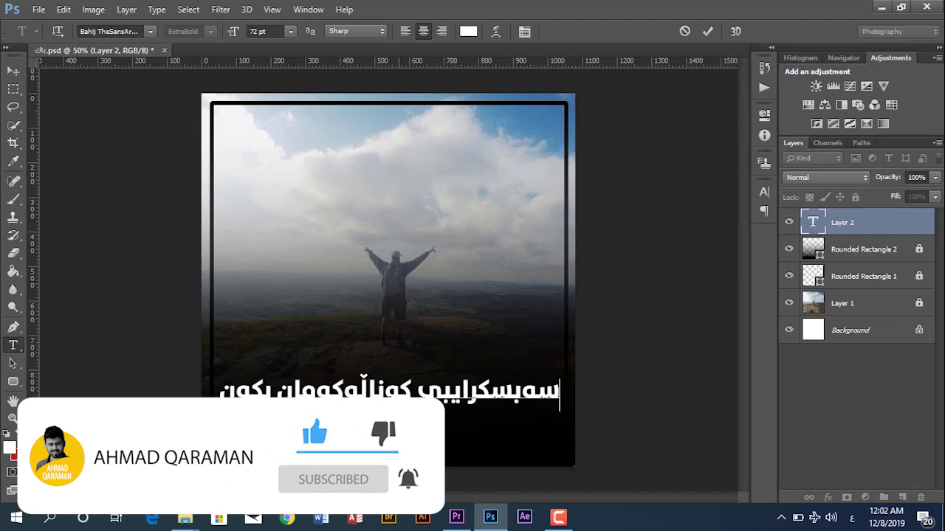
key("BackSpace")
key("ctrl+z")
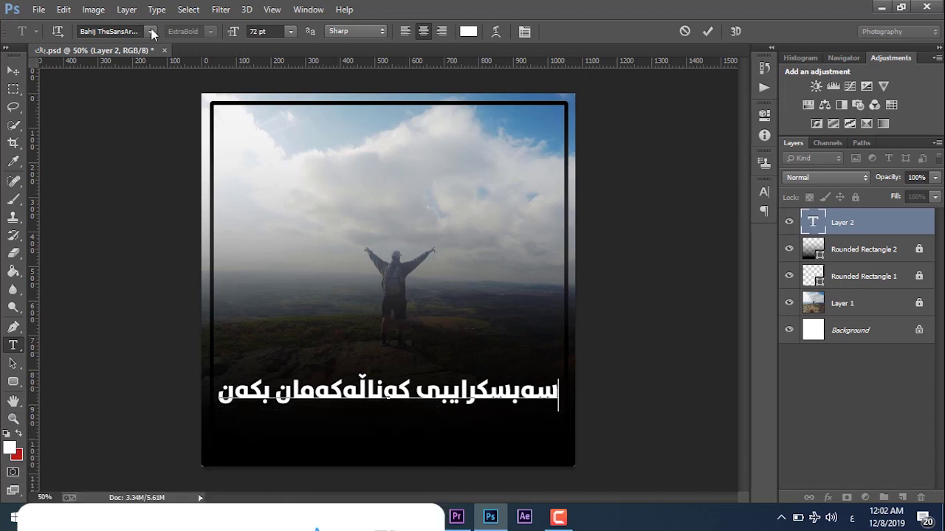
left_click(708, 31)
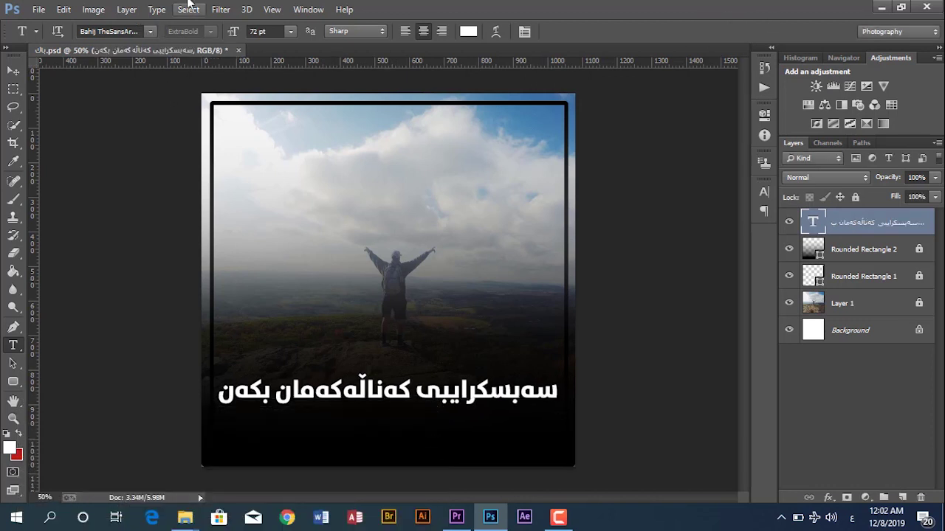
- Try the Rabar_036 font and the neighbouring Rabar fonts on the text line
left_click(151, 31)
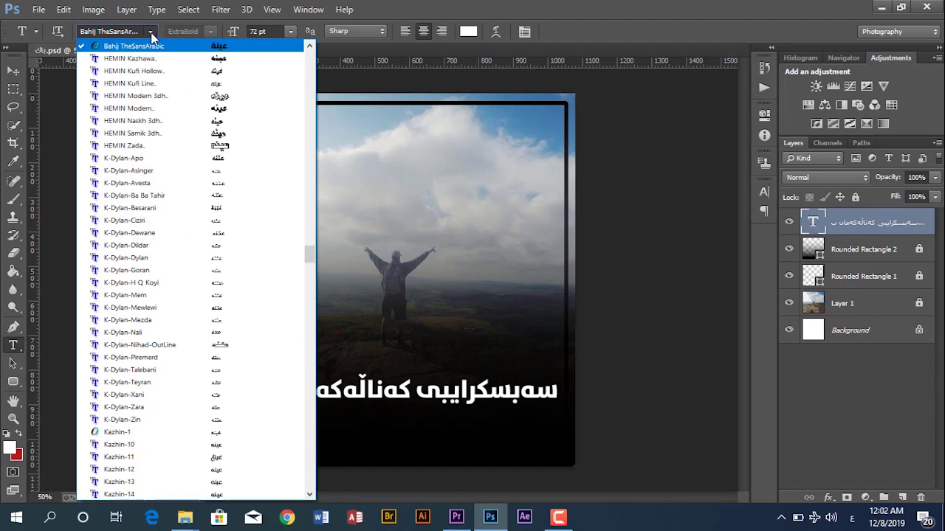
left_click_drag(310, 250, 305, 305)
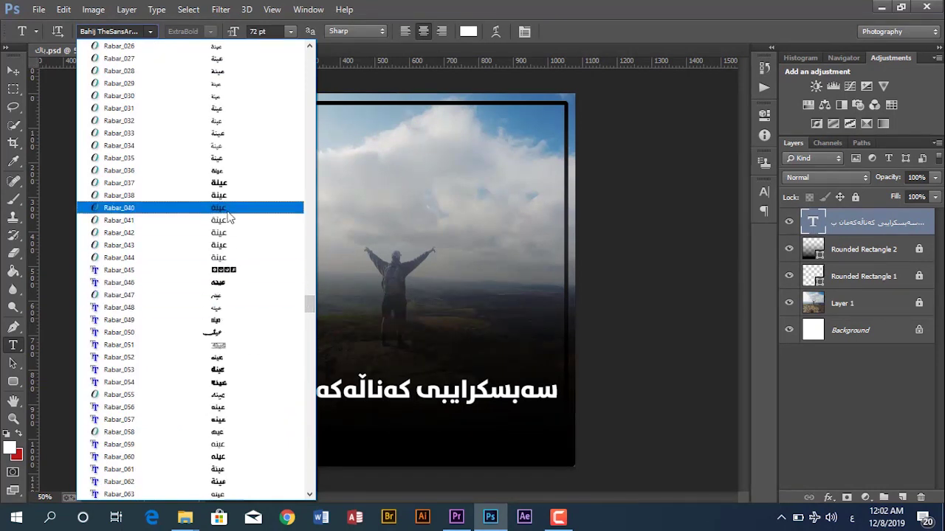
left_click(217, 173)
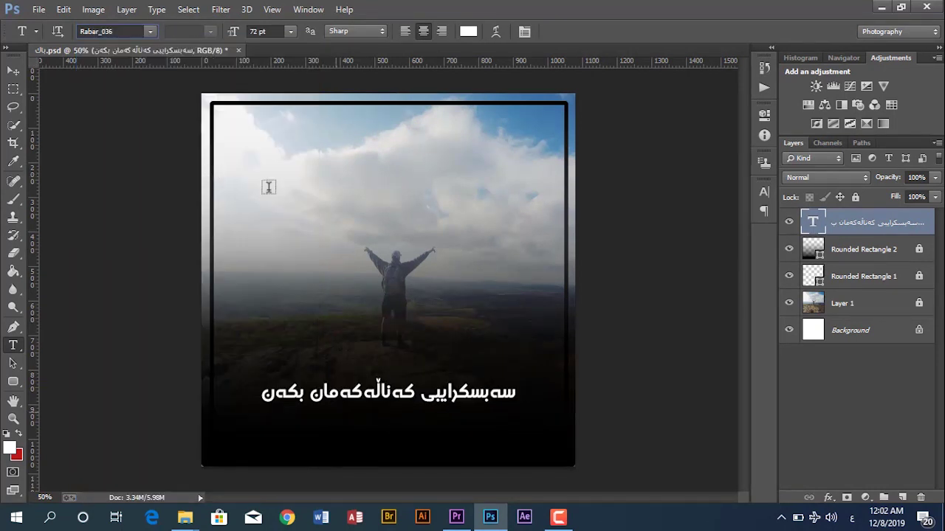
left_click(113, 32)
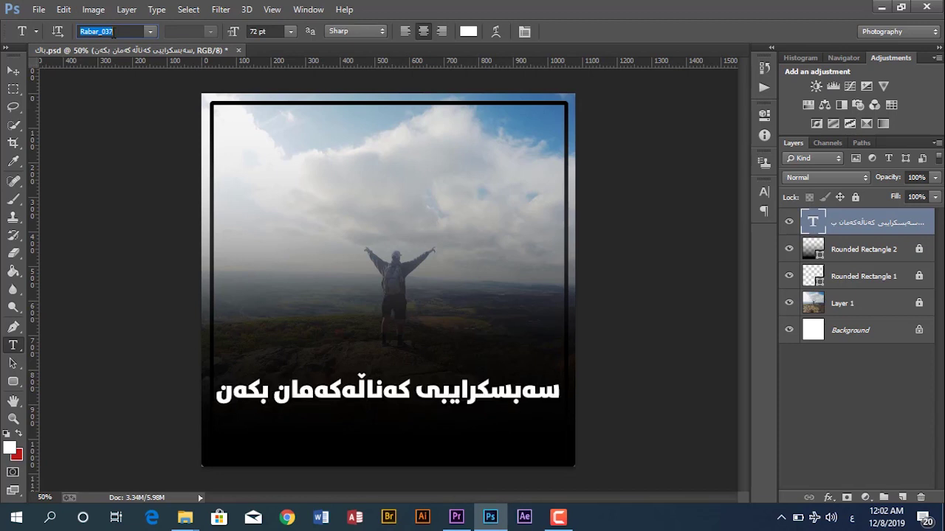
key("Up")
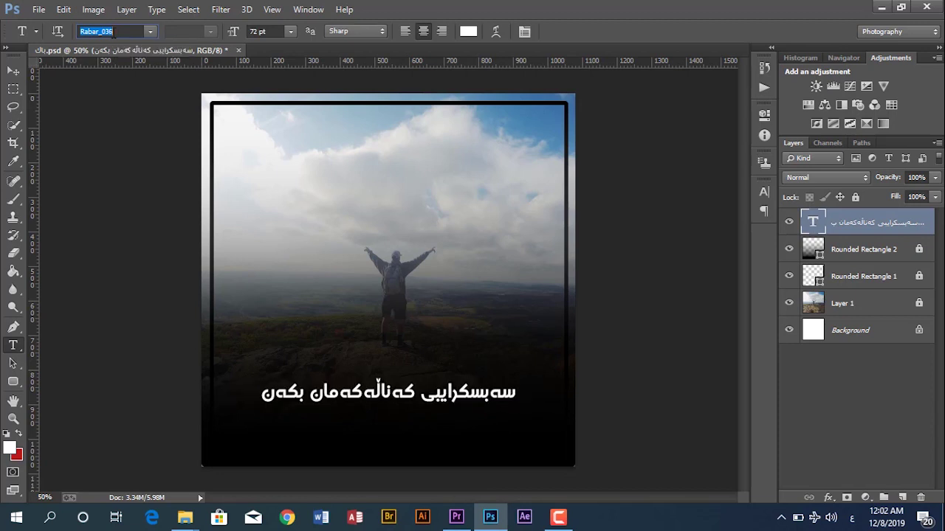
key("Down")
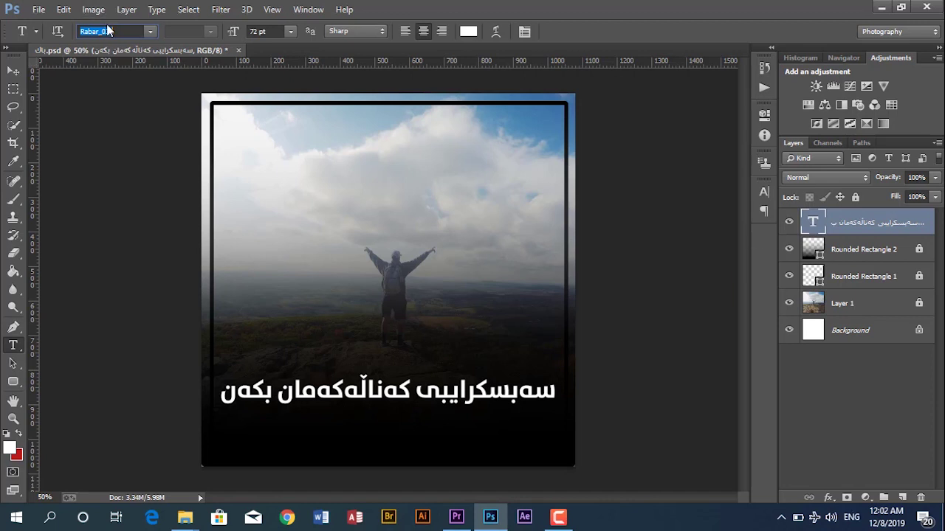
- Return the text line's font to Bahij TheSansArabic
type("Bahij TheSansAr...")
left_click(151, 32)
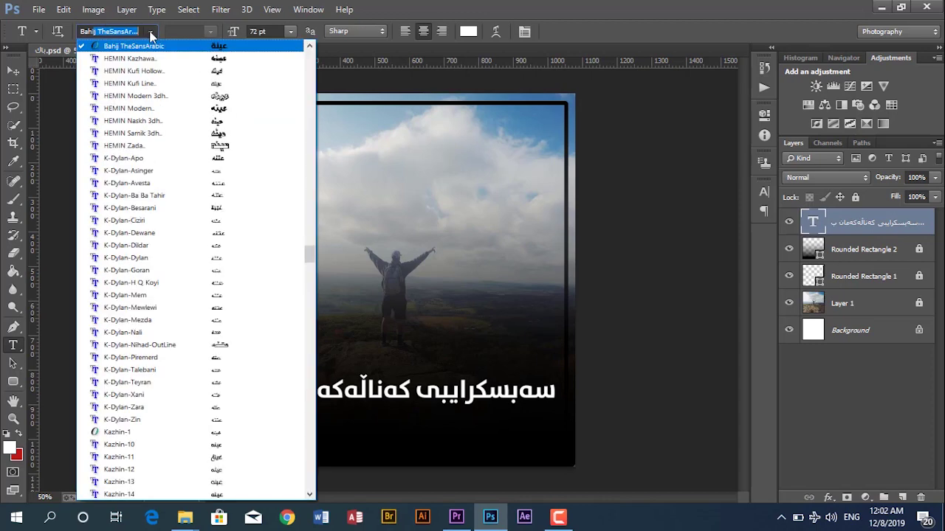
left_click(150, 47)
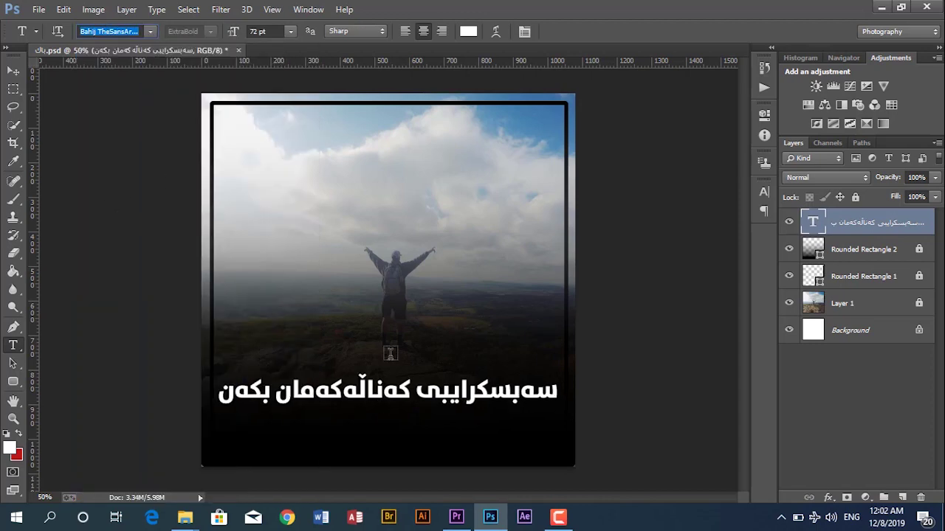
- Duplicate the text layer and move the copy straight down to form a second line beneath the original
left_click(13, 71)
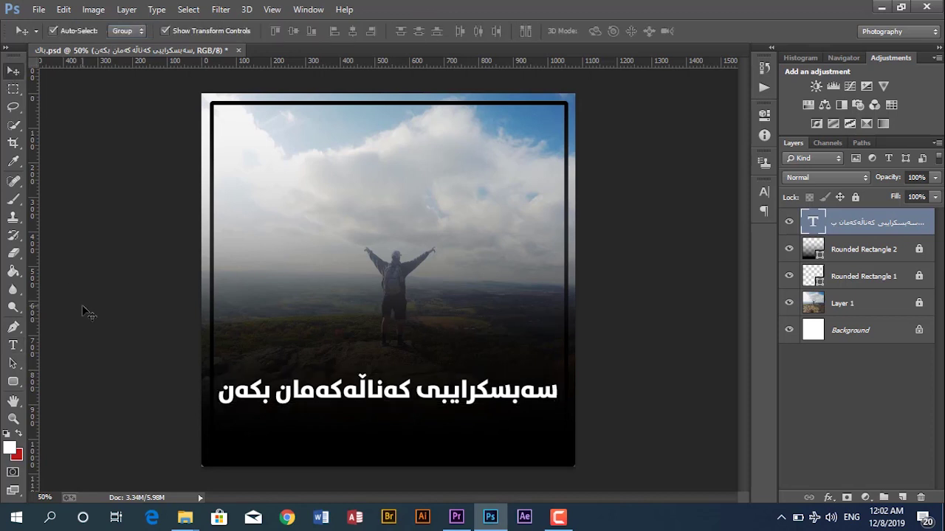
left_click(376, 400)
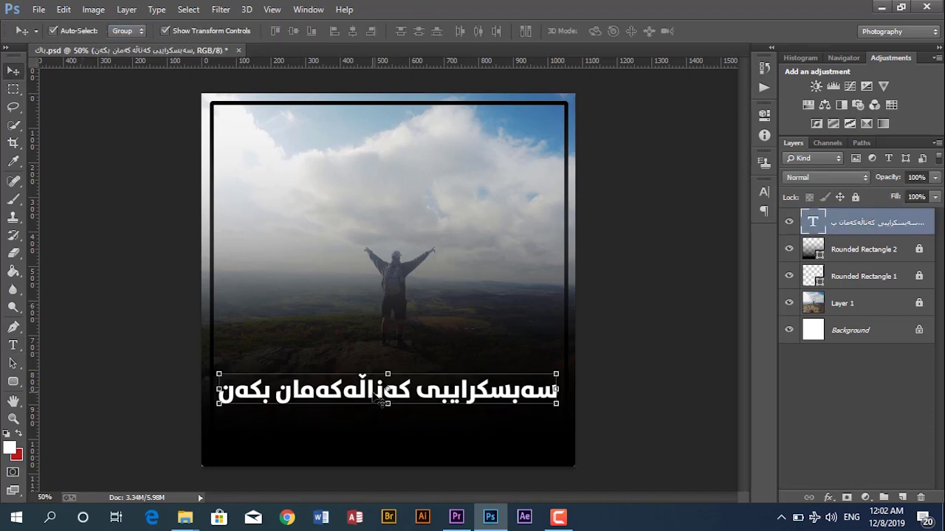
key("ctrl+j")
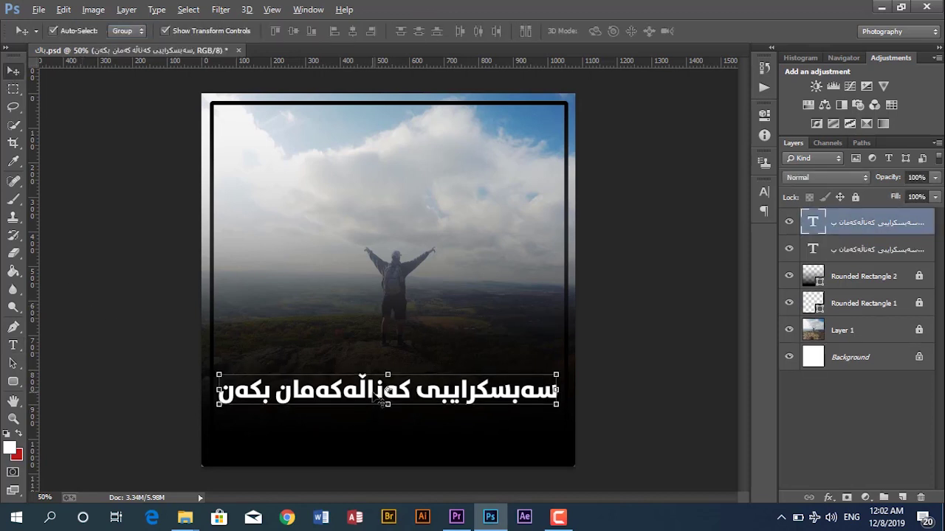
key("shift+Down")
key("shift+Down")
key("shift+Down")
key("shift+Down")
key("shift+Down")
key("shift+Down")
key("shift+Down")
key("shift+Down")
key("shift+Down")
key("shift+Down")
key("shift+Down")
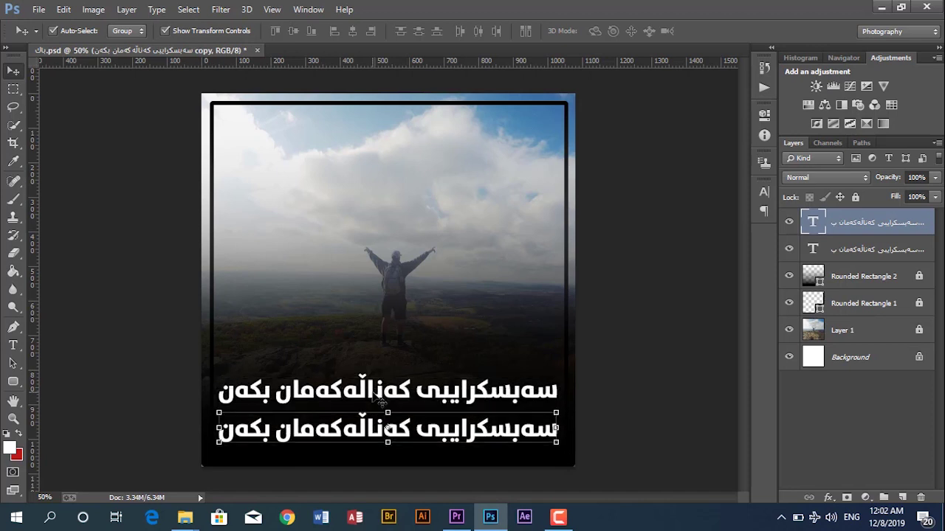
- Replace the text of the lower caption line with "بۆ بەرەو پێشچوونی کەناڵەکەمان"
key("t")
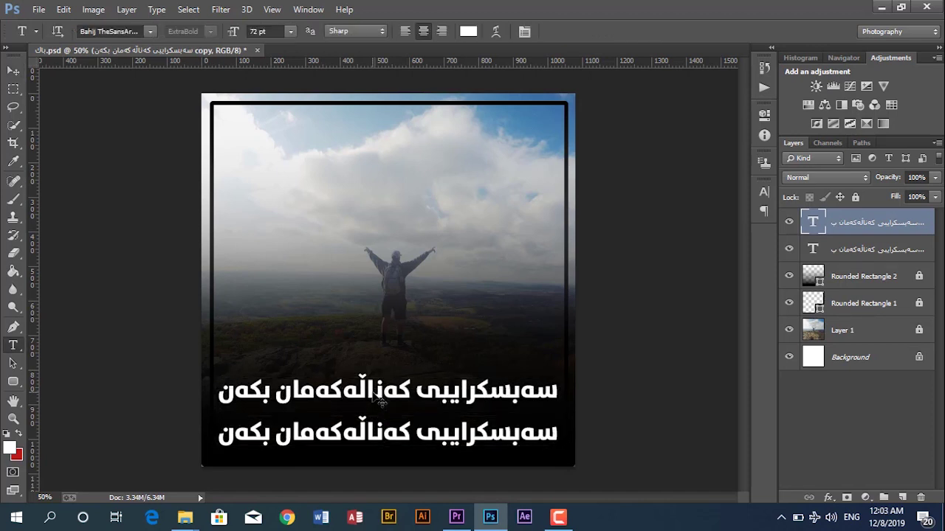
left_click(367, 434)
triple_click(367, 434)
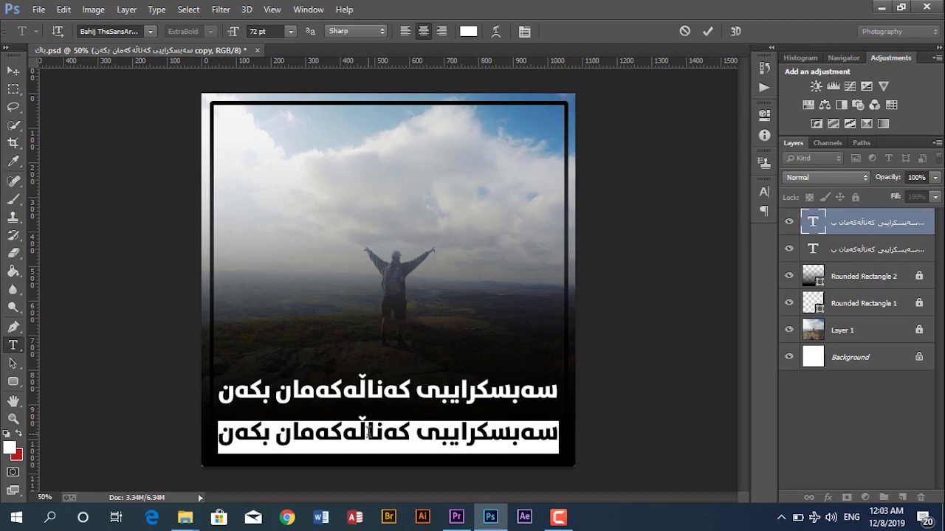
type("fc")
key("BackSpace")
key("BackSpace")
key("super+space")
type("بۆ")
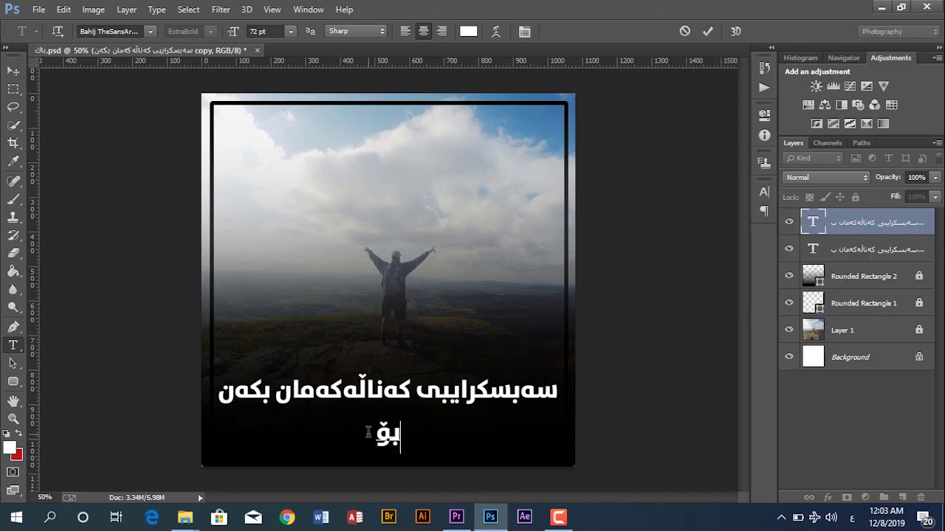
type(" بەرەوە")
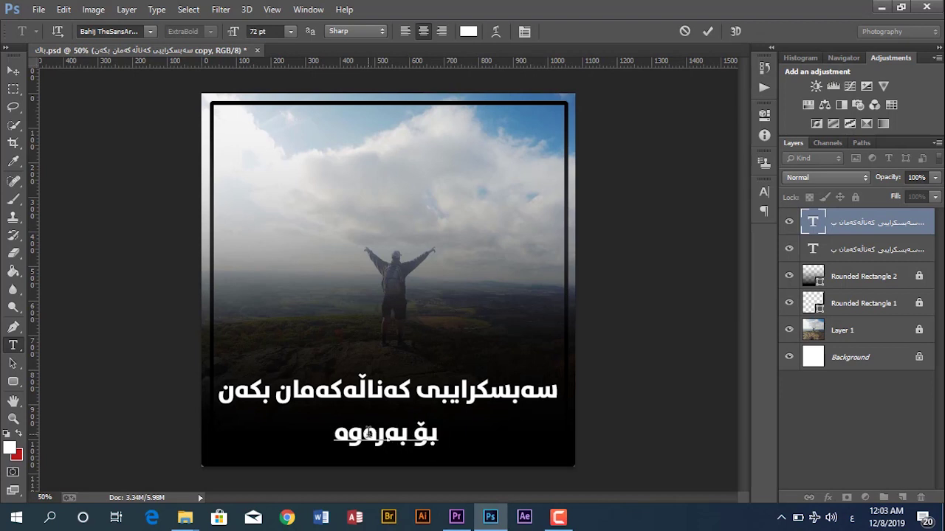
key("BackSpace")
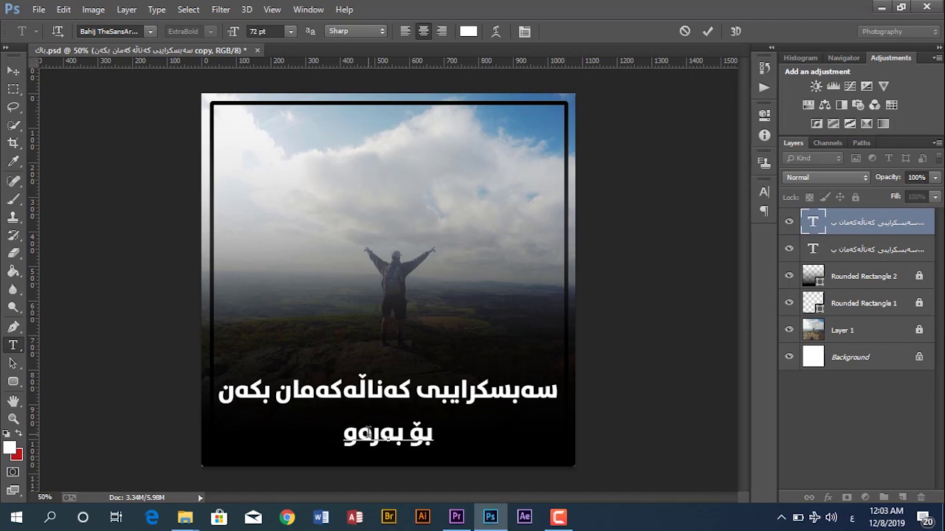
type("پێ")
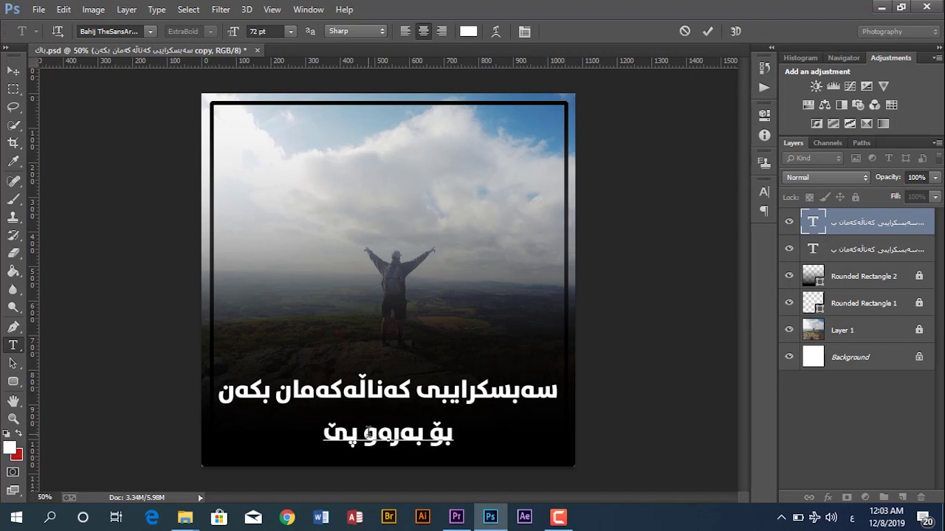
type("شچوومی")
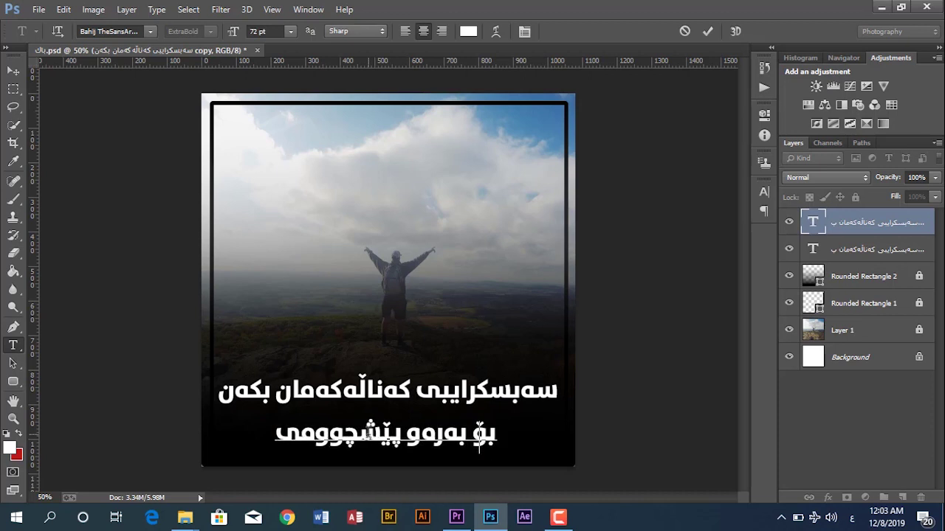
key("BackSpace")
key("BackSpace")
type("نی")
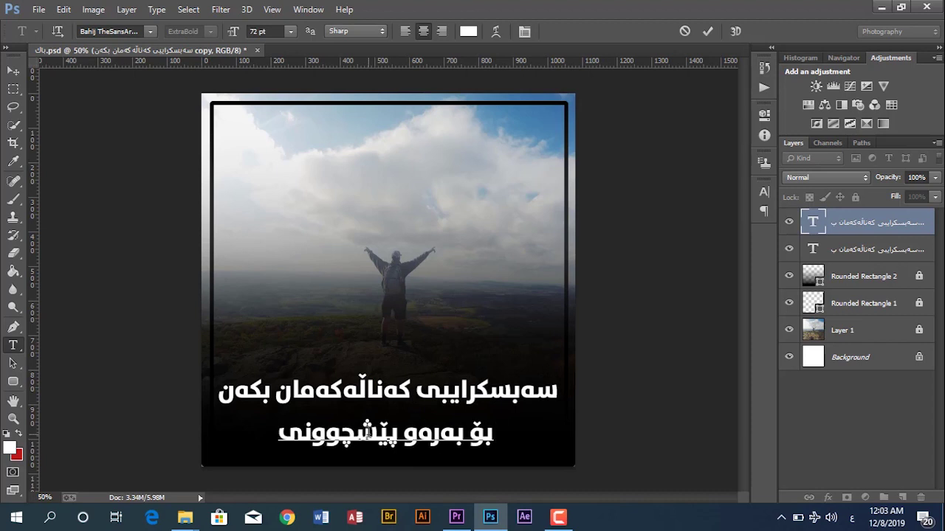
type(" کەنا")
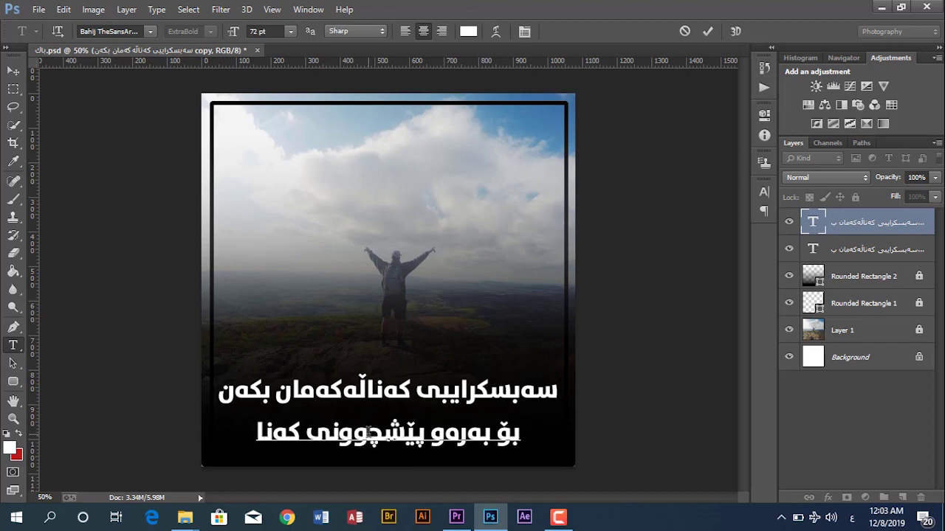
type("ڵەکەمان")
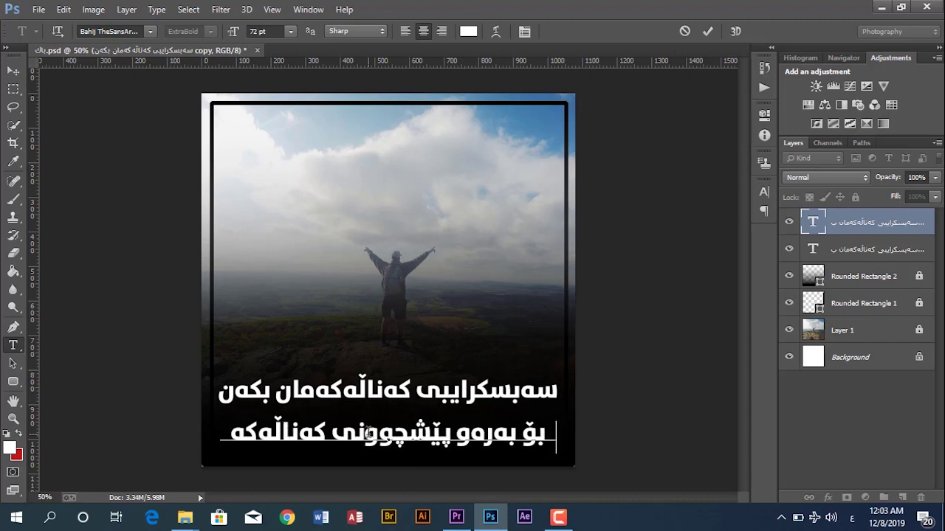
left_click(707, 31)
left_click(13, 71)
left_click(152, 213)
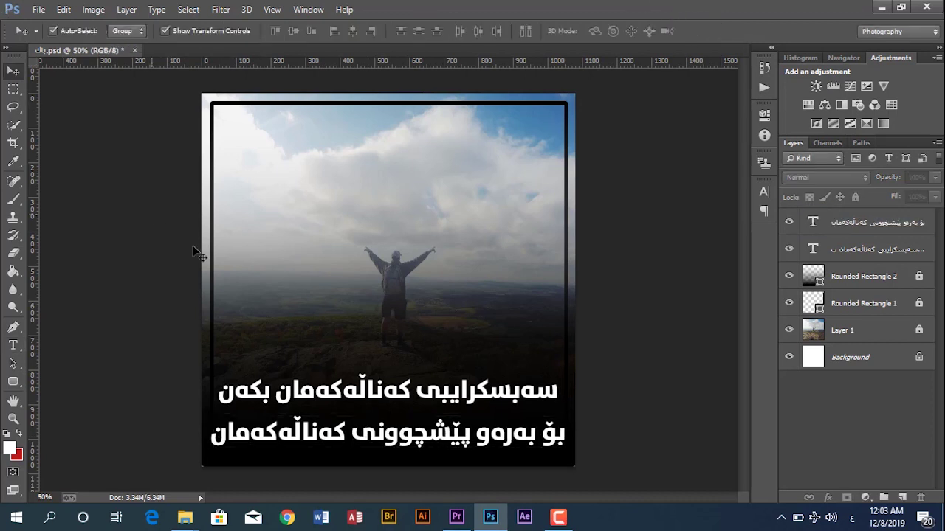
- Nudge the upper caption line slightly down, and hide the Rounded Rectangle 2, Rounded Rectangle 1, Layer 1 and Background layers
left_click(399, 399)
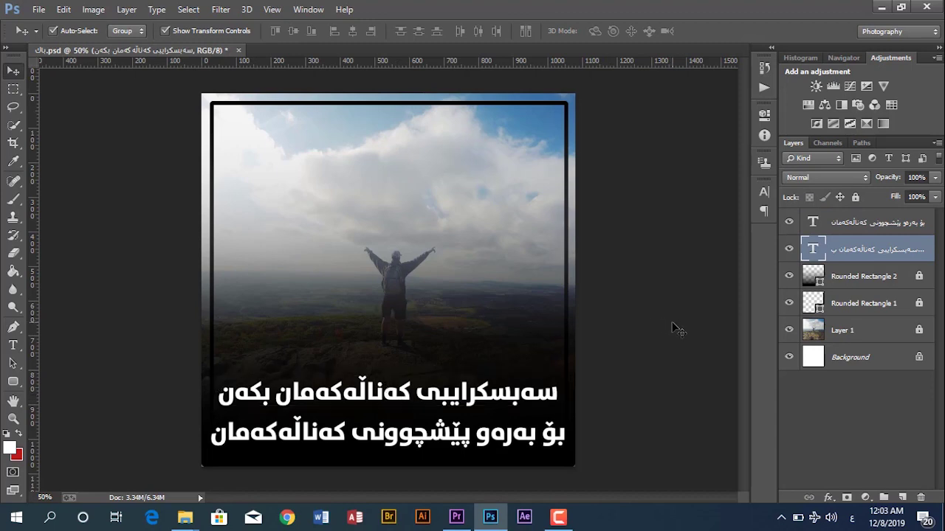
left_click(672, 327)
left_click(789, 276)
left_click_drag(789, 303, 790, 359)
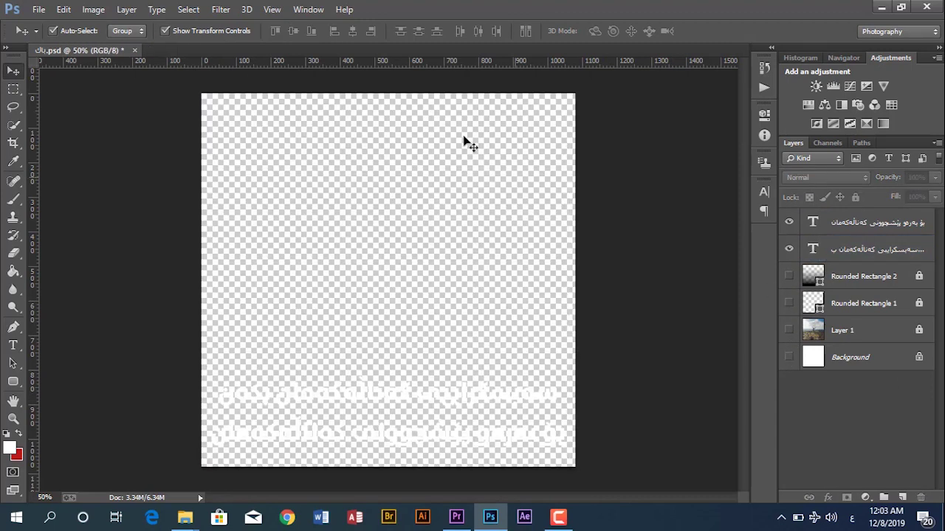
- Save the text-only version as a separate PSD named تایتڵ in the desktop folder كەرستەكان
left_click(183, 193)
key("ctrl+shift+s")
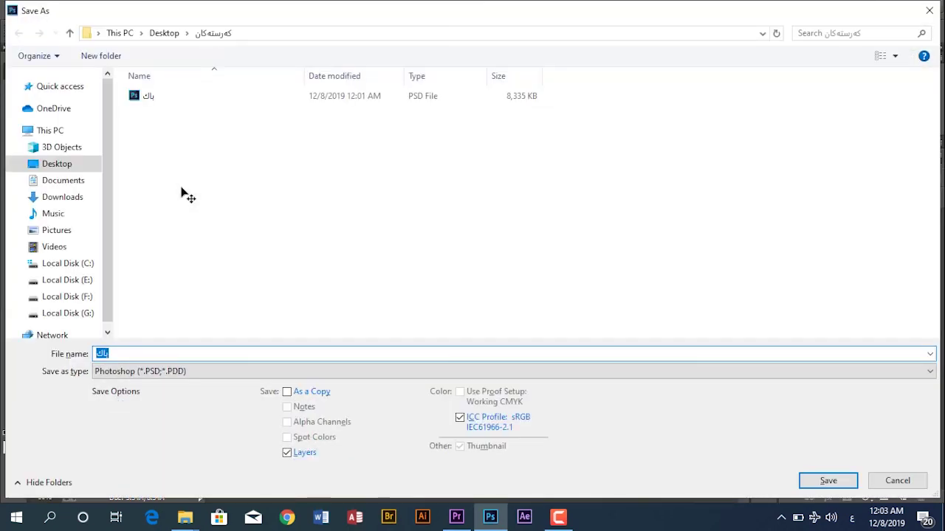
type("ل")
left_click(828, 484)
left_click(624, 153)
- Switch to Adobe Premiere Pro with the open Untitled project
key("super+d")
left_click(457, 518)
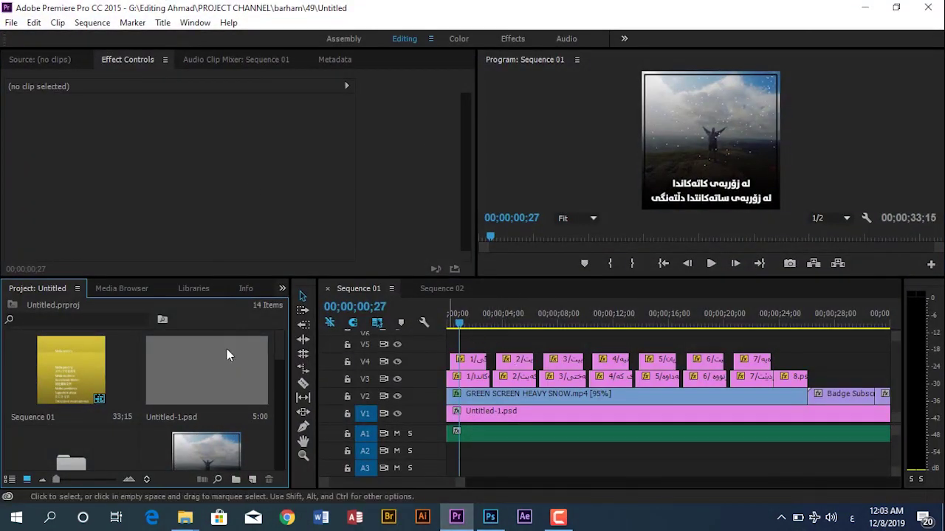
left_click(282, 288)
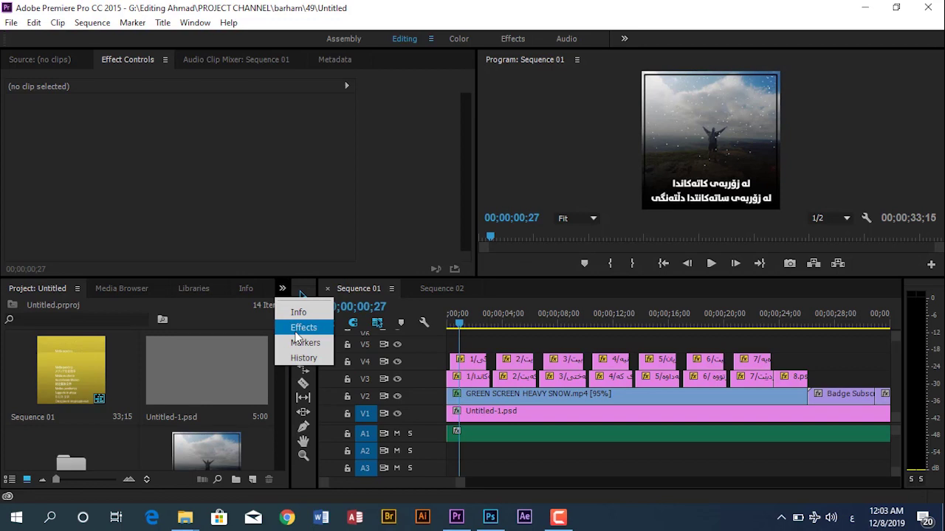
left_click(303, 328)
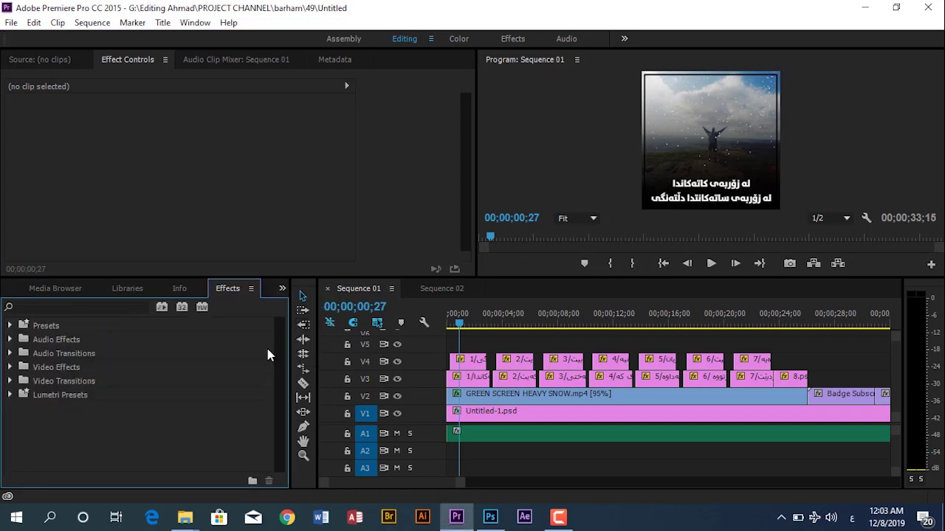
left_click(282, 288)
left_click(303, 306)
- Play the opening seconds of Sequence 01 from its start
left_click_drag(459, 323, 421, 323)
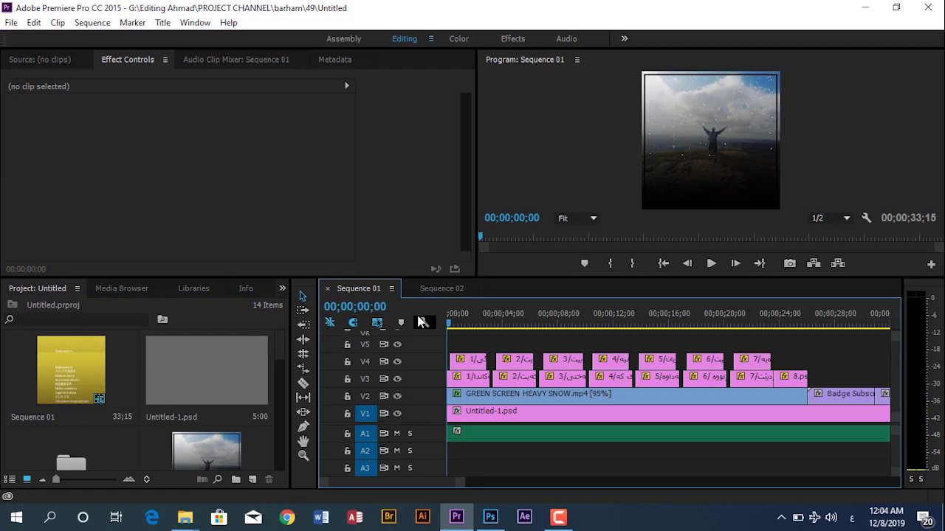
key("space")
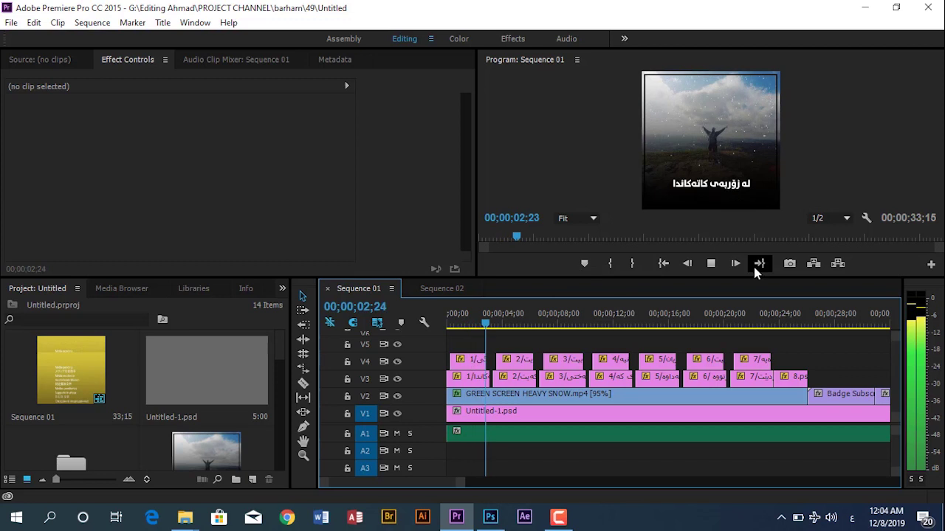
key("space")
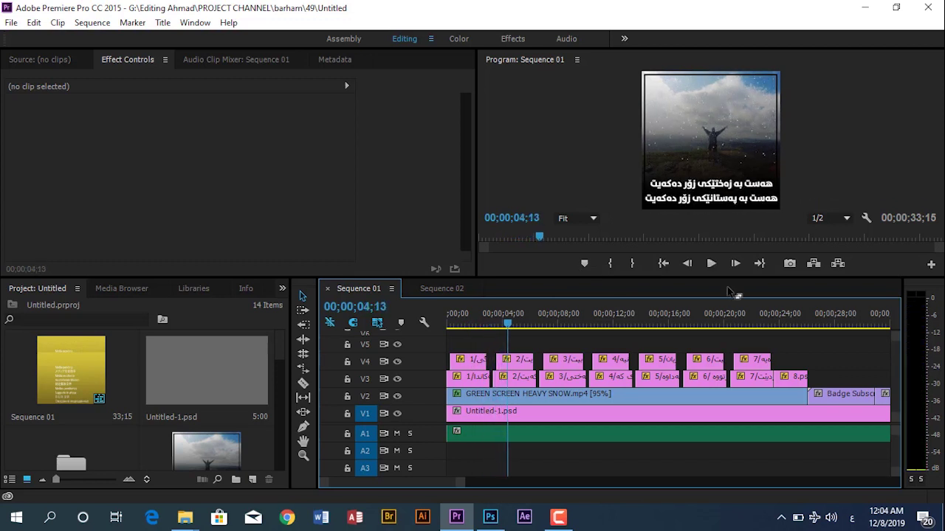
- Create a trial sequence from the HDV 720p30 preset and delete it from the project
left_click(282, 288)
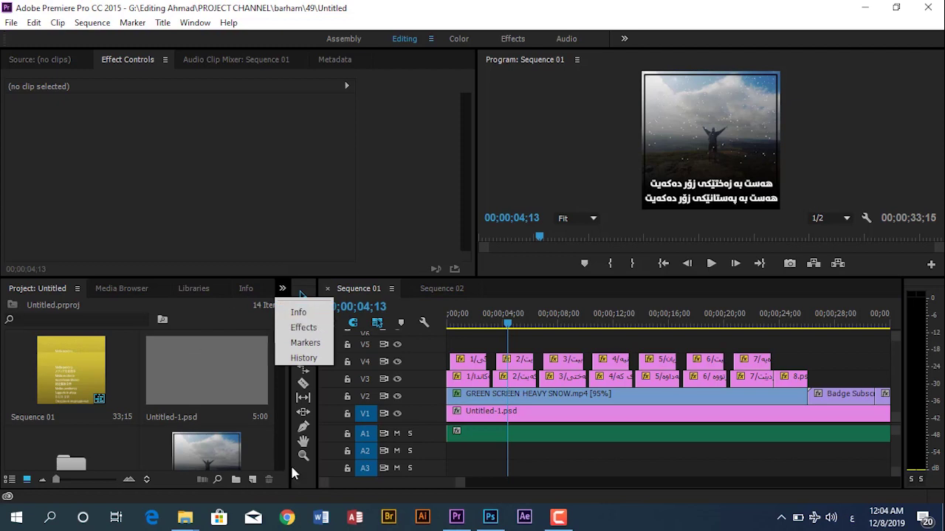
left_click(252, 479)
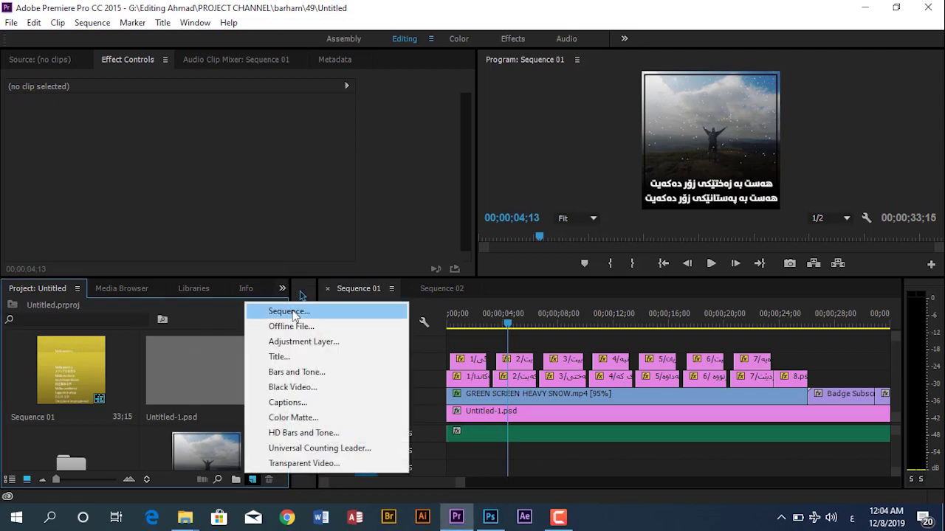
left_click(293, 314)
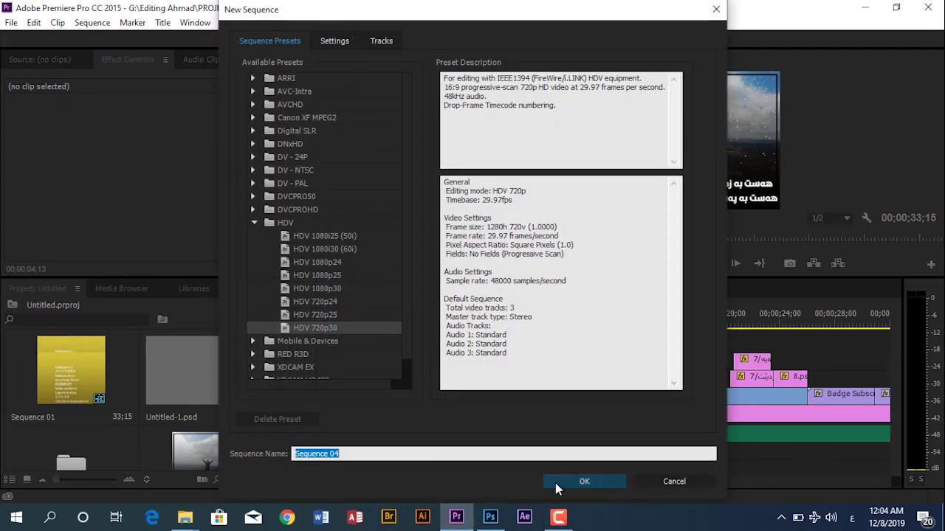
left_click(556, 481)
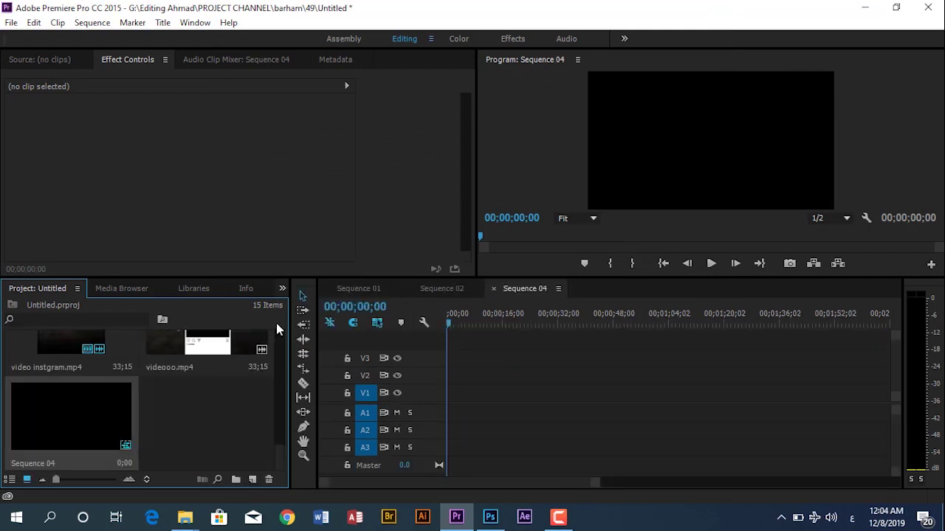
left_click(269, 479)
- Create a new sequence with Custom editing mode and a frame size of 1080 horizontal by 1080 vertical
left_click(253, 480)
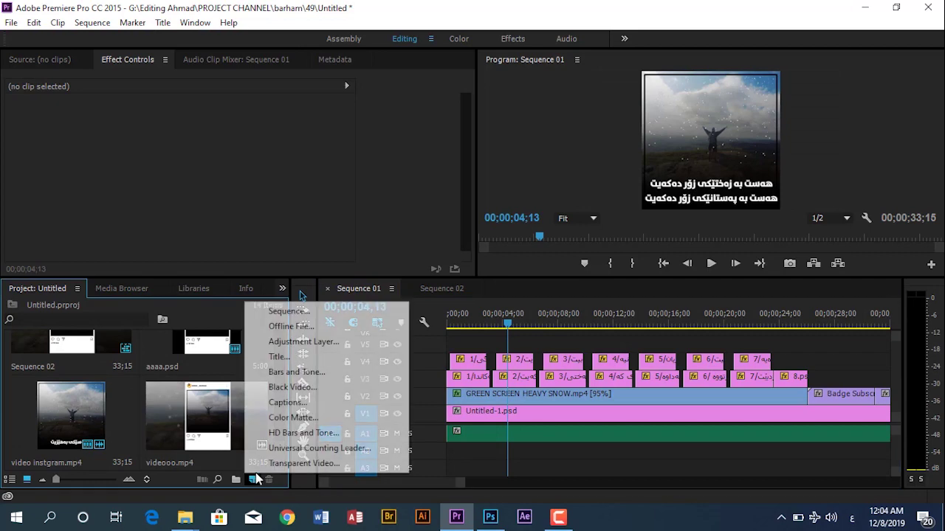
left_click(283, 312)
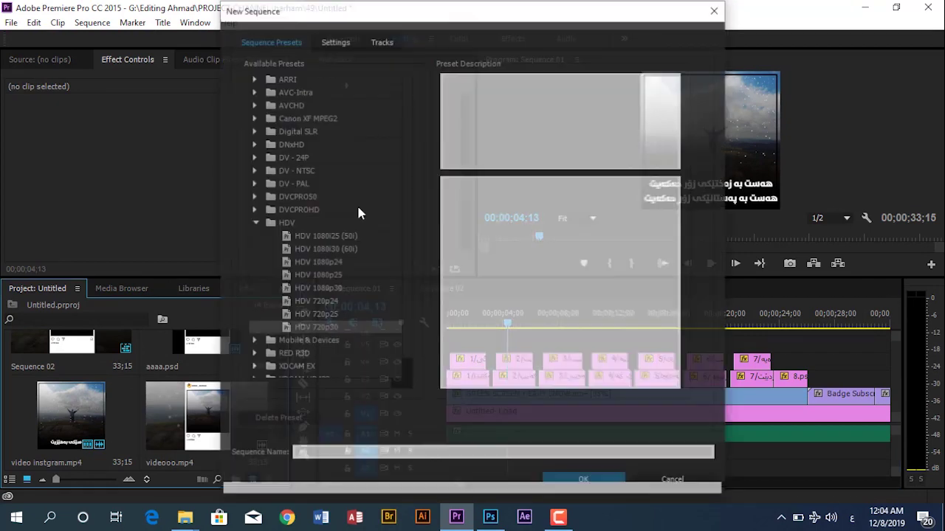
left_click(335, 43)
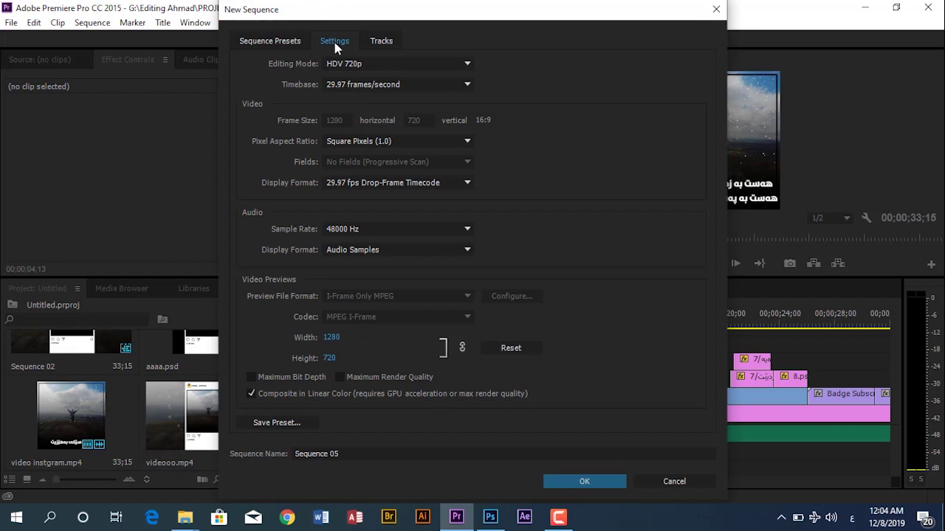
left_click(343, 63)
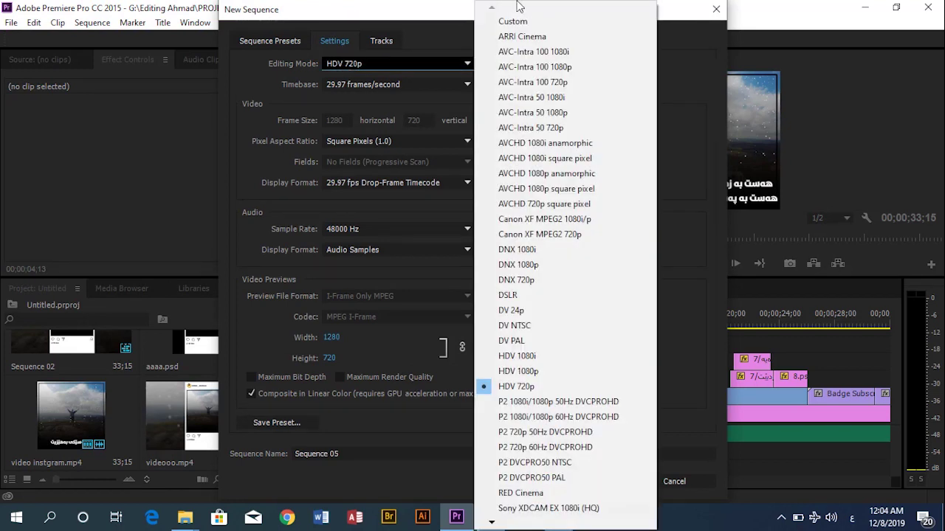
left_click(523, 29)
left_click(335, 120)
type("1")
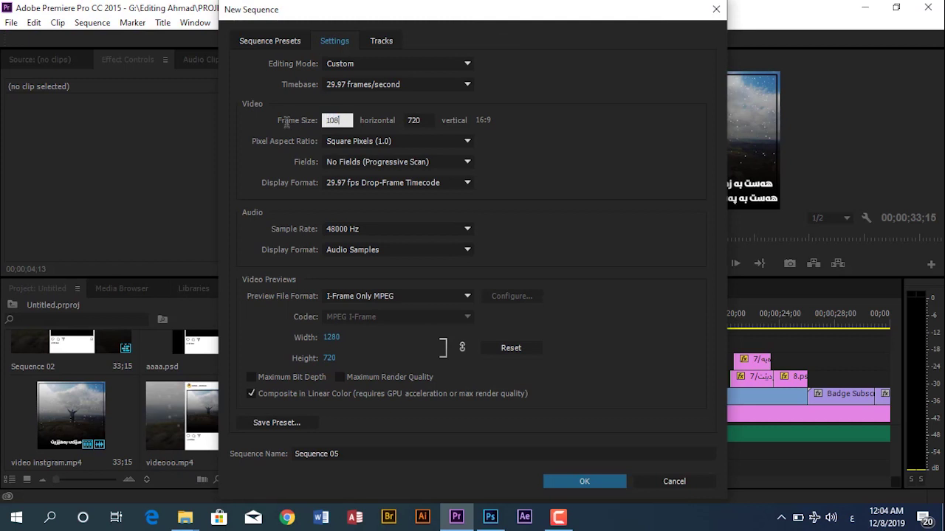
left_click(424, 122)
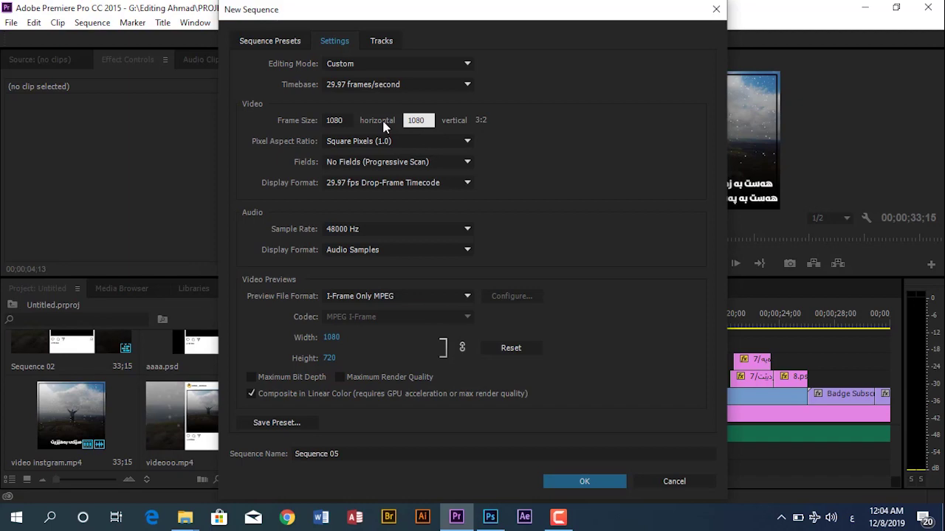
left_click(582, 481)
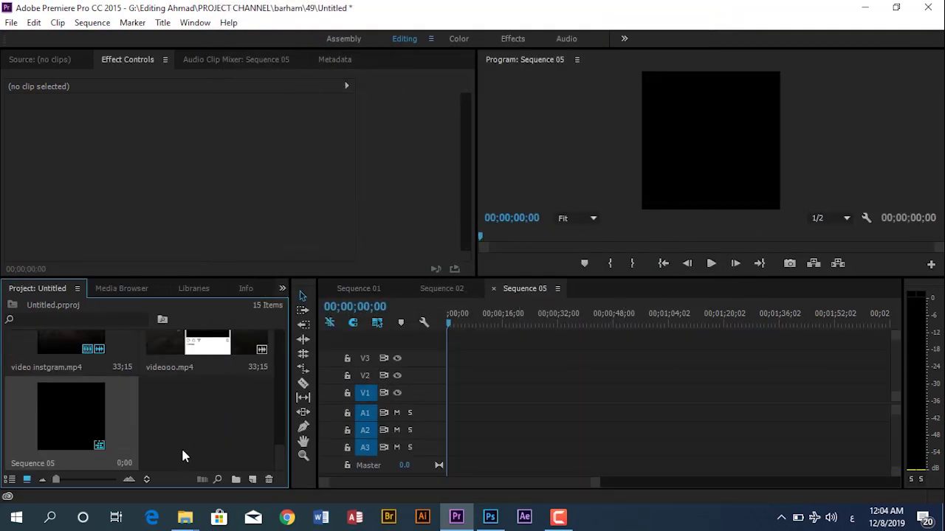
- Create a new bin in the project and open it
left_click(235, 480)
double_click(206, 417)
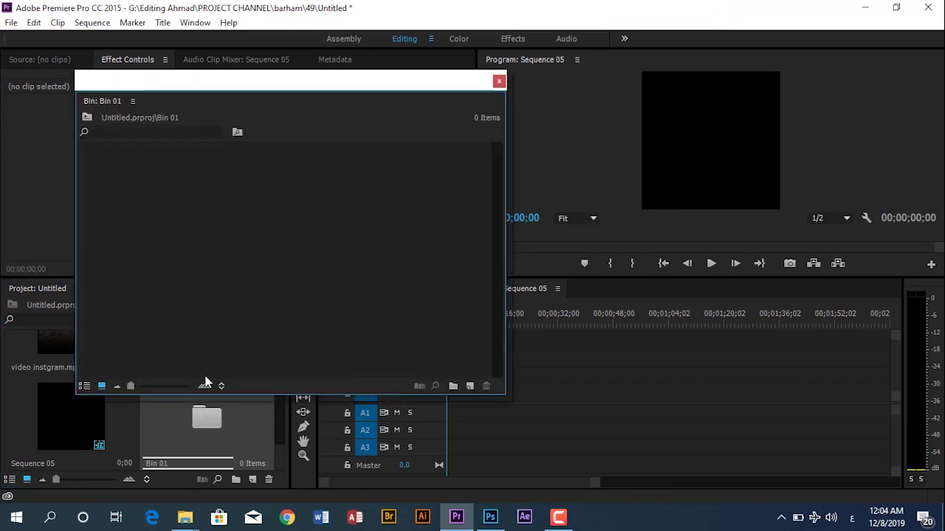
- Import the background file باك.psd from the كەرەستەكان folder on the Desktop into Bin 01
double_click(241, 200)
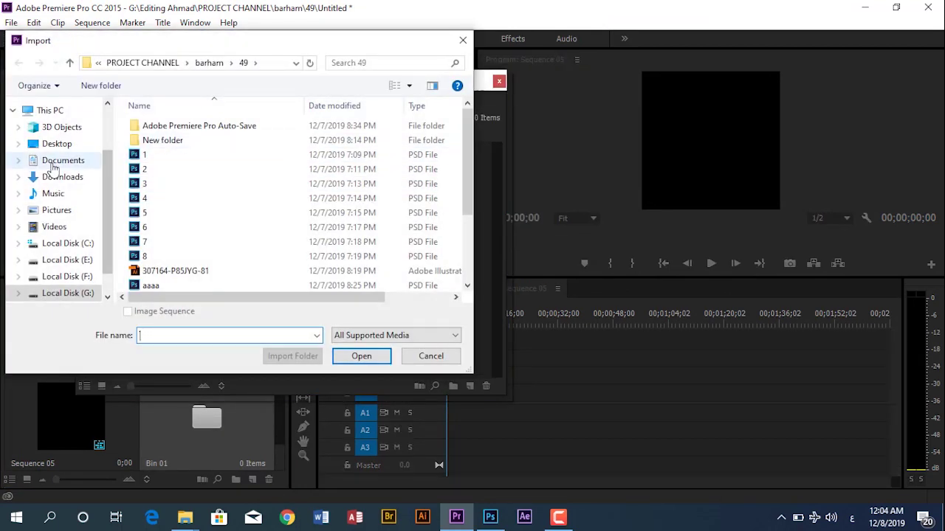
left_click(52, 164)
left_click(53, 143)
double_click(185, 162)
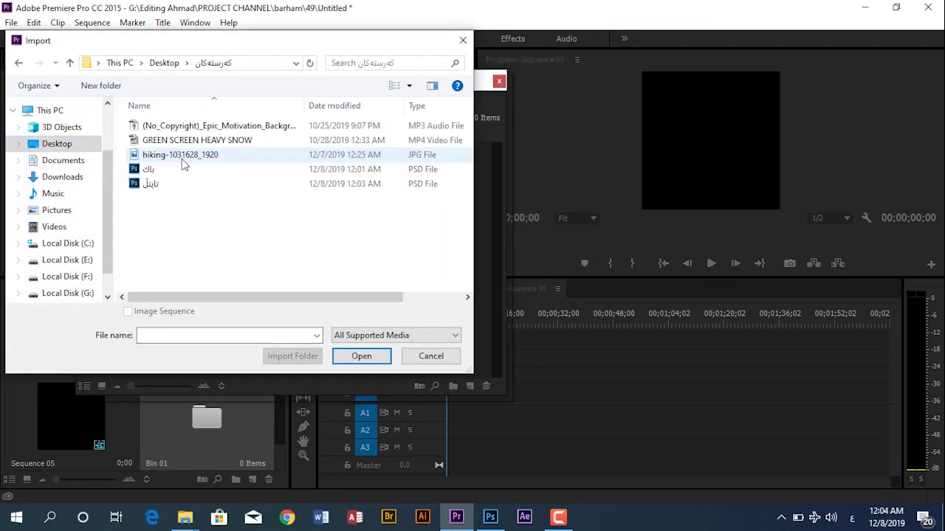
left_click(171, 171)
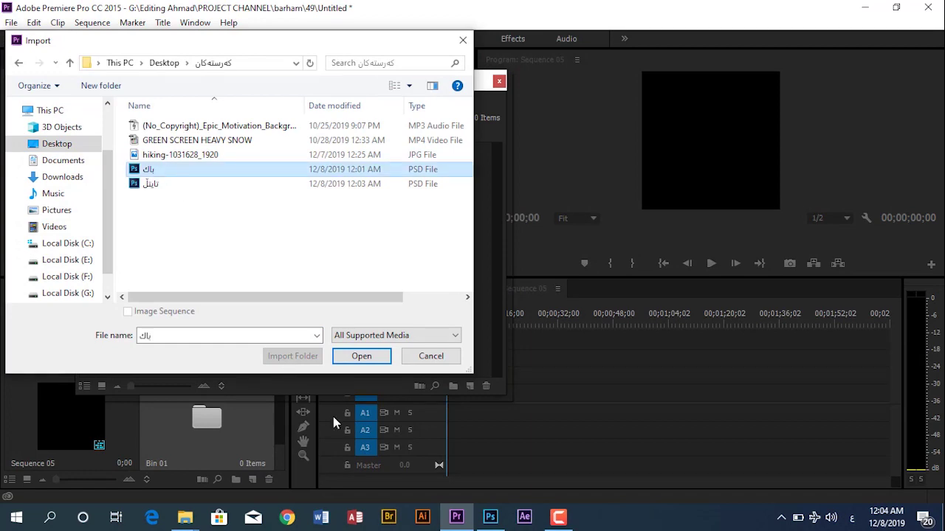
left_click(361, 356)
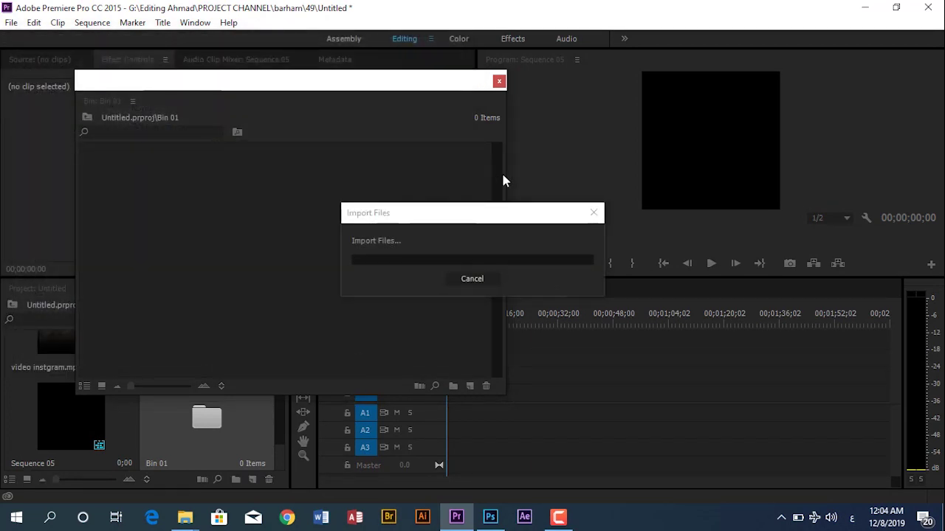
left_click(565, 178)
- Place باك.psd at the start of track V1 in Sequence 05 and extend it to about 50 seconds
left_click_drag(369, 83, 283, 82)
left_click_drag(62, 196, 461, 395)
left_click_drag(566, 389, 618, 392)
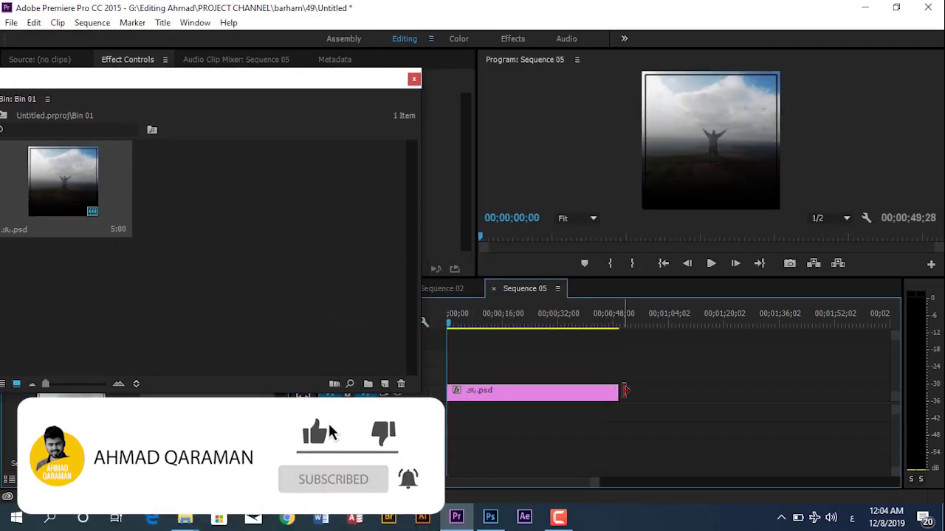
- Import the تایتڵ PSD into Bin 01 as Individual Layers, keeping the two Kurdish text layers included
left_click(208, 181)
double_click(208, 181)
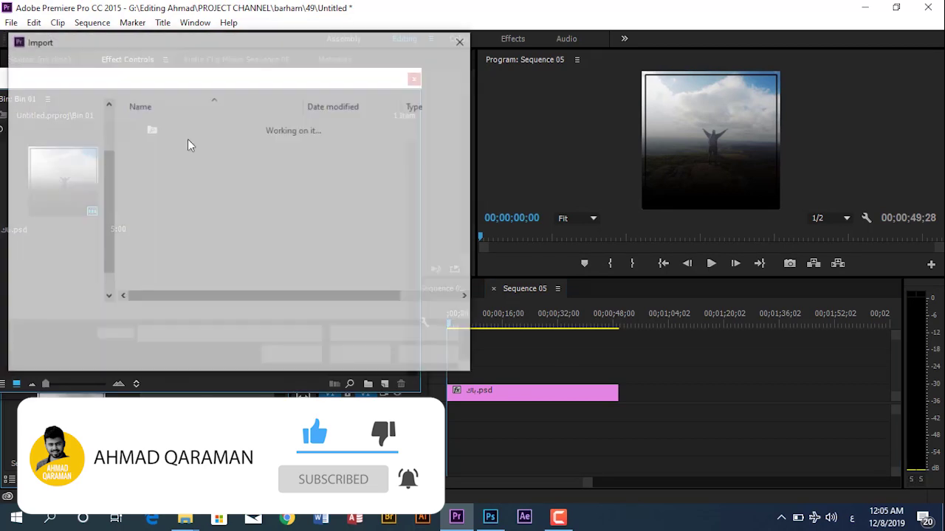
left_click(155, 184)
double_click(155, 185)
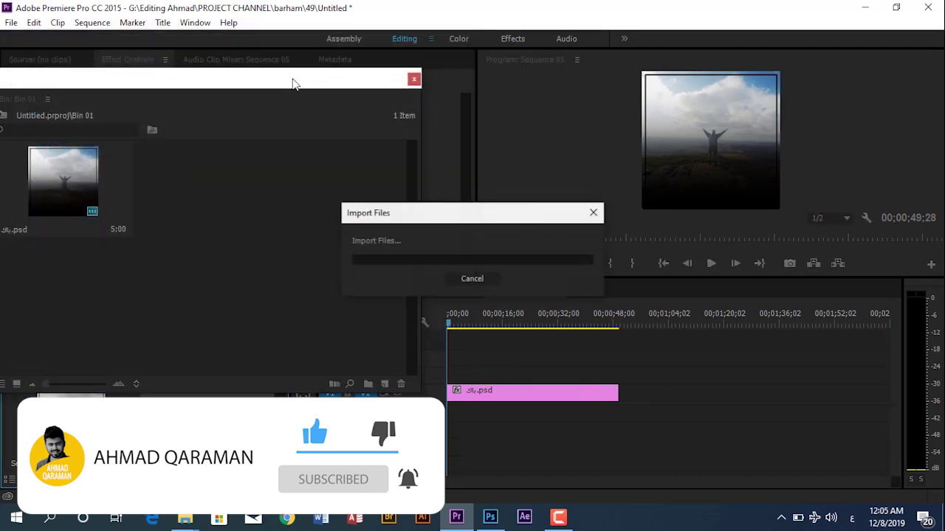
left_click(426, 178)
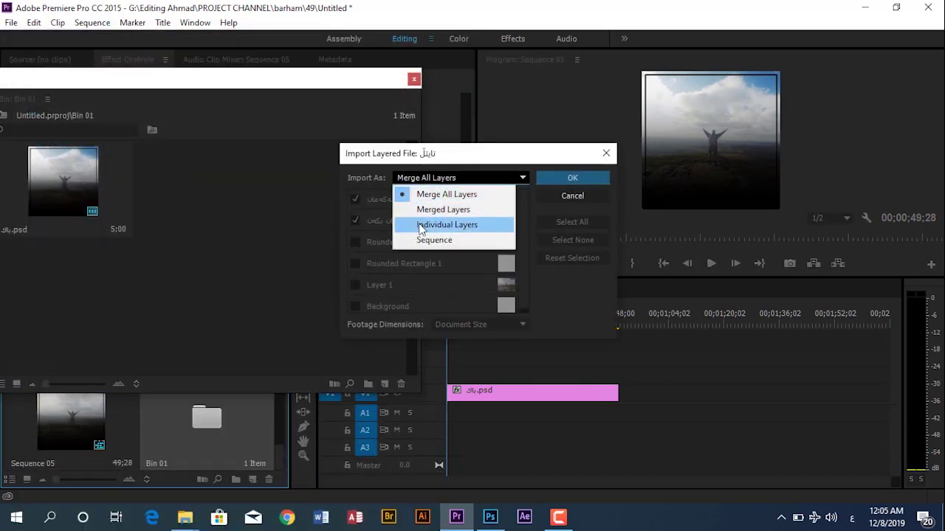
left_click(423, 226)
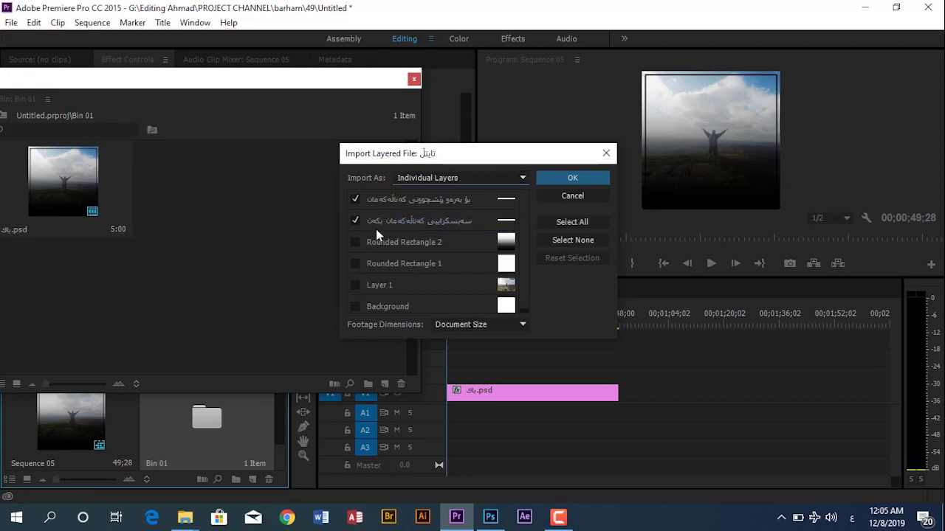
left_click(546, 180)
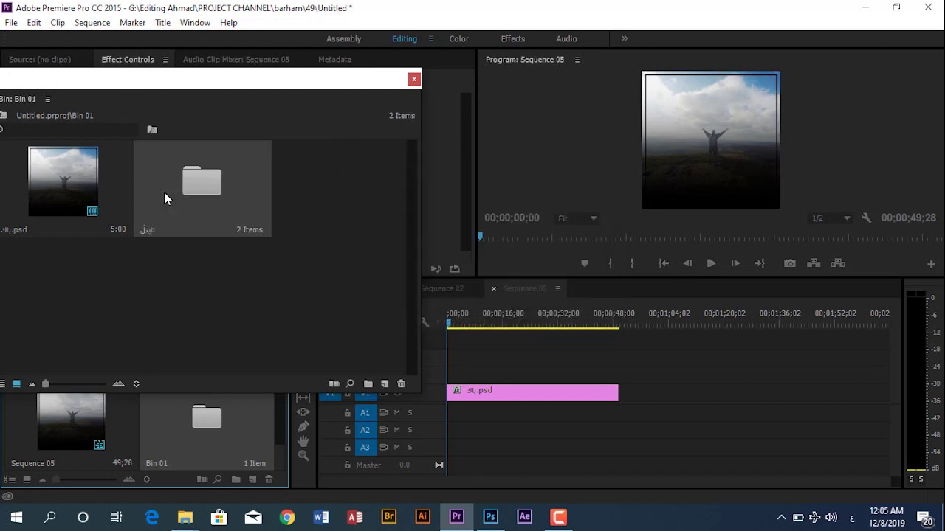
- Place the two title layers above the background, one on V2 and the other on V3, and close both bin windows
double_click(167, 194)
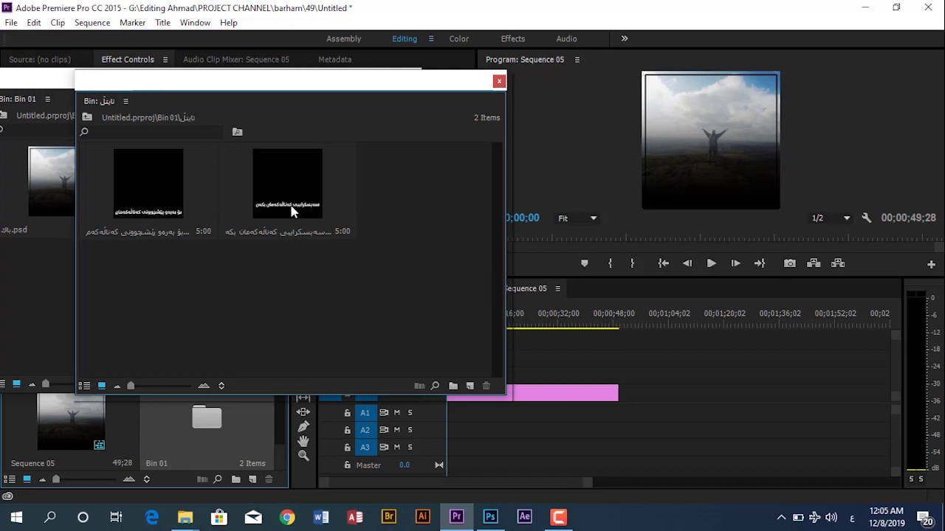
left_click_drag(293, 213, 536, 376)
left_click_drag(149, 180, 536, 358)
left_click(499, 80)
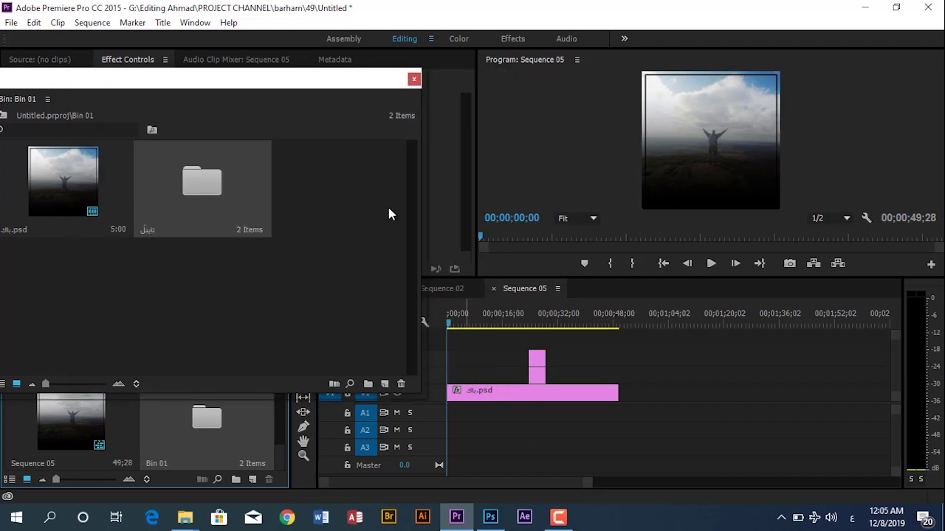
left_click(414, 80)
- Ripple delete the gap before the title clips on V2 and V3 so both begin at the sequence start
left_click(471, 373)
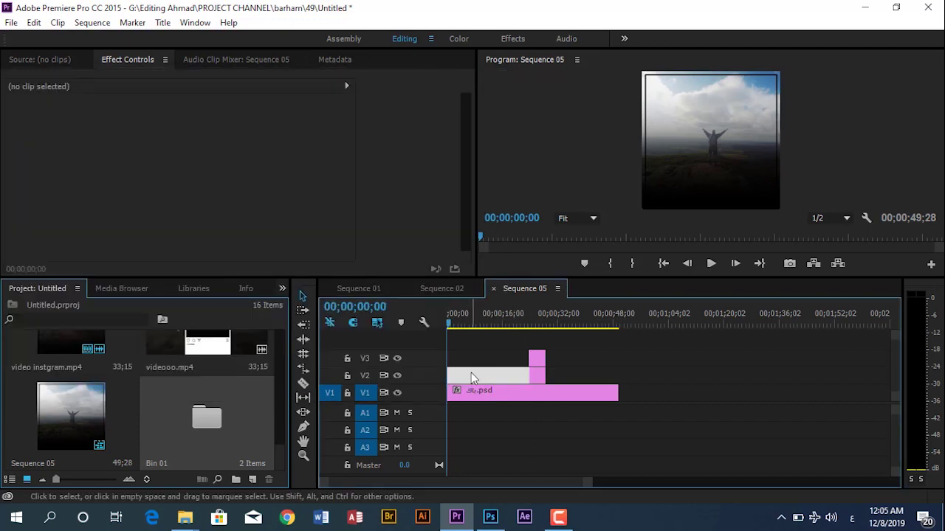
right_click(490, 375)
left_click(509, 385)
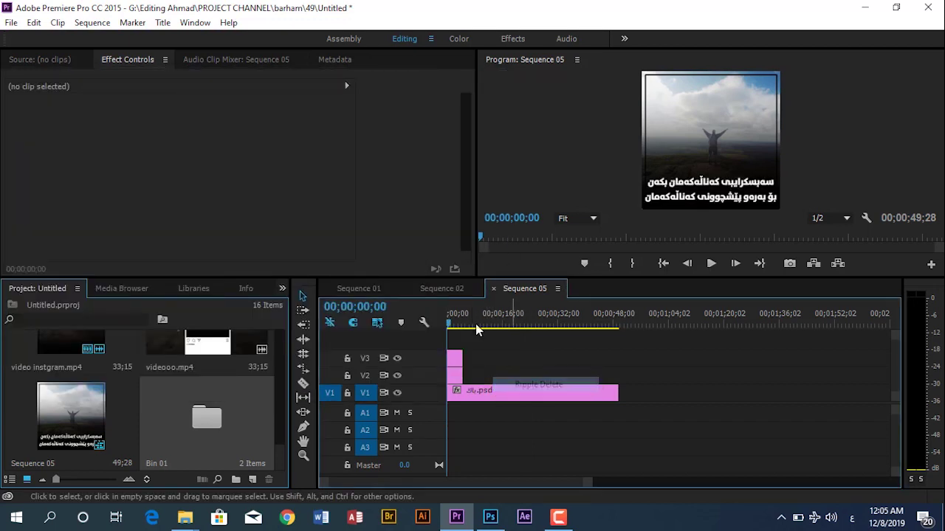
key("equal")
key("equal")
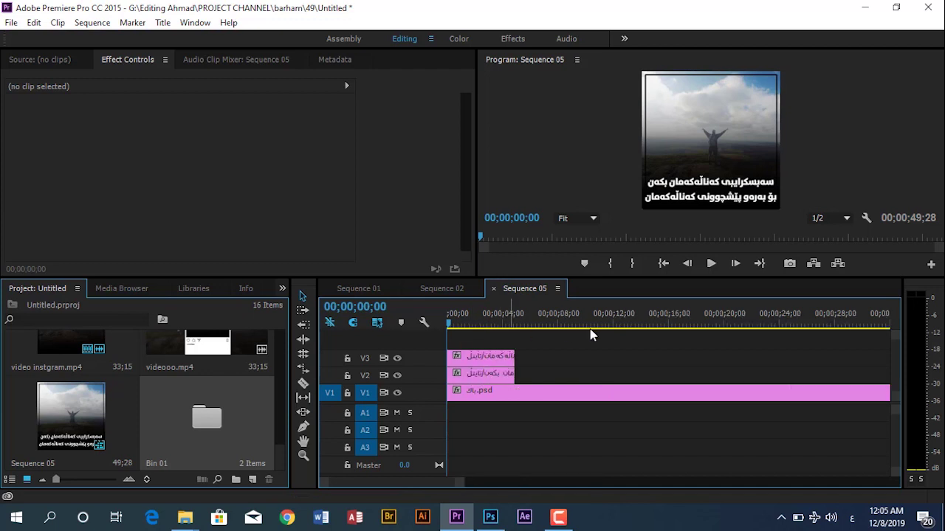
- Check the caption staggering in Sequence 01 and shift Sequence 05's V3 title to start where the V2 title ends
left_click_drag(490, 359, 501, 360)
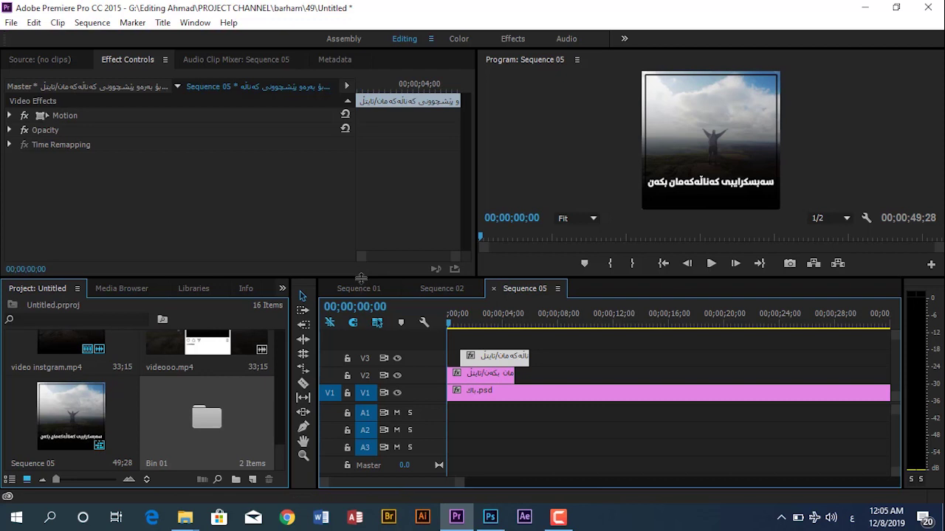
left_click(359, 289)
mouse_move(480, 323)
left_mouse_down()
mouse_move(436, 323)
mouse_move(474, 328)
left_mouse_up()
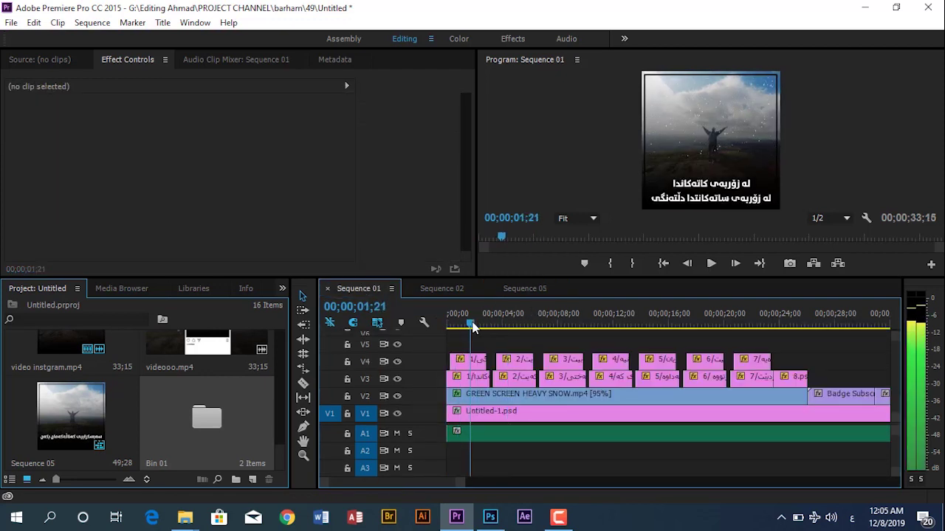
left_click(523, 287)
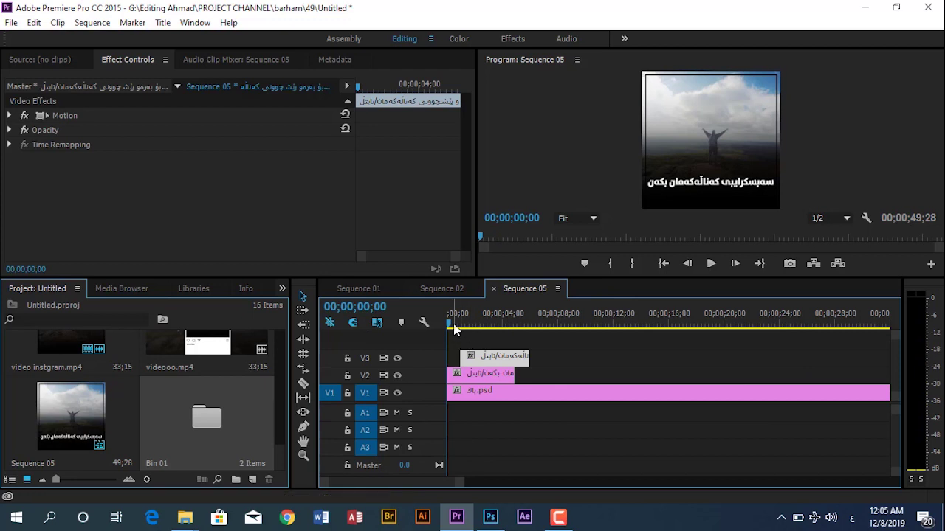
left_click_drag(488, 353, 542, 356)
- Enable Position animation on the V2 title clip with a keyframe at 00;00;00;00
left_click(482, 374)
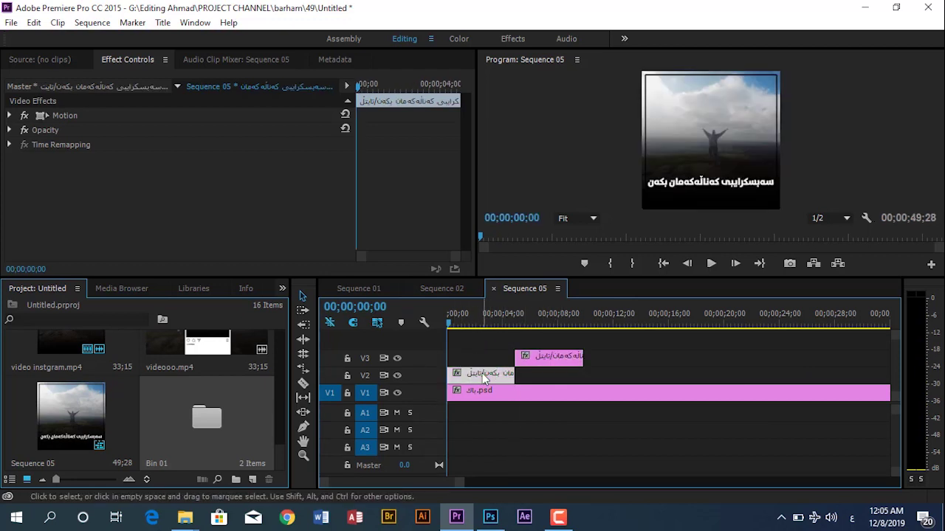
left_click(9, 116)
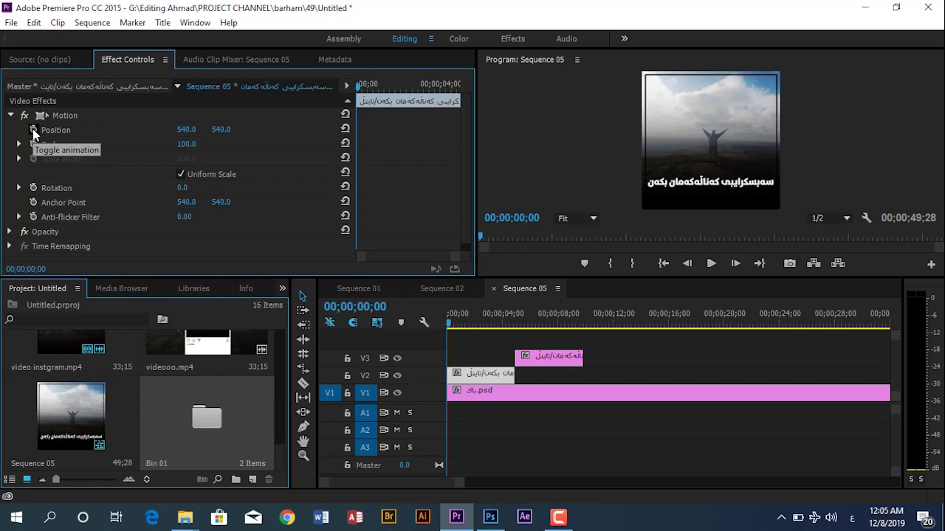
left_click(33, 130)
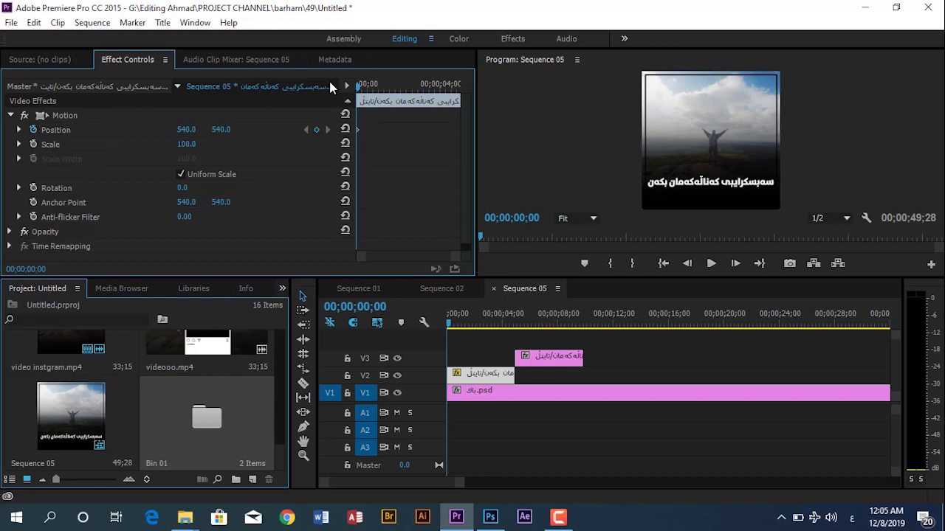
- Add a Position keyframe to the V2 title at 00;00;00;11
left_click_drag(362, 87, 329, 86)
key("Right")
key("Right")
key("Right")
key("Right")
key("Right")
key("Right")
key("Right")
key("Right")
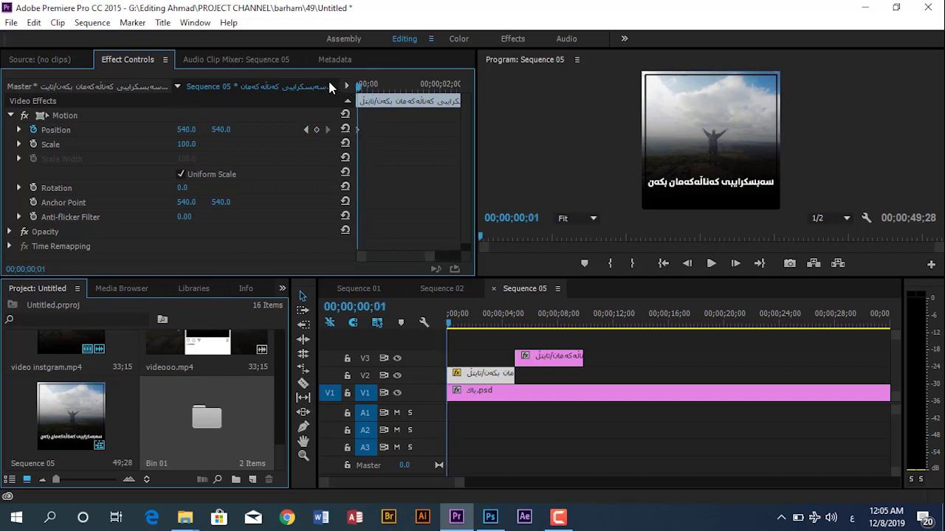
key("Right")
key("Right")
key("Right")
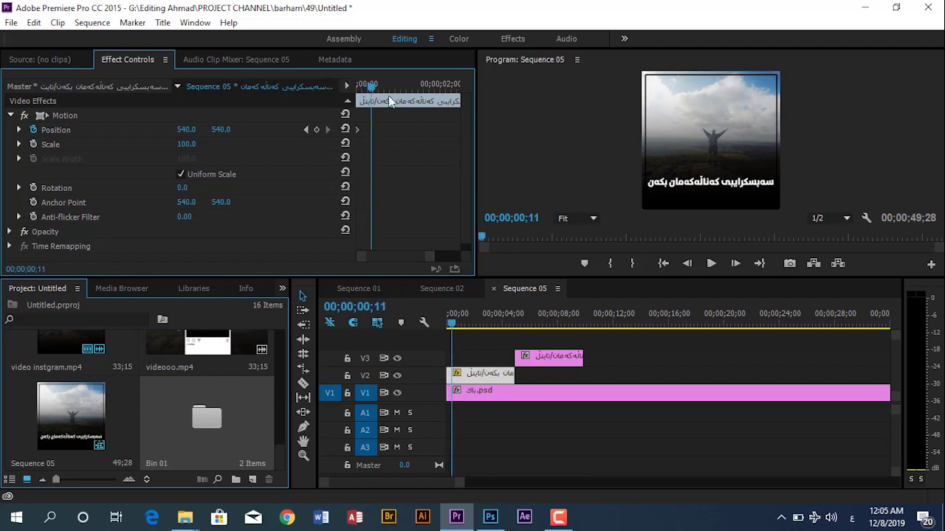
left_click(317, 129)
- Add a Position keyframe to the V2 title at 00;00;01;11
left_click_drag(384, 87, 402, 89)
key("Right")
key("Right")
key("Right")
key("Right")
key("Right")
key("Right")
key("Right")
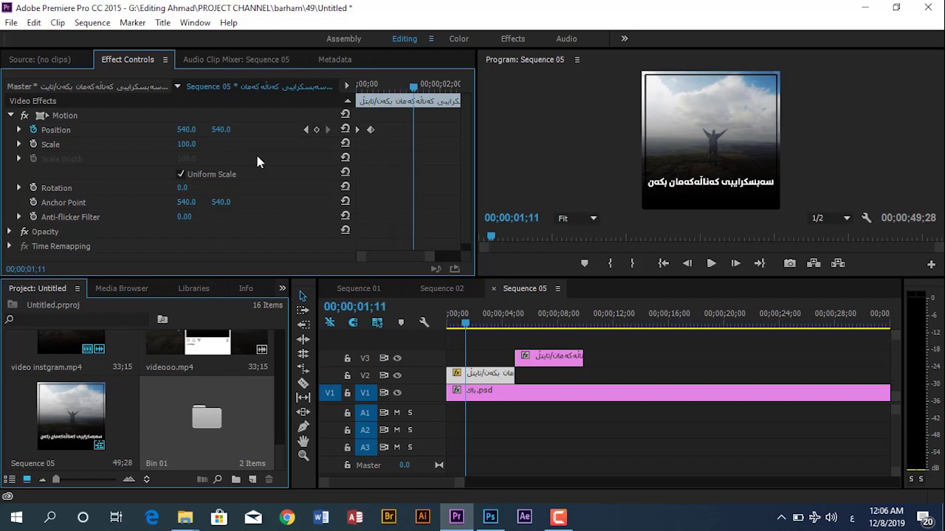
left_click(317, 130)
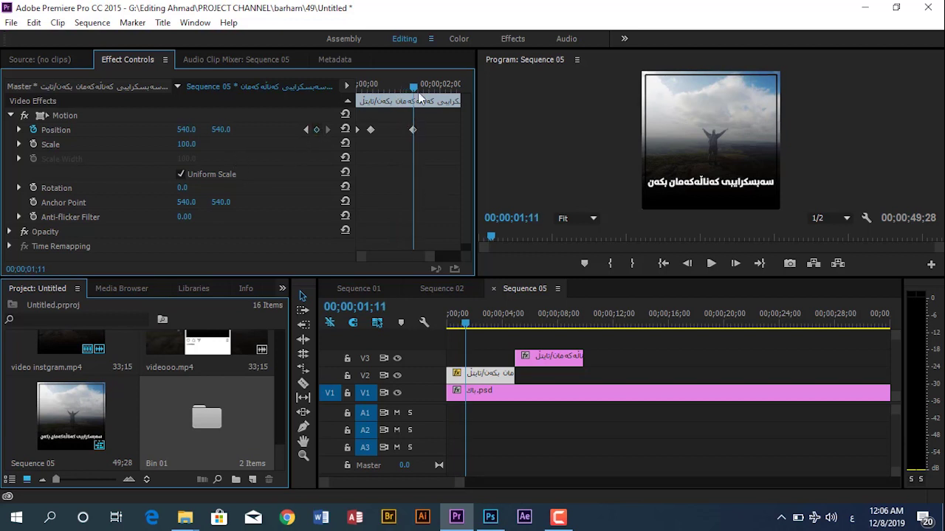
- Add a Position keyframe to the V2 title at 00;00;01;19
key("Right")
key("Right")
key("Right")
key("Right")
key("Right")
key("Right")
key("Right")
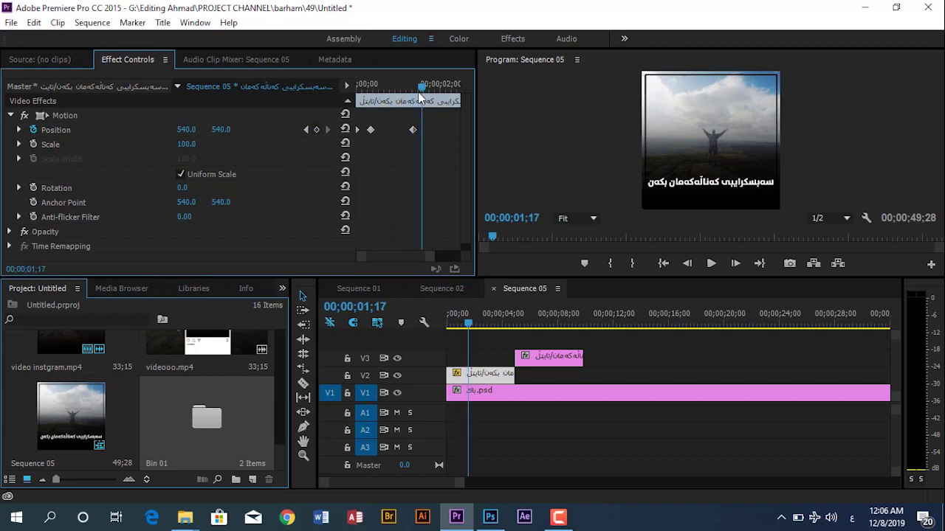
key("Right")
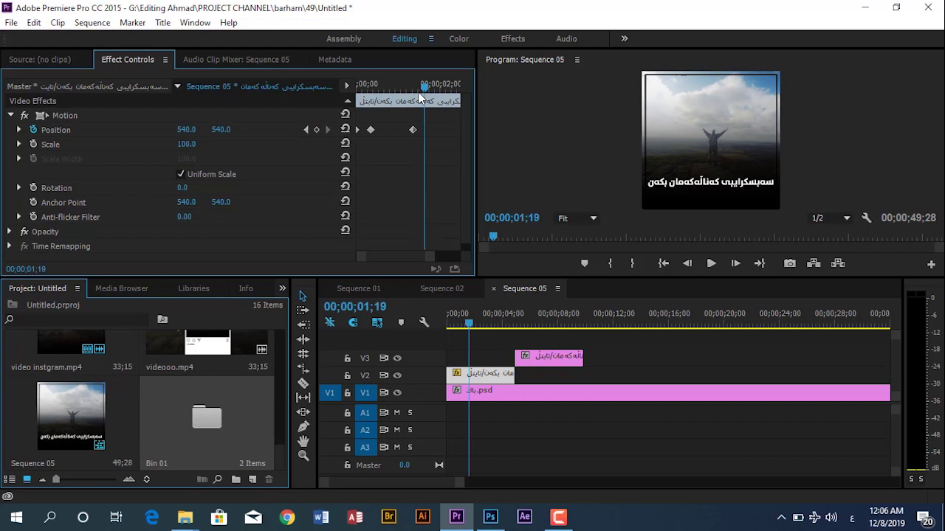
left_click(317, 130)
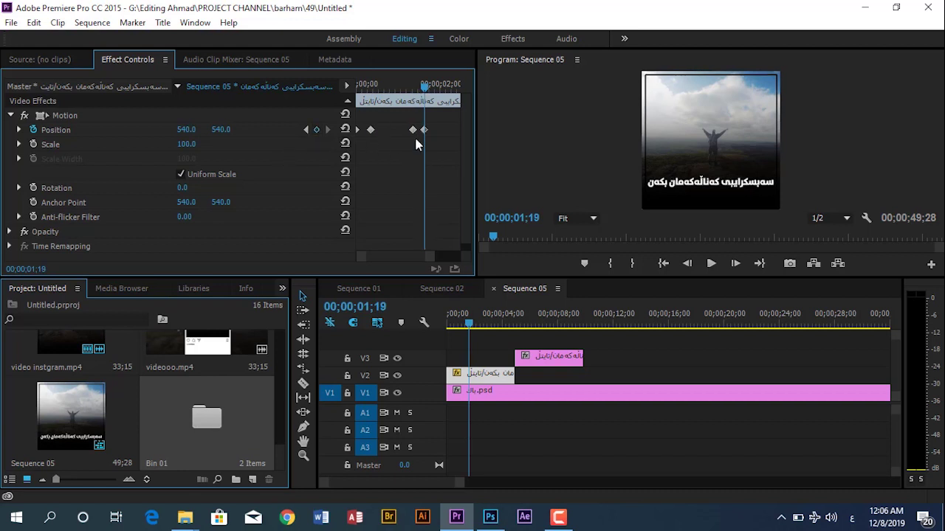
- Set the V2 title's vertical Position at its first keyframe to about 821, moving the text below the frame
left_click_drag(422, 82, 324, 90)
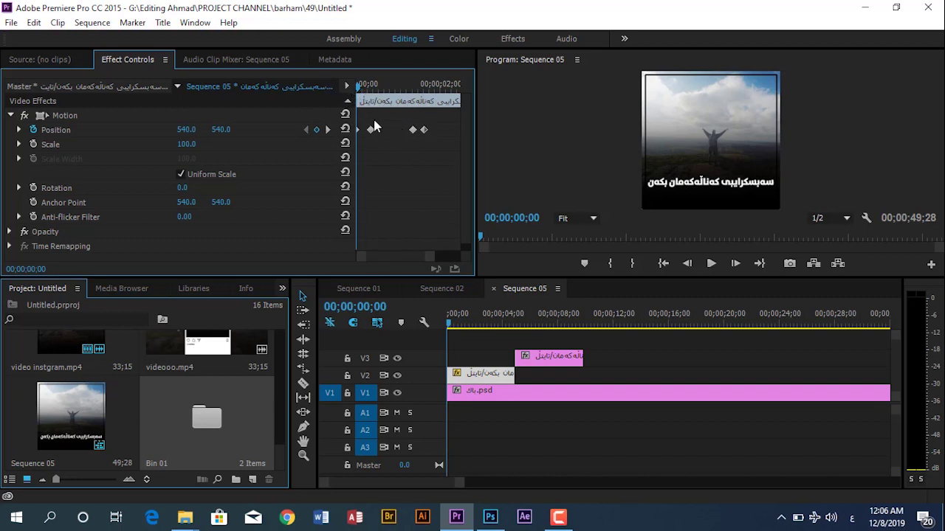
key("Right")
key("Right")
key("Right")
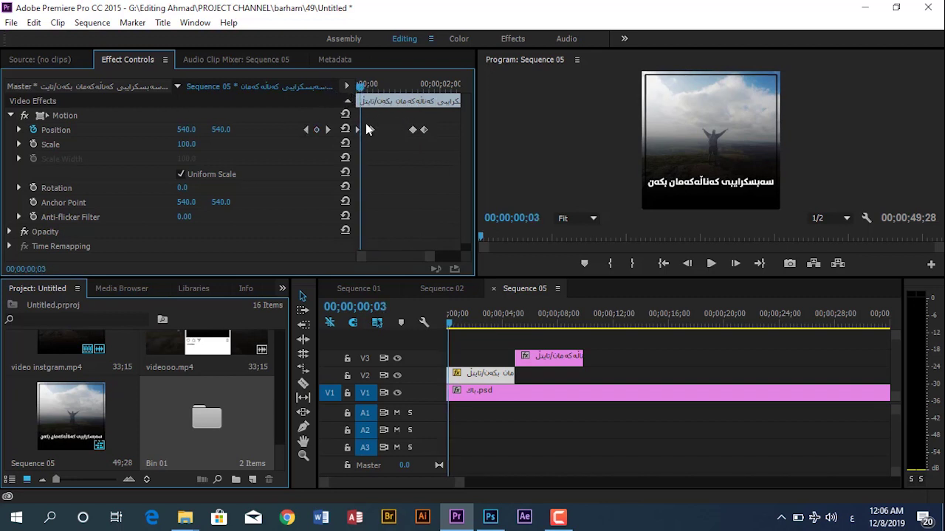
left_click(307, 129)
left_click_drag(222, 131, 413, 131)
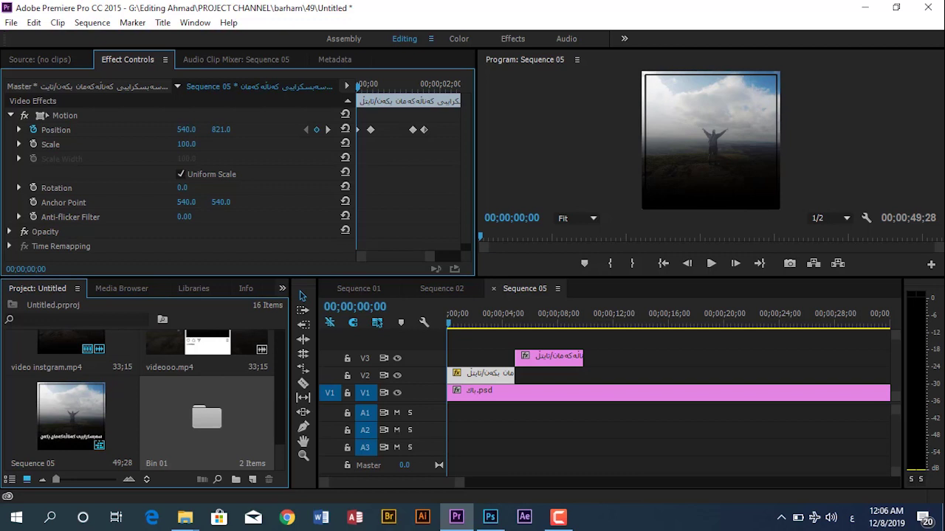
left_click(344, 130)
- Play the V2 title's entrance animation from the start of the sequence
key("space")
key("space")
key("Home")
key("space")
key("space")
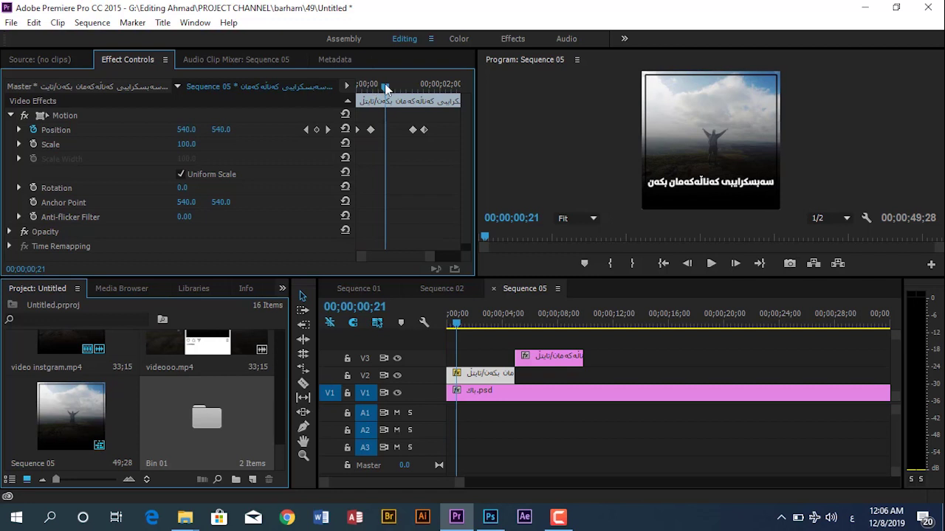
- Move the V2 title's second Position keyframe one frame earlier to 00;00;00;10
left_click_drag(384, 87, 370, 87)
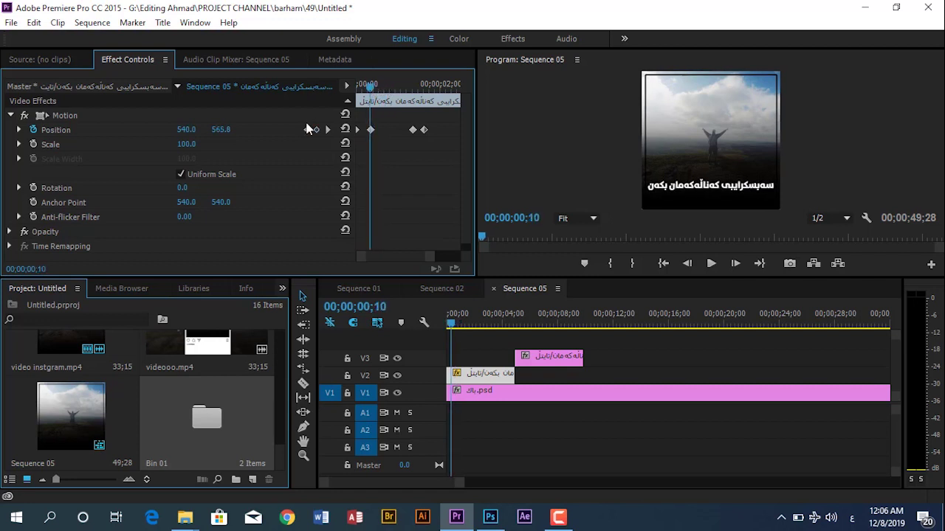
key("Right")
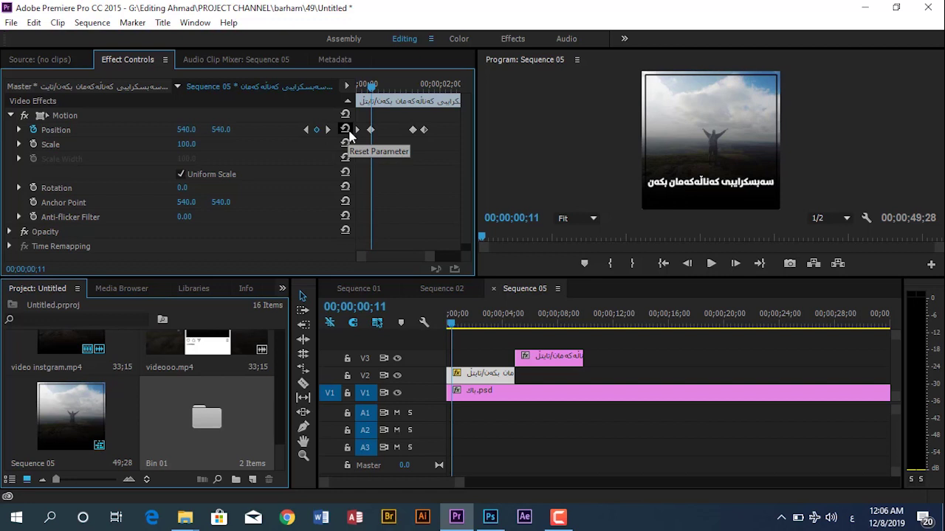
key("Left")
left_click_drag(372, 130, 368, 130)
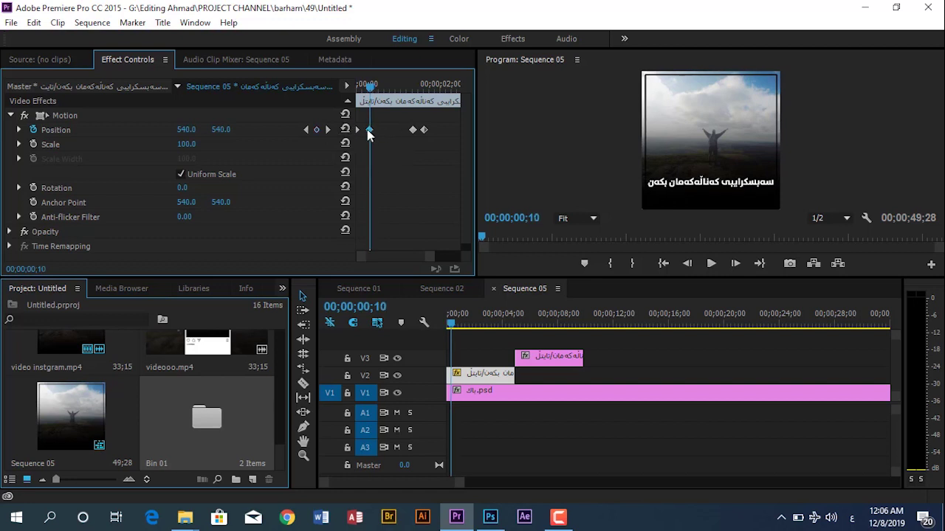
- Play the V2 title's animation from the start of the sequence to check the adjusted keyframe timing
left_click_drag(375, 85, 357, 85)
key("space")
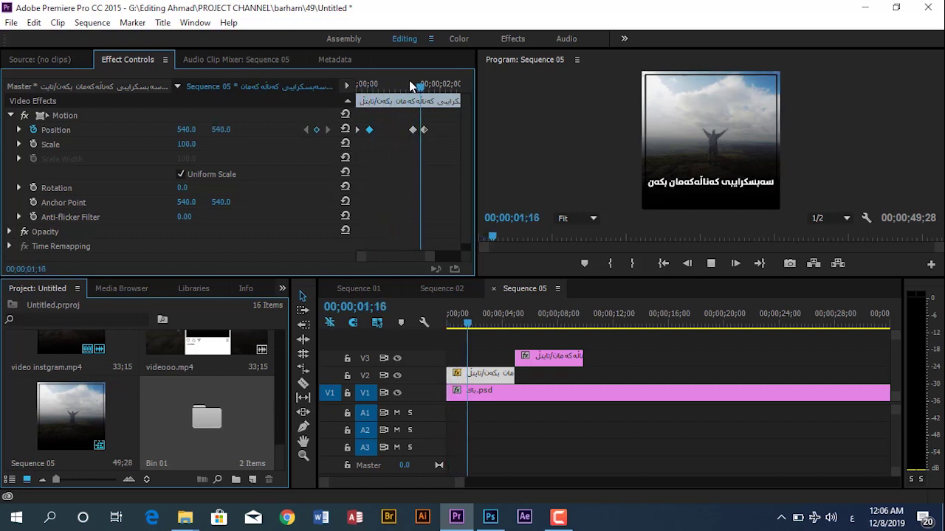
mouse_move(426, 85)
left_mouse_down()
mouse_move(416, 89)
mouse_move(424, 87)
left_mouse_up()
left_click(329, 129)
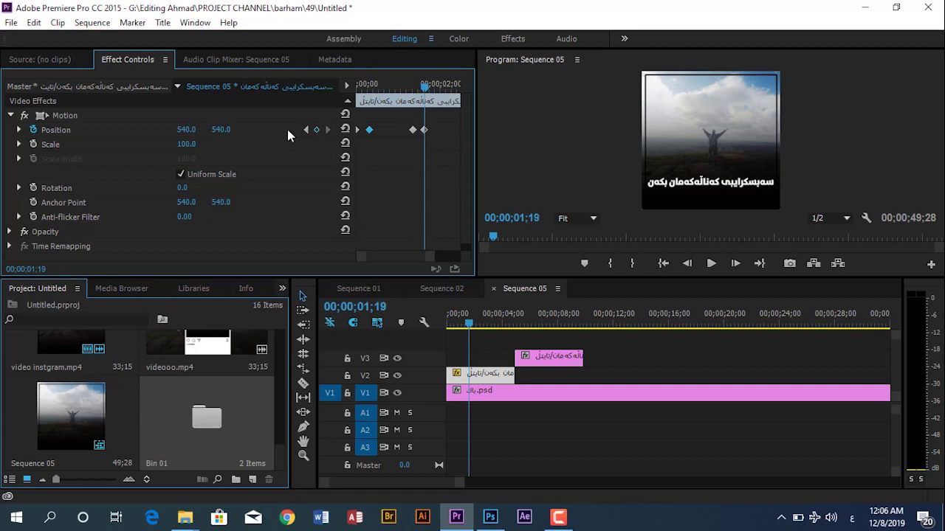
left_click_drag(221, 129, 233, 129)
key("ctrl+z")
- Reuse the first keyframe's vertical Position of 824 at the V2 title's last keyframe, at 00;00;01;19
left_click(306, 130)
left_click(306, 130)
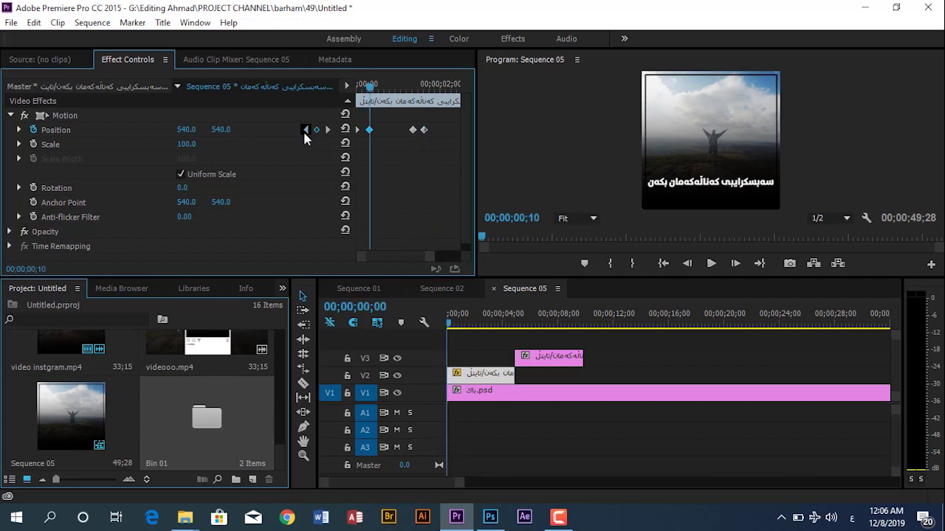
left_click(223, 130)
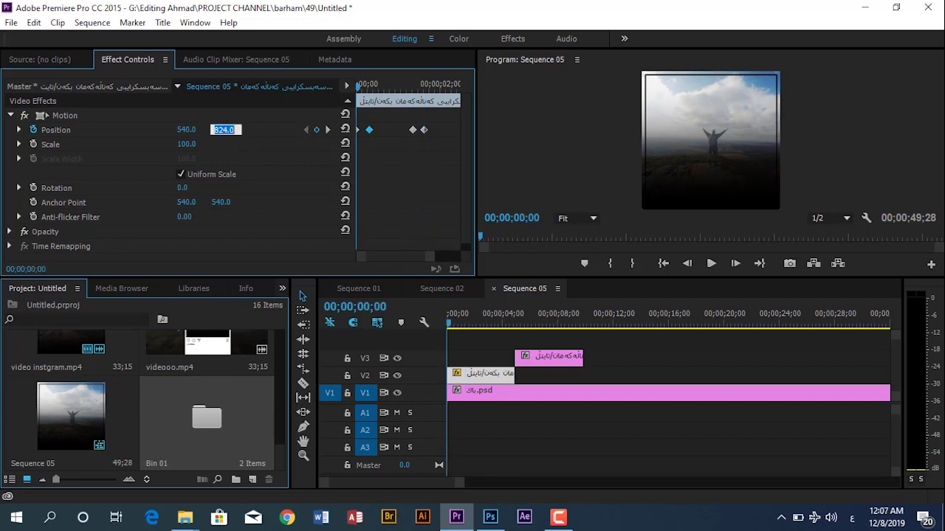
left_click(328, 130)
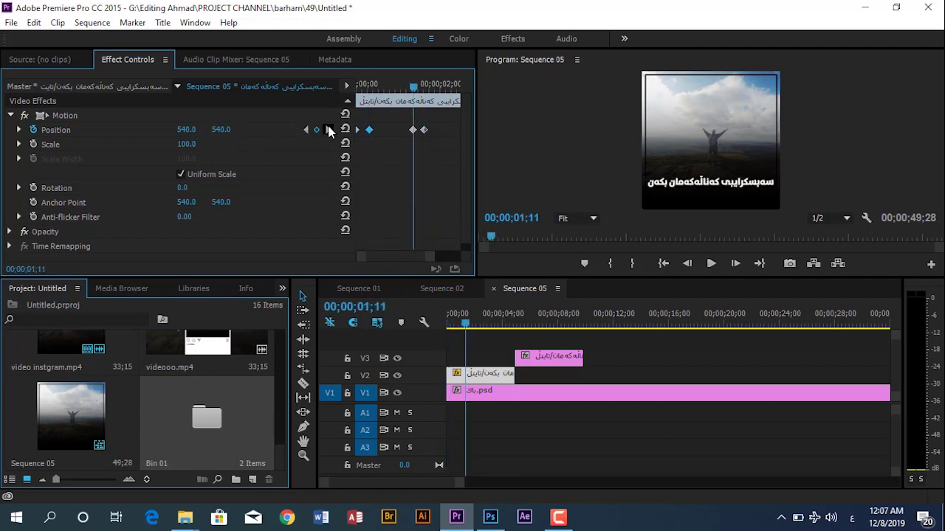
left_click(223, 130)
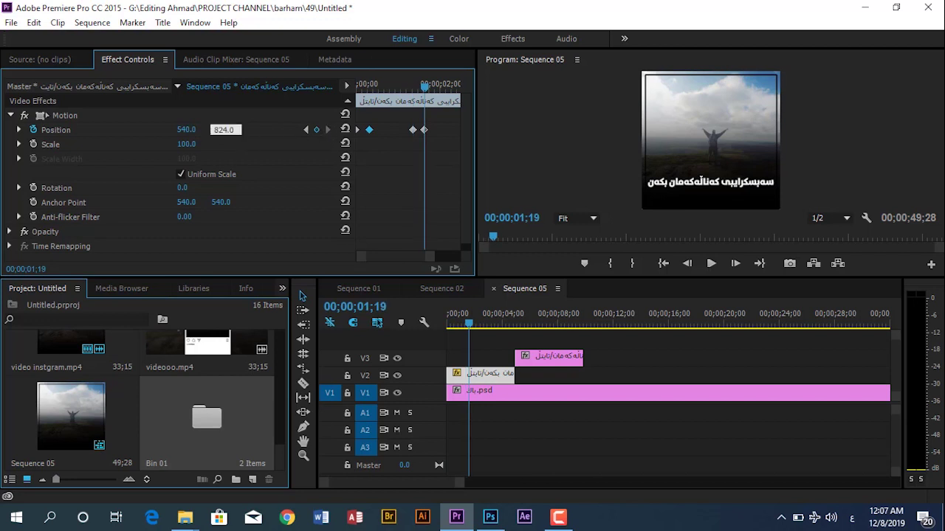
key("Return")
- Preview the V2 title's animation and move its two exit Position keyframes so the exit starts at 00;00;01;26
key("Home")
key("space")
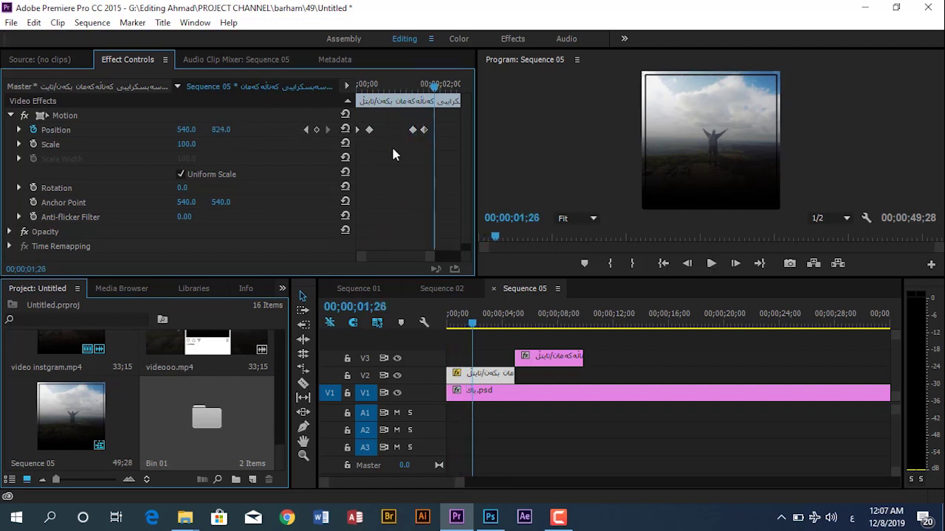
left_click_drag(397, 147, 447, 138)
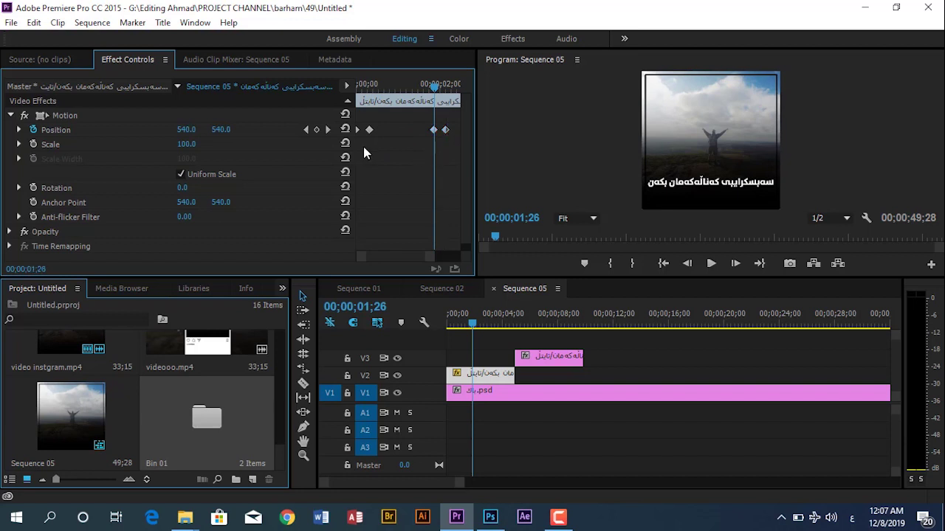
- Apply Ease In temporal interpolation to the V2 title's two entrance Position keyframes
left_click_drag(376, 142, 341, 122)
right_click(369, 130)
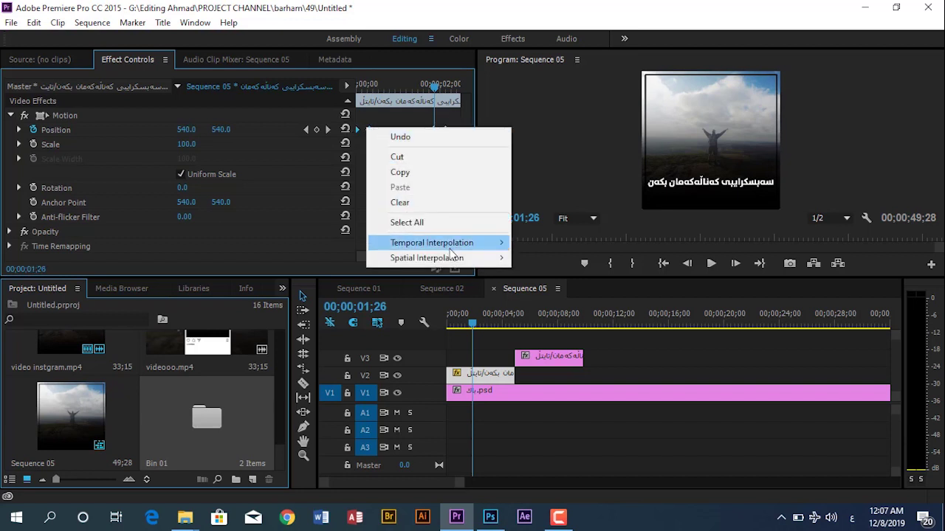
mouse_move(452, 253)
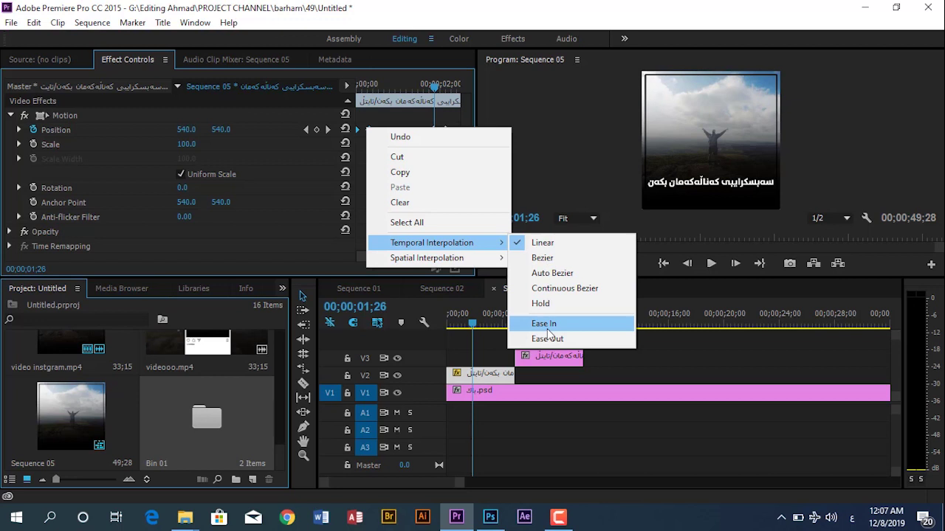
left_click(548, 327)
- Apply Ease In temporal interpolation to the V2 title's third Position keyframe and Ease Out to the fourth
right_click(435, 130)
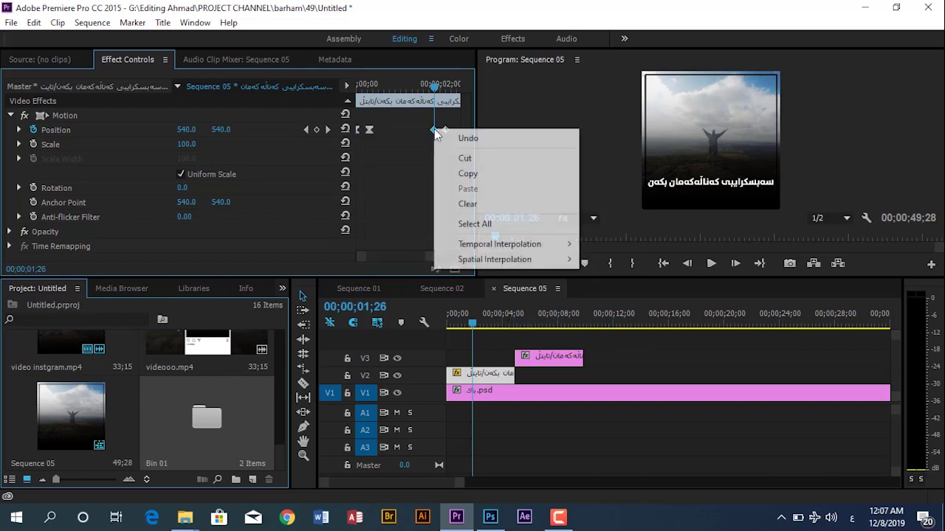
mouse_move(550, 258)
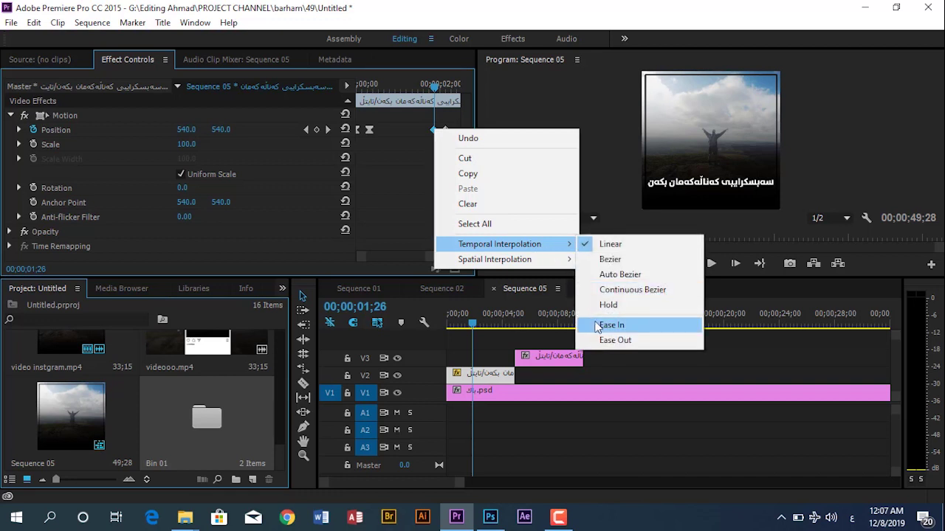
left_click(612, 325)
right_click(445, 130)
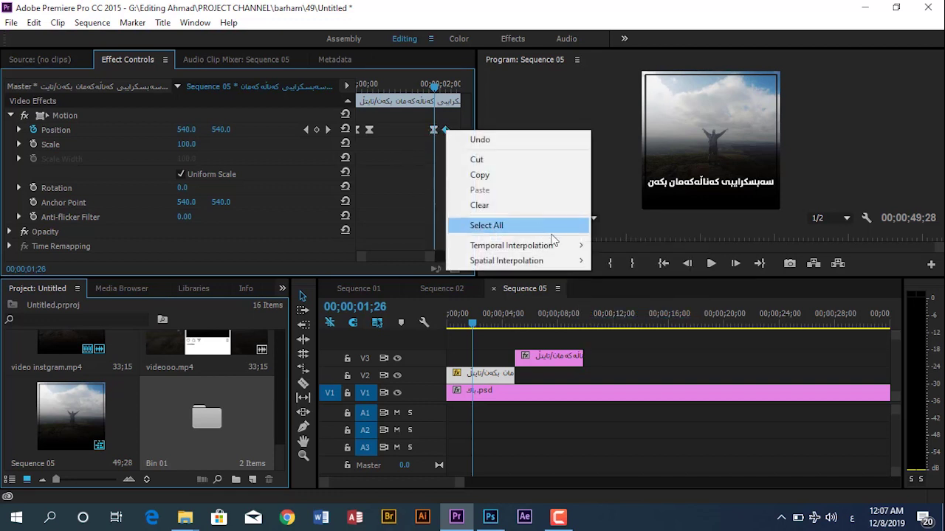
mouse_move(555, 245)
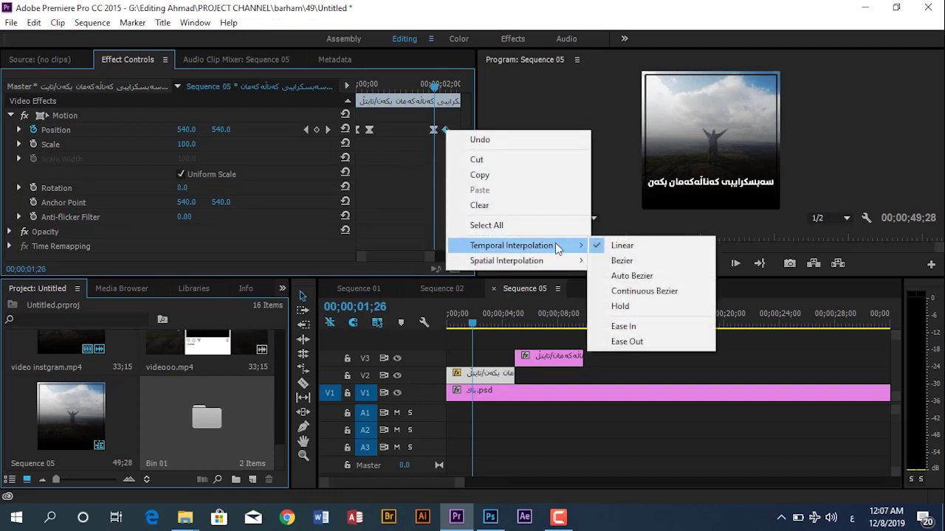
left_click(637, 341)
- Preview the eased animation and move the V2 title's two exit Position keyframes so the exit ends at about 00;00;02;10
key("Home")
key("space")
key("Home")
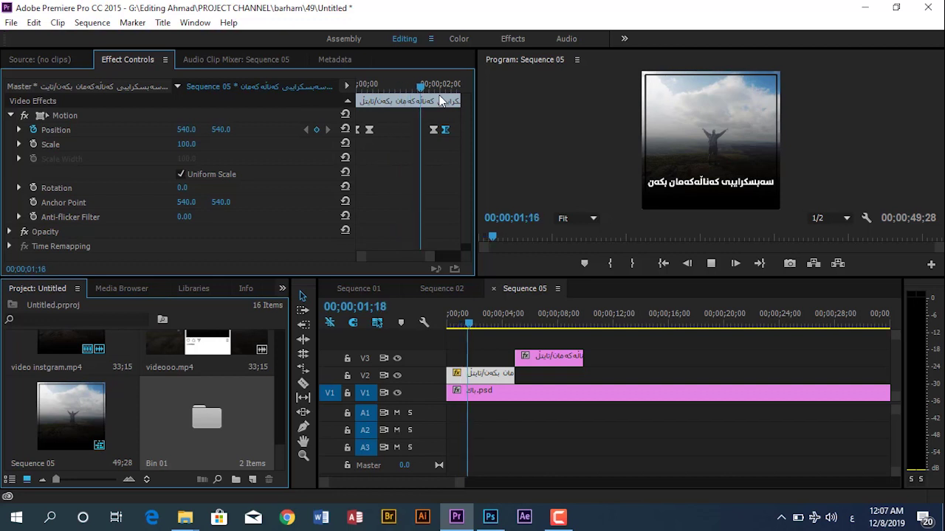
key("Home")
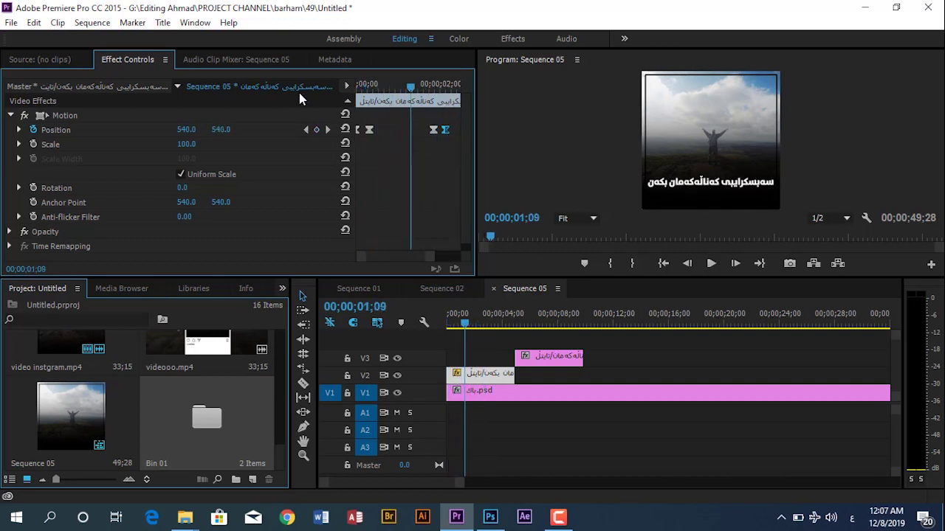
left_click_drag(425, 143, 454, 133)
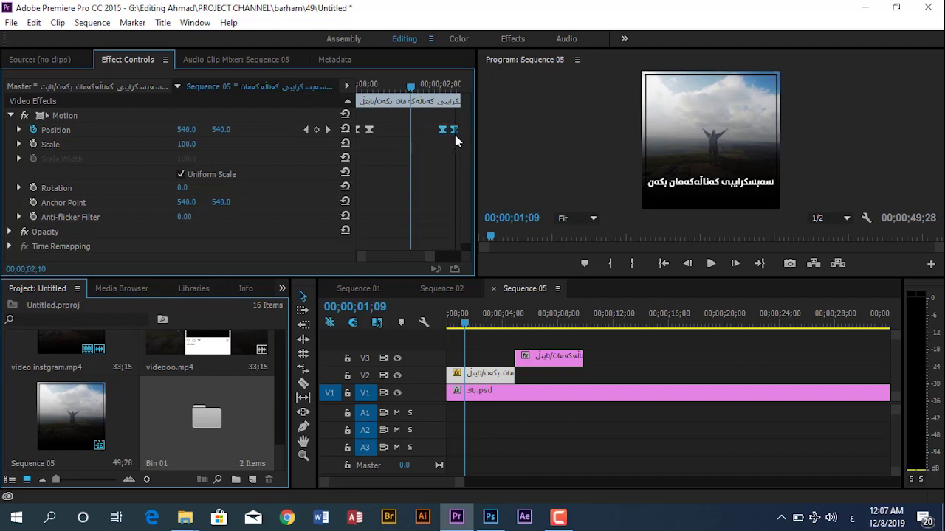
- Copy the V2 title's Motion effect with its keyframes and paste it onto the V3 title
left_click(60, 114)
right_click(59, 115)
left_click(91, 189)
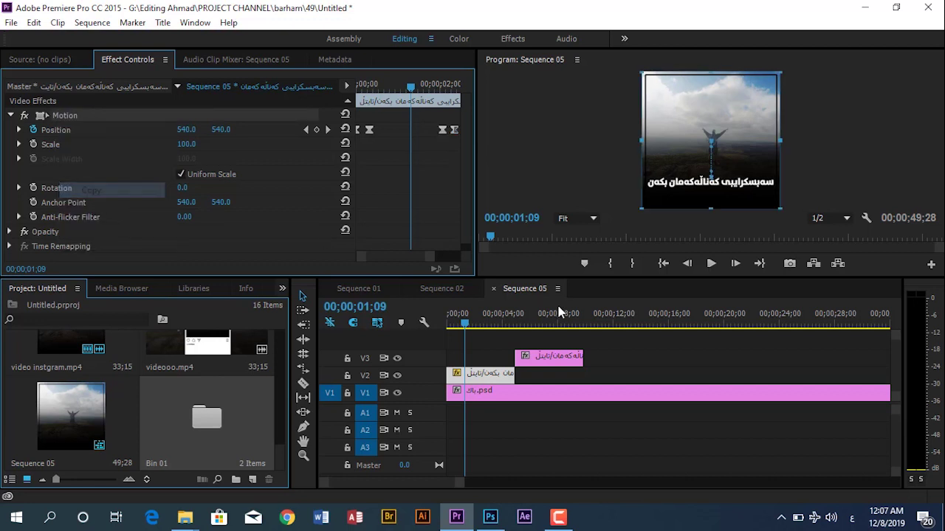
left_click(569, 339)
left_click(484, 375)
left_click(61, 116)
right_click(61, 116)
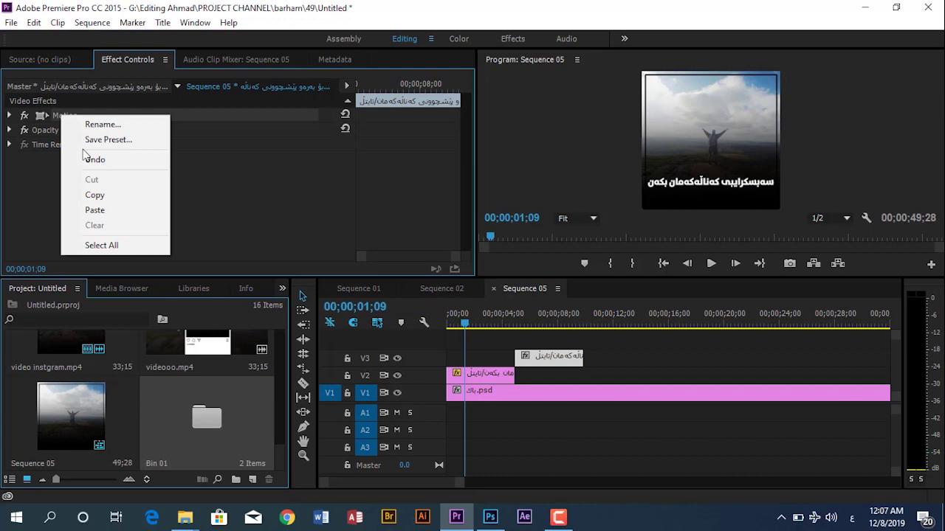
left_click(95, 210)
- Move the V3 title to the start of the sequence, directly above the V2 title
left_click_drag(551, 361, 473, 360)
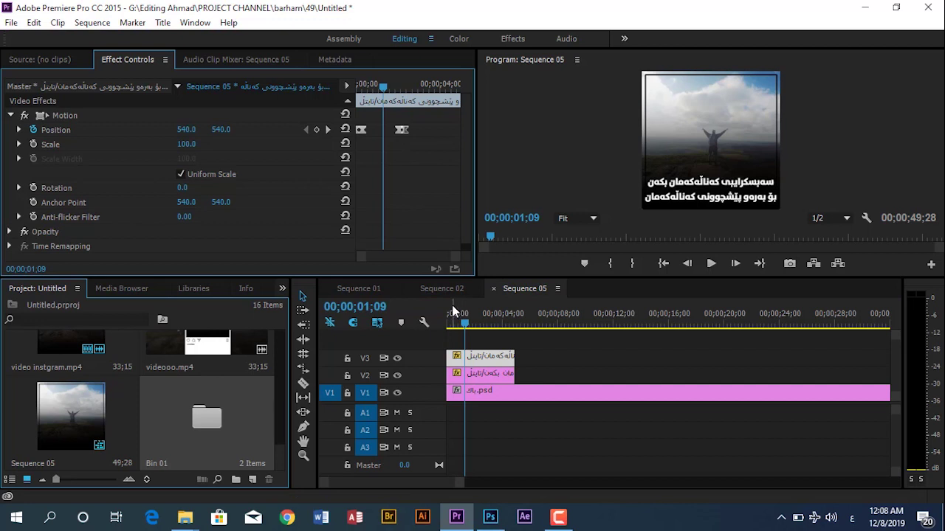
left_click(484, 373)
left_click(412, 166)
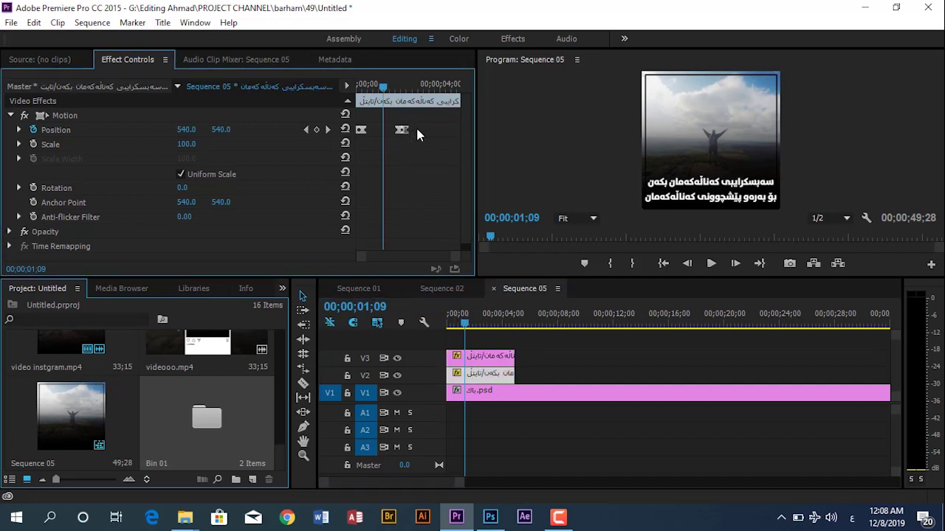
- Trim the end of the V2 title to 00;00;03;00 and shorten the V3 title to a duration of 00;00;02;16
left_click_drag(477, 316, 491, 322)
left_click_drag(507, 374, 487, 375)
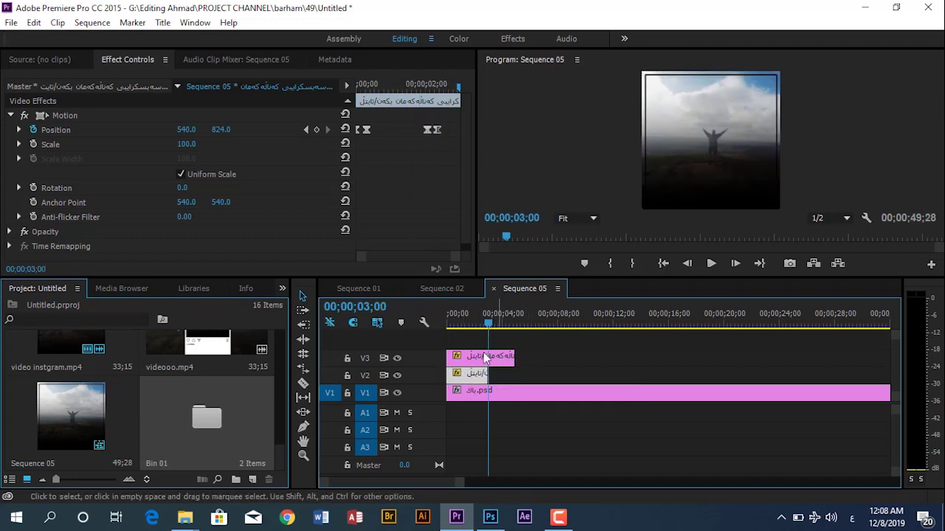
left_click_drag(499, 355, 456, 357)
- Delay the V3 title's two entrance Position keyframes so its text enters after the V2 title
left_click(470, 373)
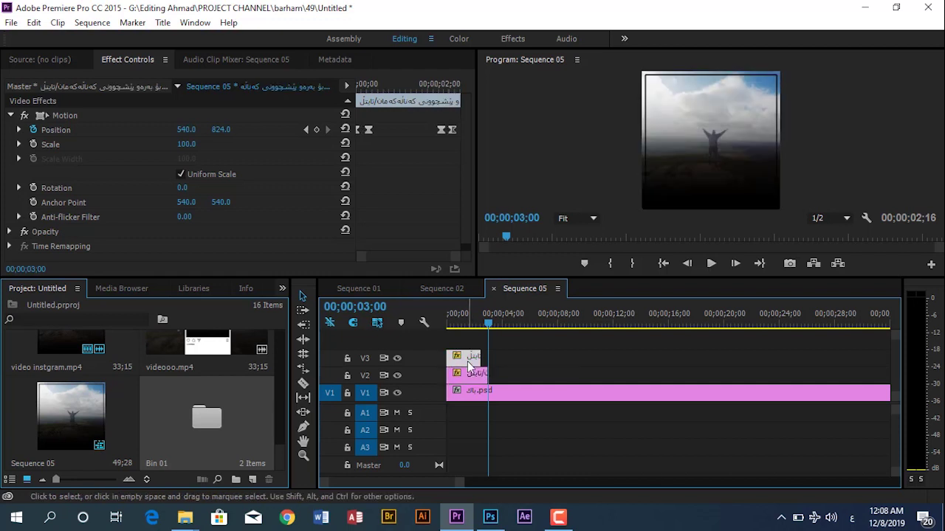
left_click(371, 152)
left_click_drag(371, 135, 388, 135)
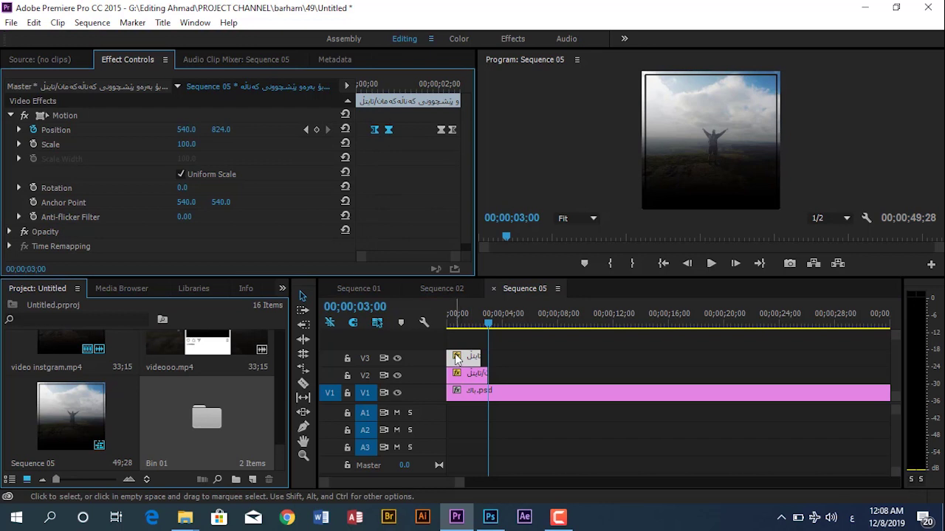
- Trim the start of the V3 title to 00;00;00;07 on the timeline
key("equal")
left_click(517, 348)
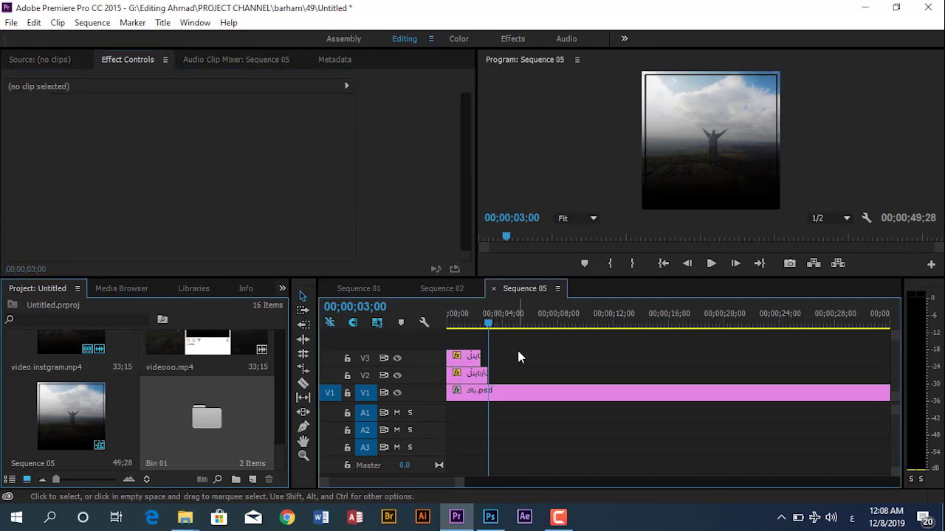
key("equal")
left_click(517, 351)
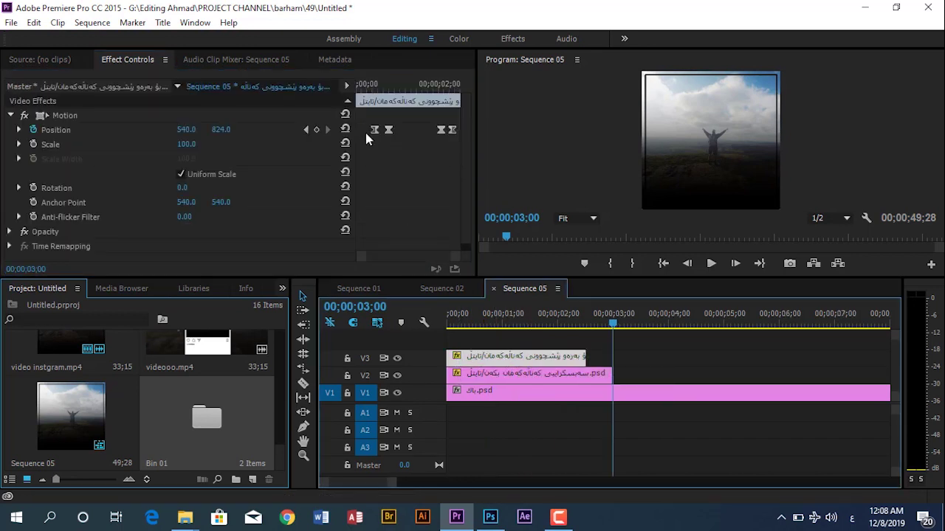
left_click(388, 129)
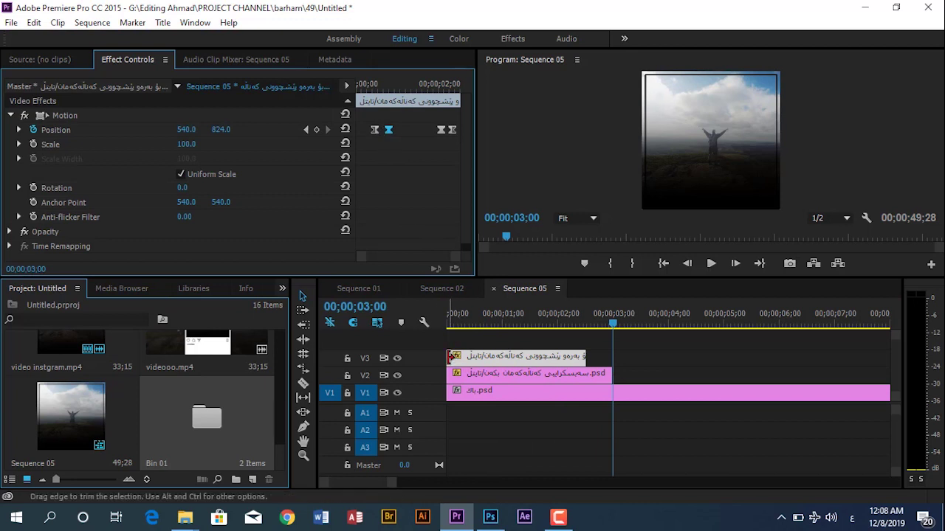
left_click_drag(466, 328, 411, 329)
key("Right")
key("Right")
key("Right")
key("Right")
key("Right")
key("Right")
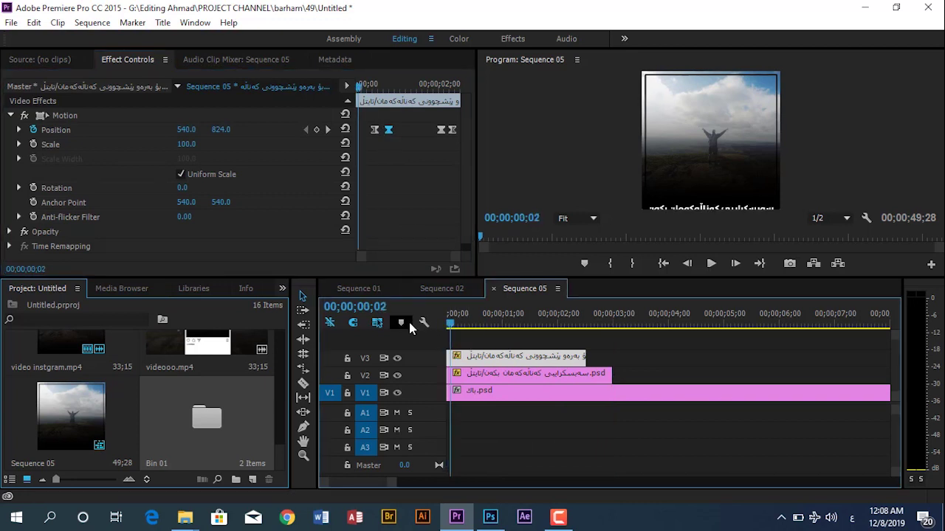
key("Right")
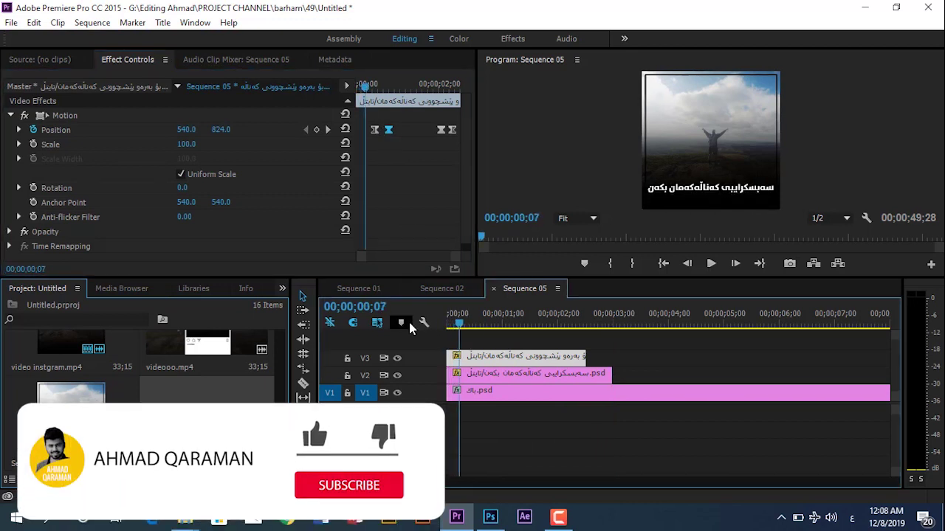
left_click_drag(448, 358, 459, 357)
- Move the V3 title's two entrance Position keyframes to the start of its trimmed clip and play both titles
left_click_drag(400, 137, 359, 133)
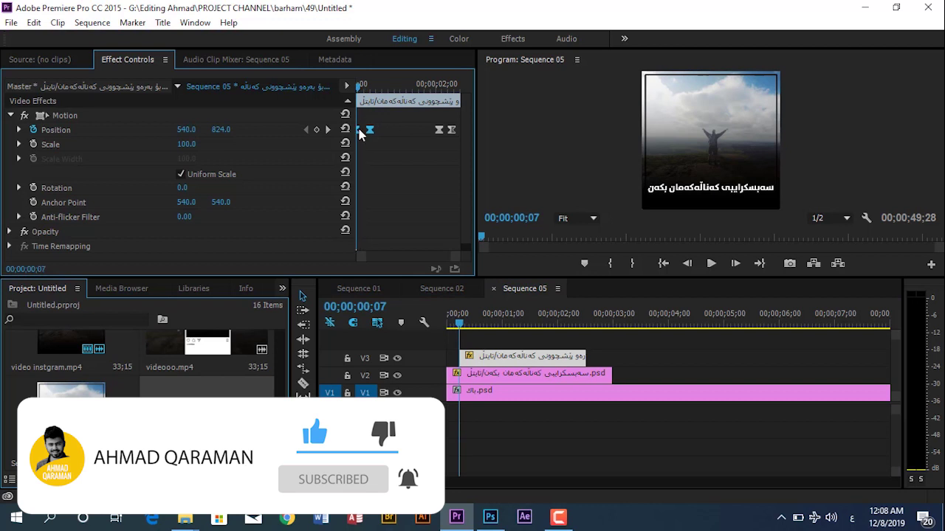
left_click(462, 330)
key("space")
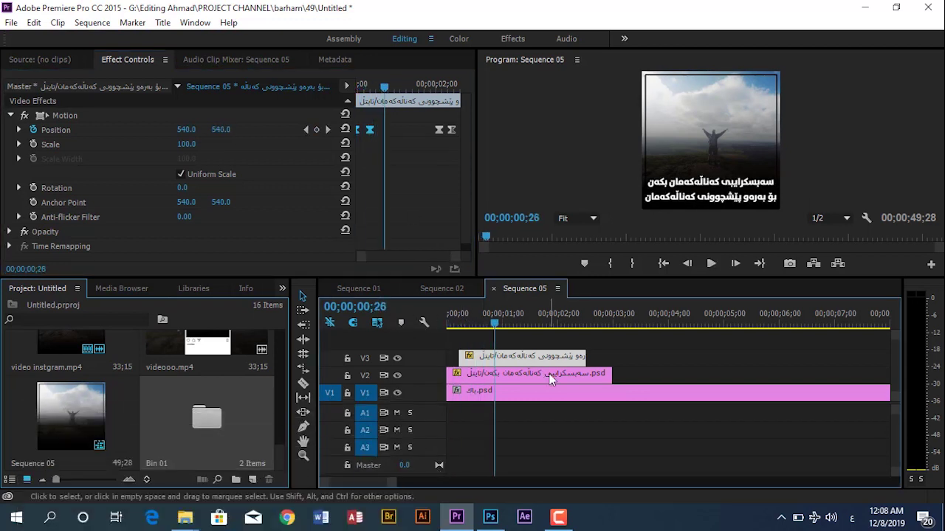
key("space")
key("space")
mouse_move(580, 324)
left_mouse_down()
mouse_move(509, 322)
mouse_move(571, 321)
left_mouse_up()
left_click(521, 316)
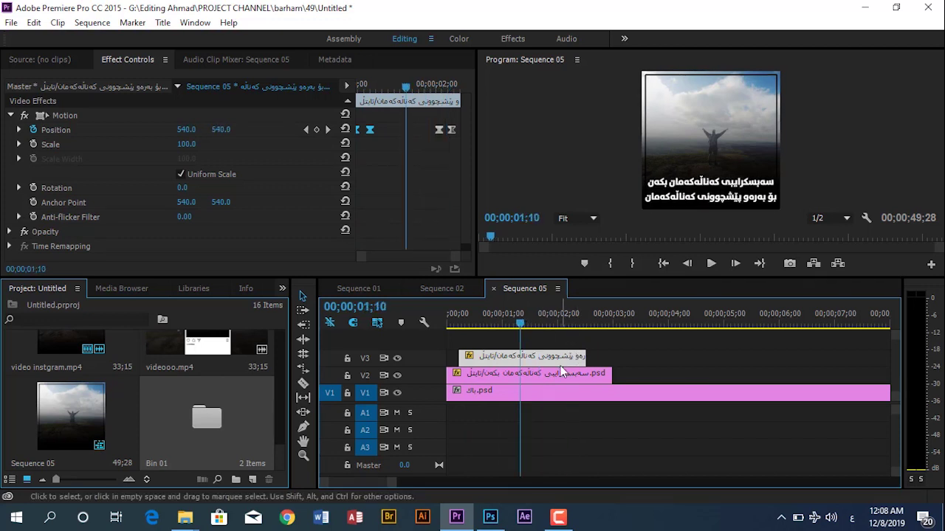
- Select the V2 title's two exit Position keyframes and trim the end of its clip to 00;00;02;23
left_click(572, 372)
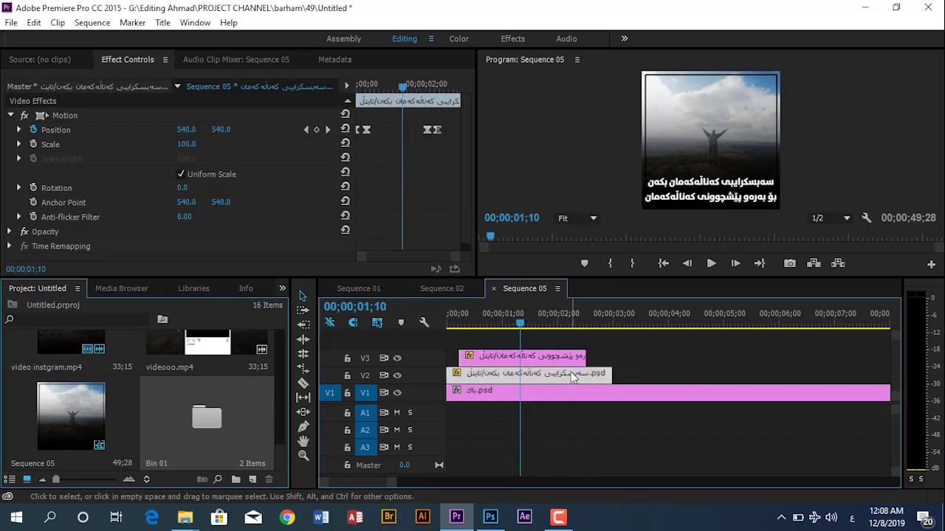
left_click_drag(417, 147, 447, 127)
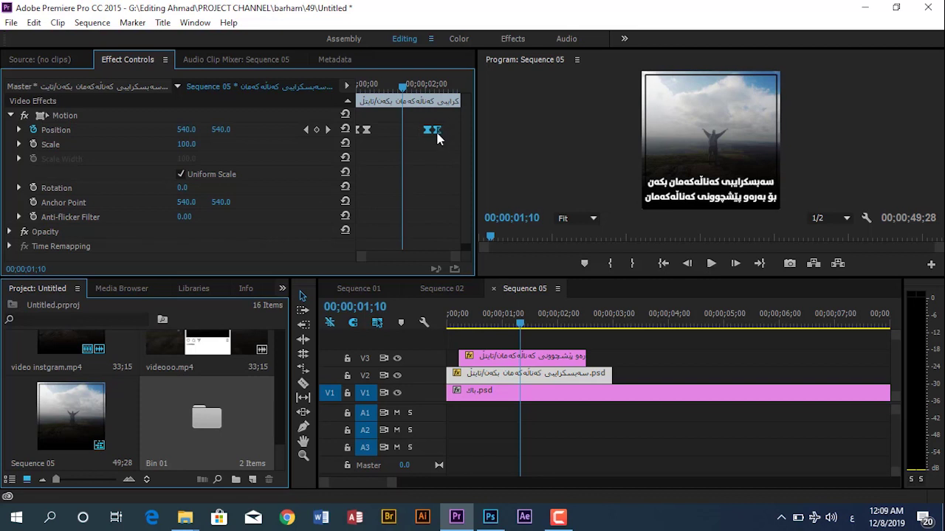
left_click_drag(578, 325, 595, 324)
left_click_drag(601, 376, 599, 377)
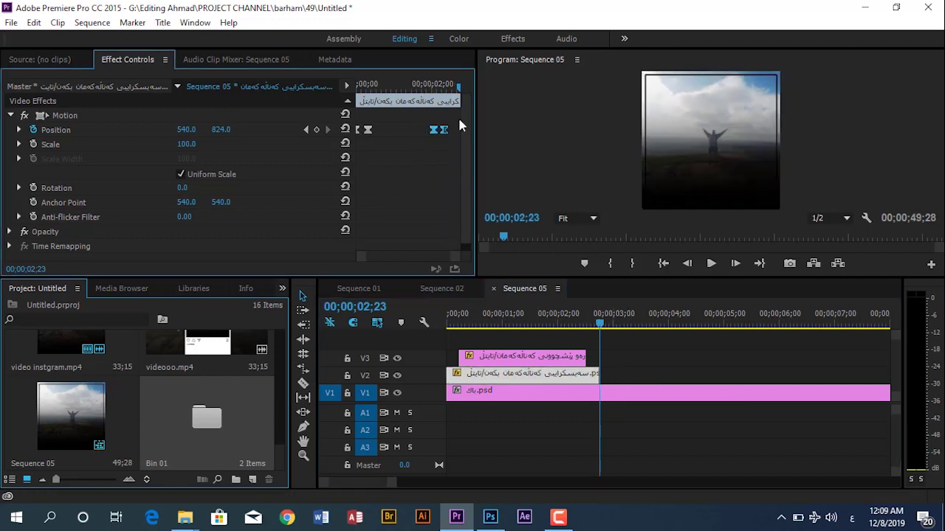
- Move the V2 title's two exit Position keyframes to the end of its trimmed clip and play the titles
left_click_drag(438, 134, 452, 136)
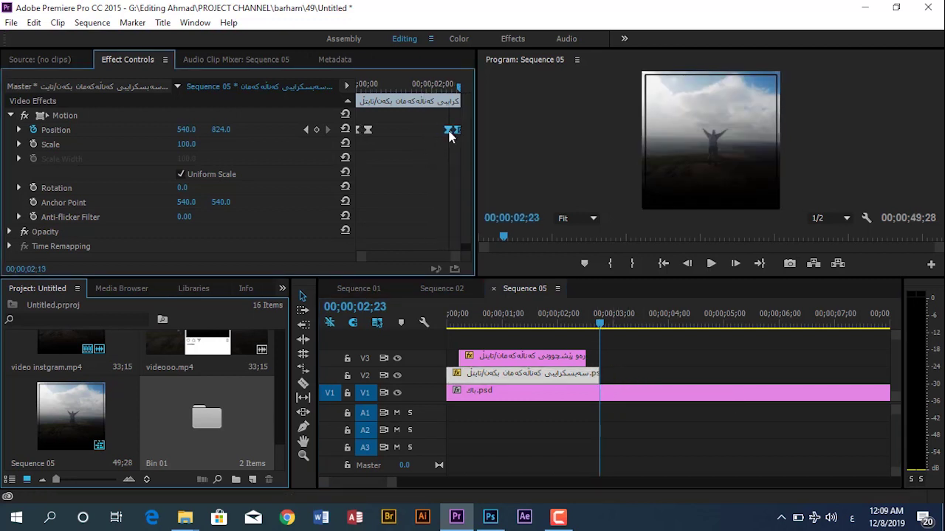
left_click(554, 308)
key("Home")
key("space")
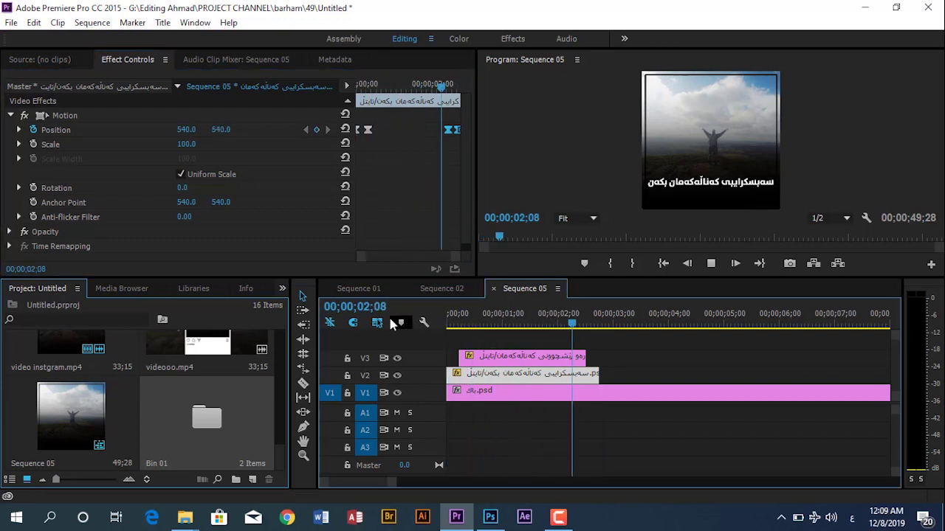
key("space")
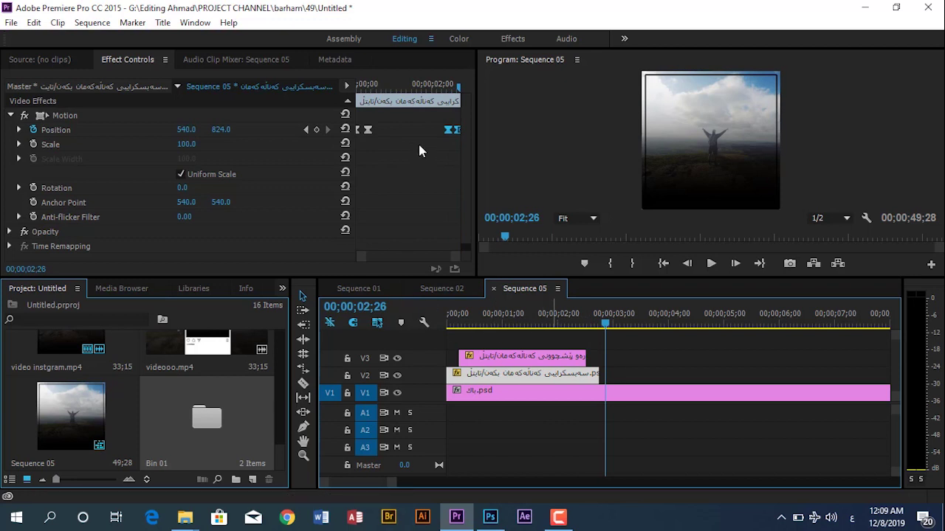
left_click(448, 131)
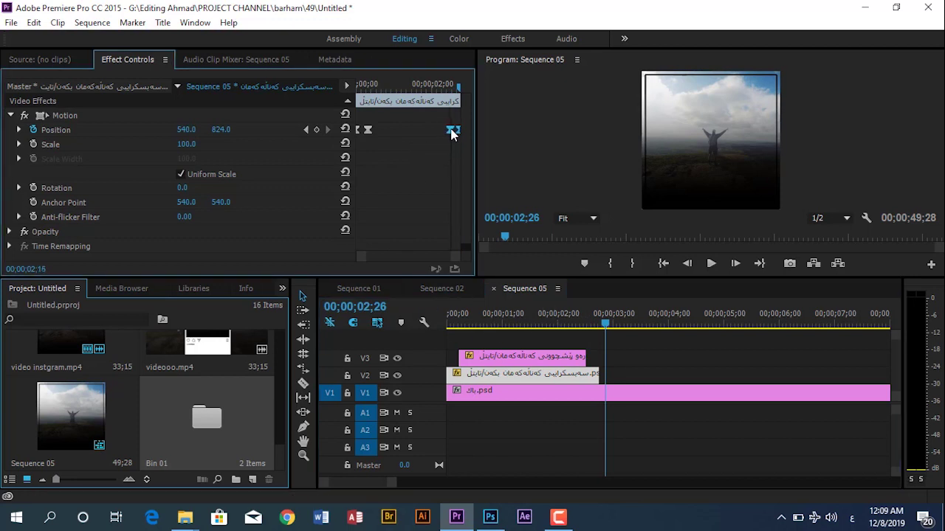
- Move the V3 title's two exit Position keyframes to the end of its clip and play both titles from the start
left_click(564, 358)
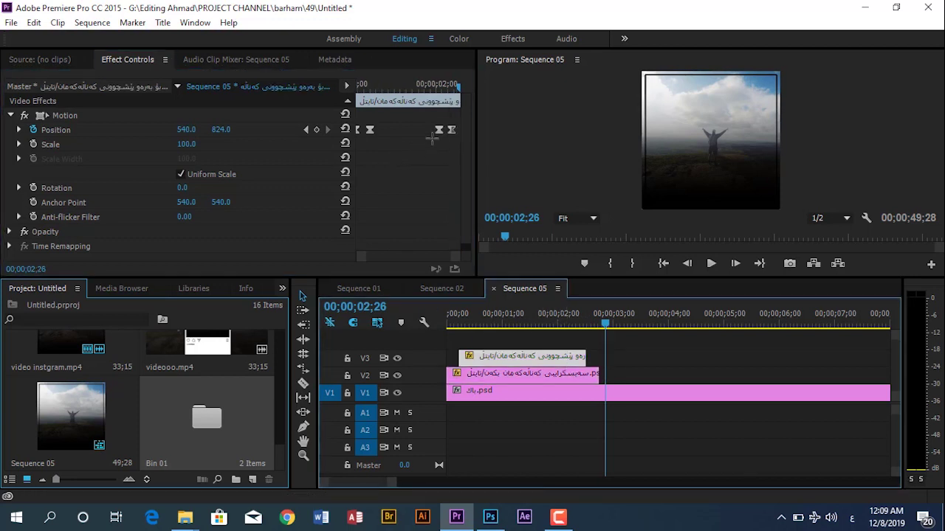
left_click(455, 133)
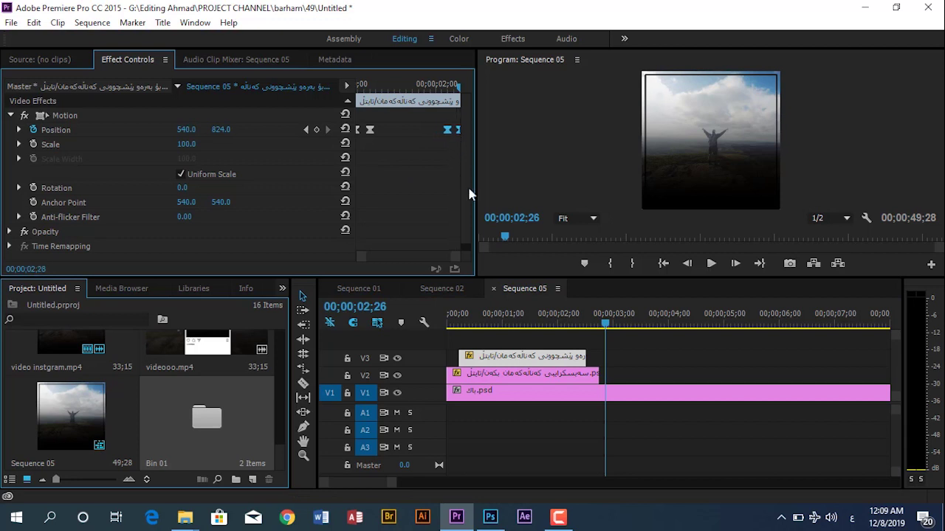
left_click(544, 334)
key("Home")
key("space")
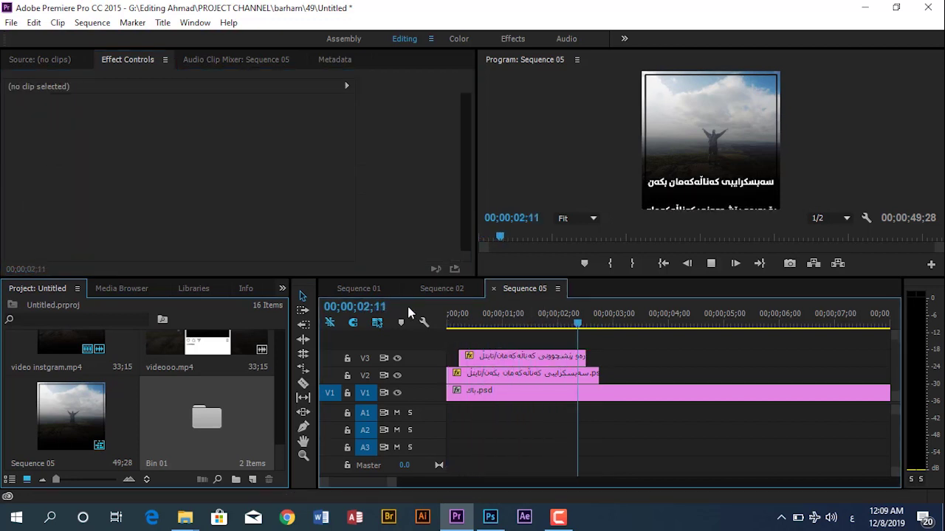
key("space")
- Duplicate both title clips on V2 and V3 from 00;00;02;27 and play the sequence from the start
left_click_drag(623, 380, 528, 358)
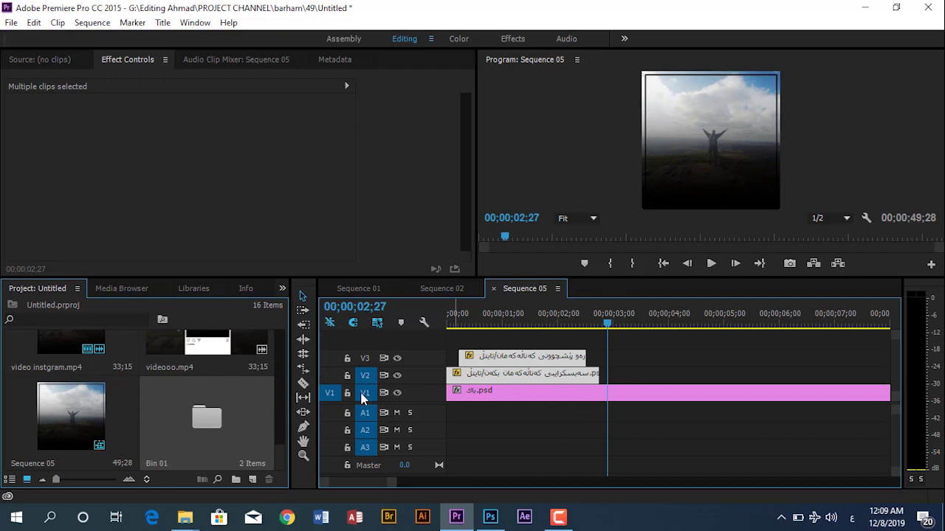
left_click(330, 375)
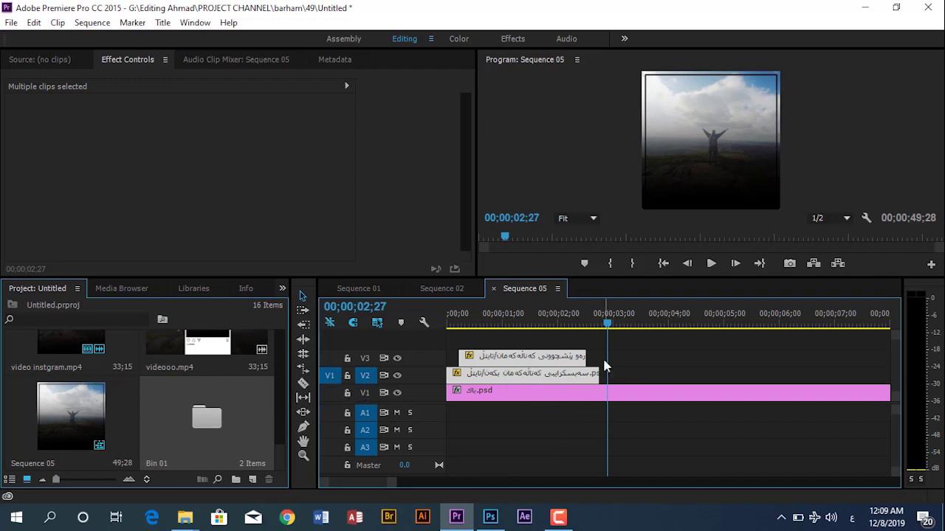
key("ctrl+v")
key("Home")
key("space")
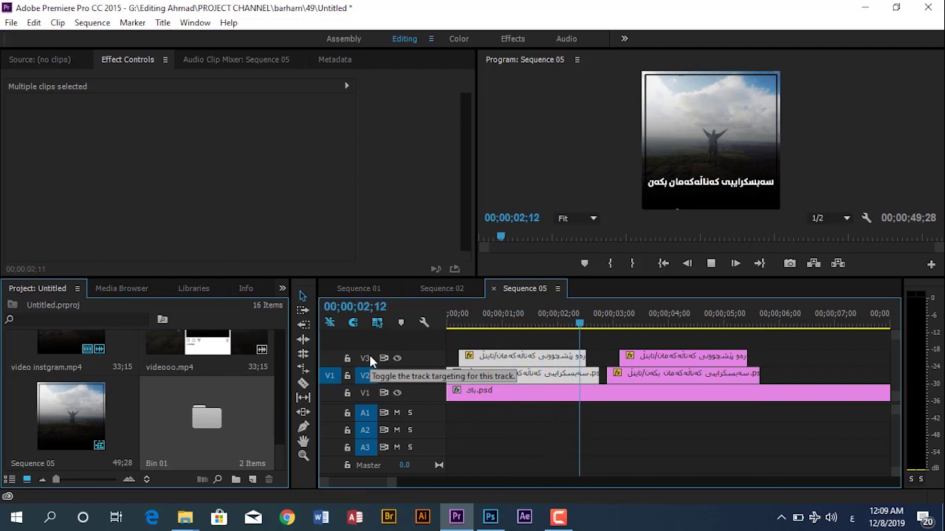
key("space")
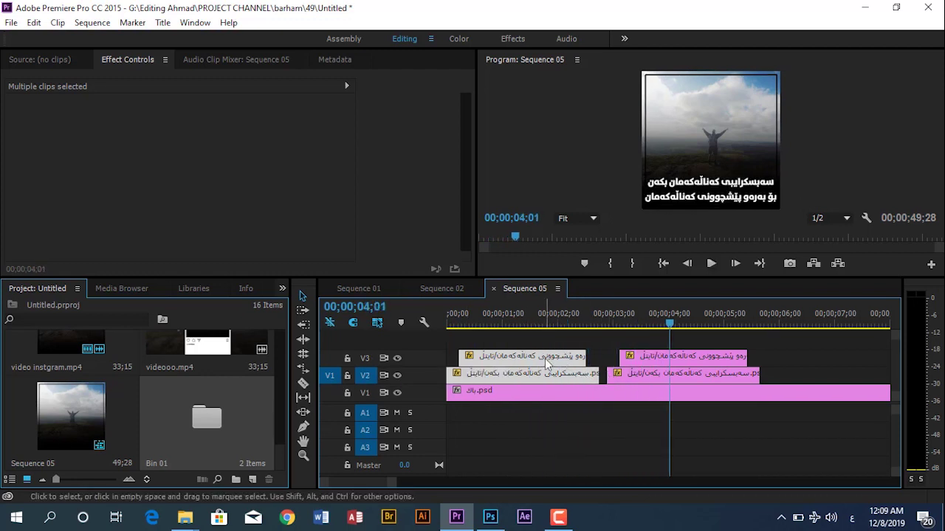
- Copy the Motion effect of the first V2 title and collapse its settings
left_click(605, 347)
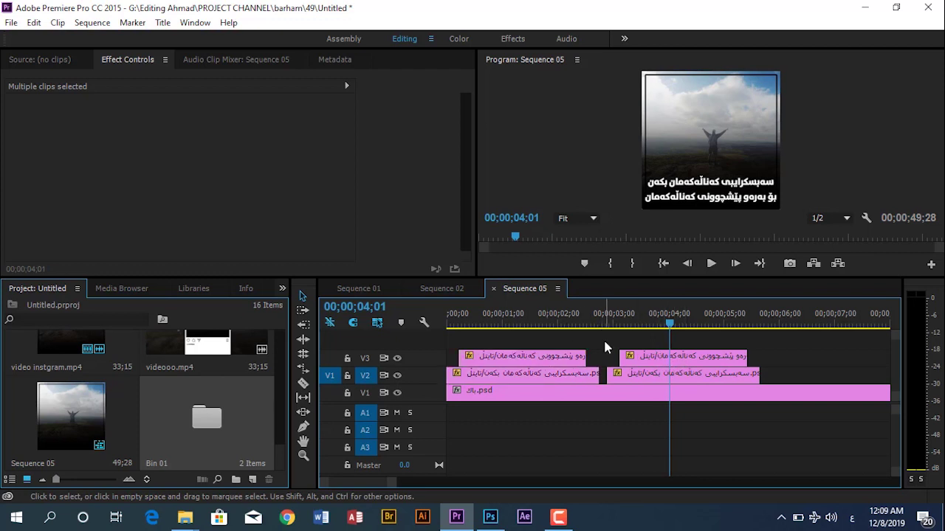
left_click(573, 373)
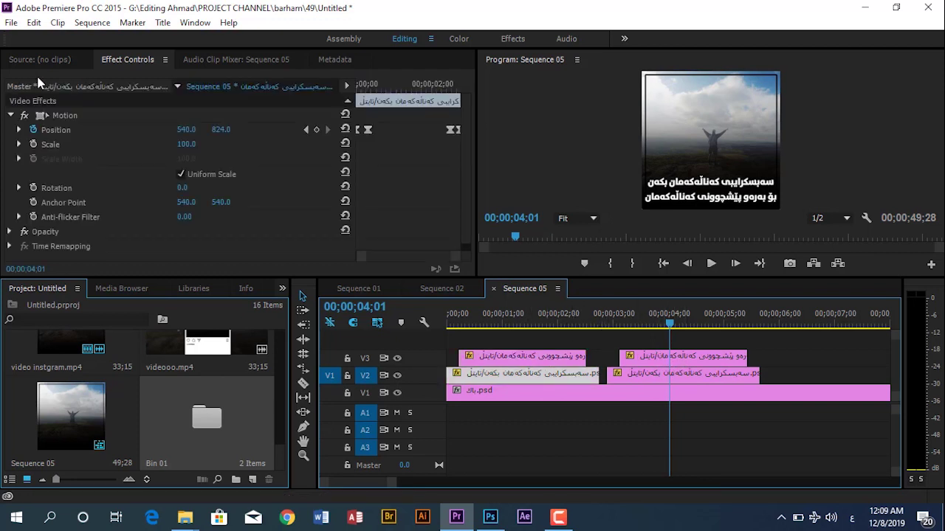
right_click(49, 118)
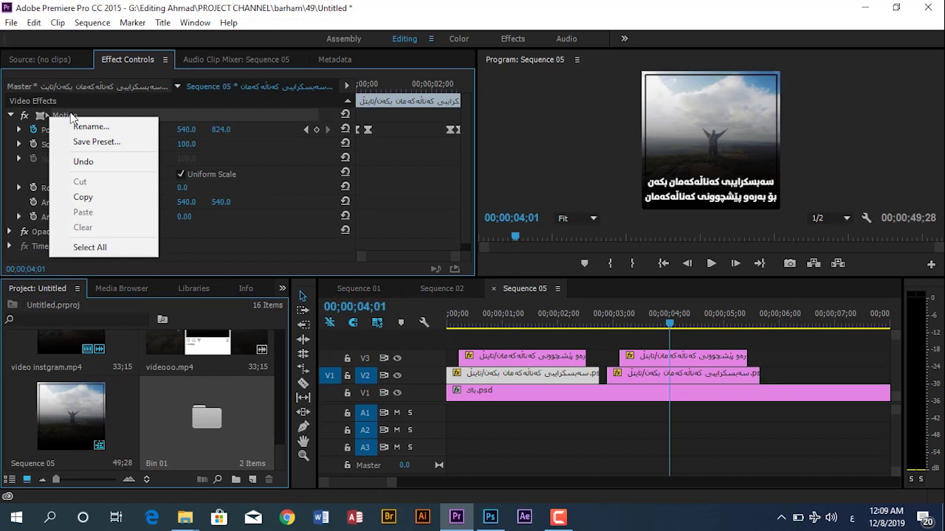
left_click(96, 197)
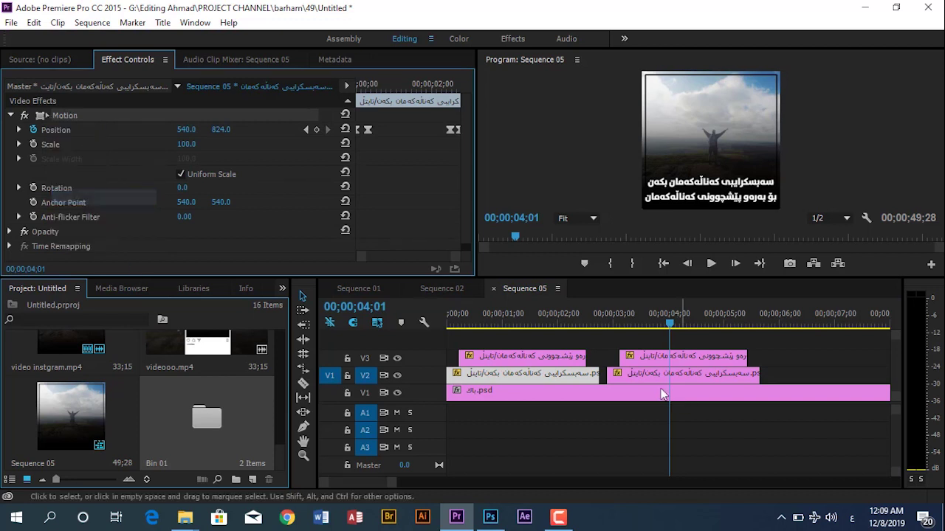
left_click(10, 116)
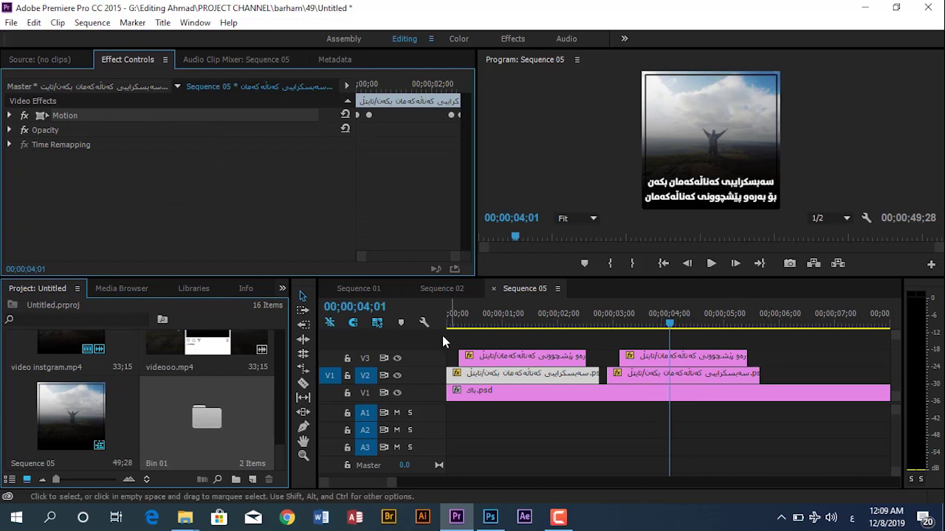
- Move all four title clips up one track to V3 and V4
left_click_drag(477, 342, 683, 351)
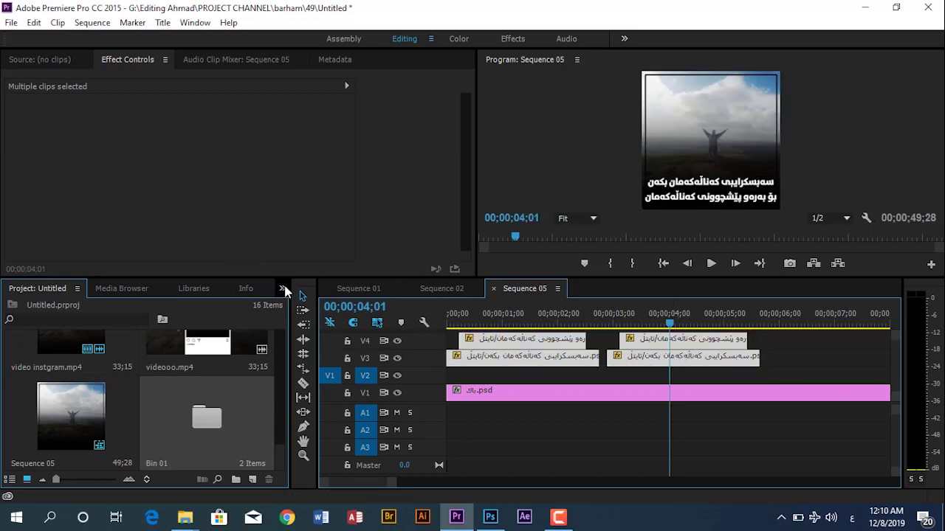
- Import the Epic Motivation Background MP3 and the GREEN SCREEN HEAVY SNOW video into Bin 01
double_click(222, 413)
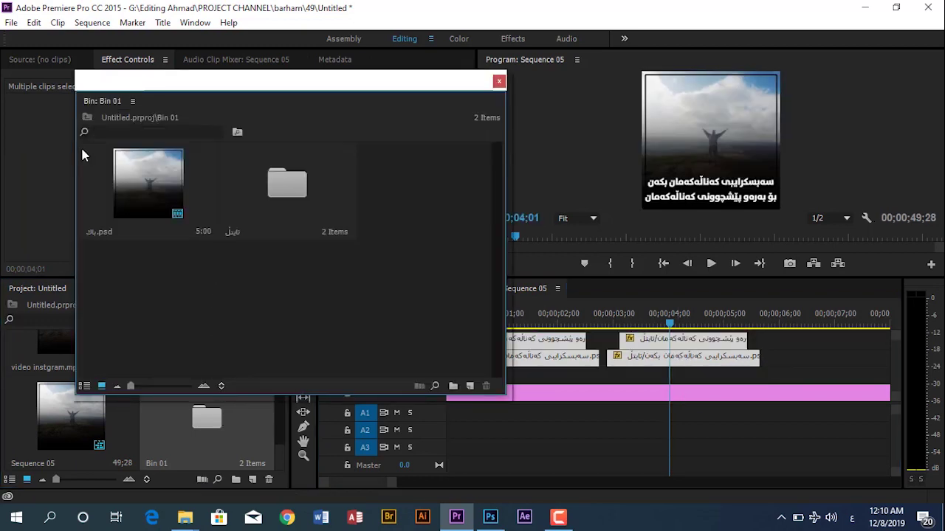
double_click(82, 155)
left_click(59, 144)
double_click(168, 147)
left_click(189, 140)
left_click(189, 126, "ctrl")
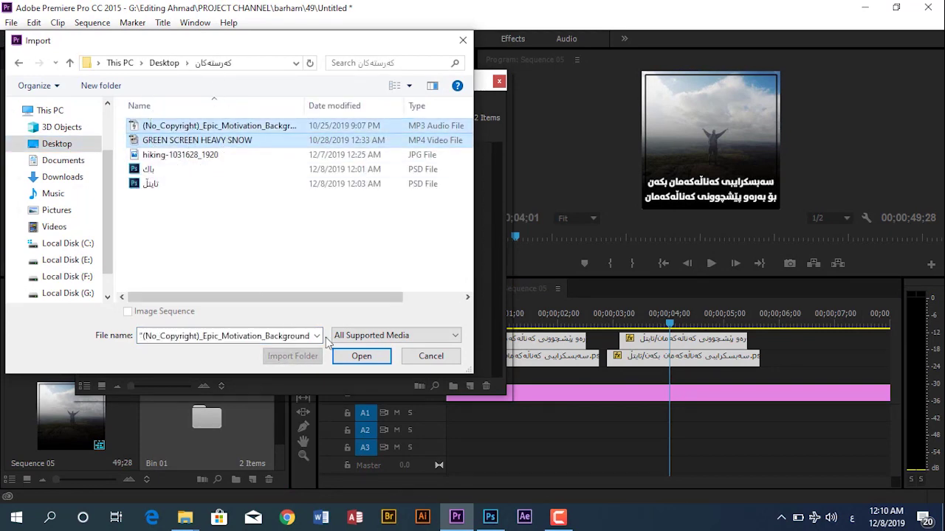
left_click(351, 355)
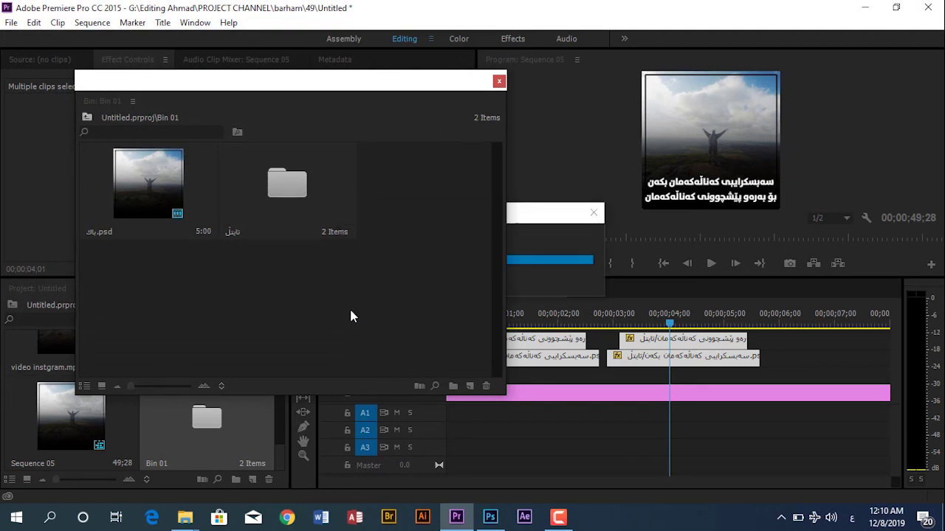
left_click_drag(398, 212, 449, 417)
left_click_drag(167, 299, 764, 448)
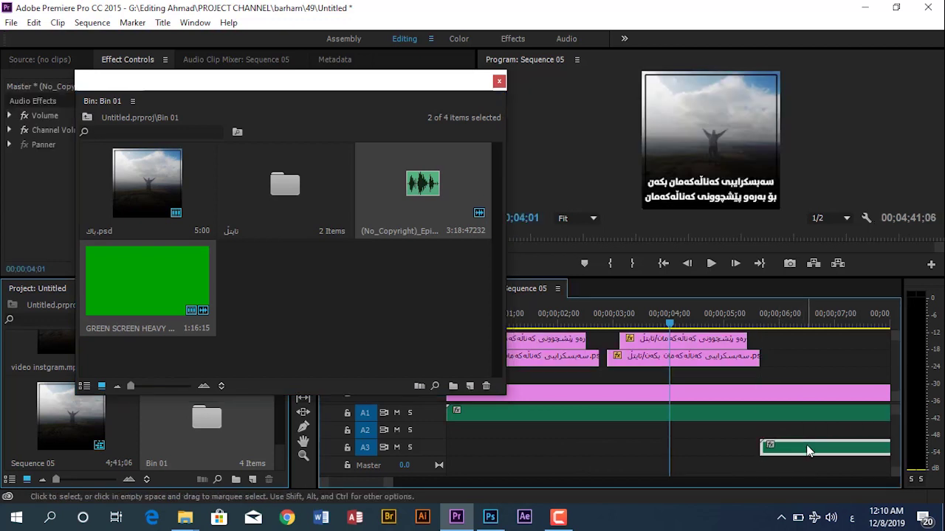
key("Delete")
left_click(296, 294)
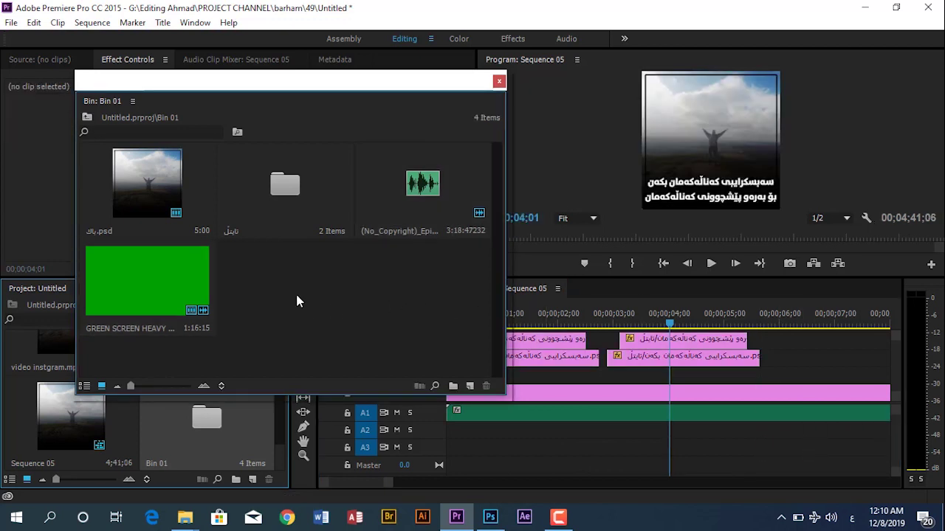
key("minus")
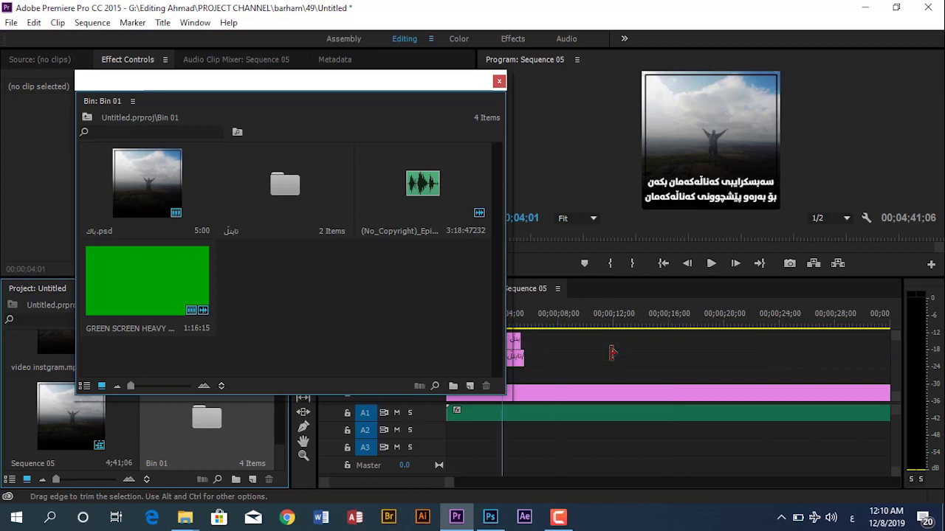
key("ctrl+z")
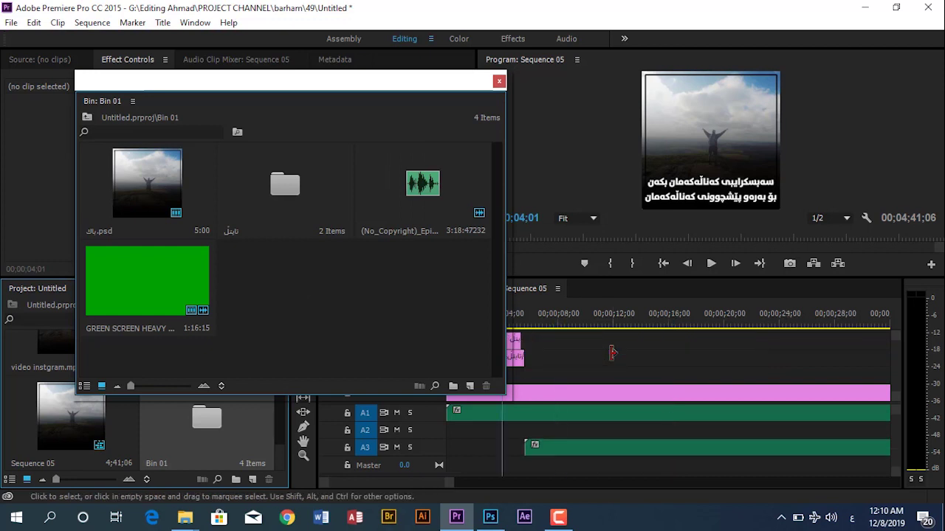
key("ctrl+shift+z")
key("ctrl+shift+z")
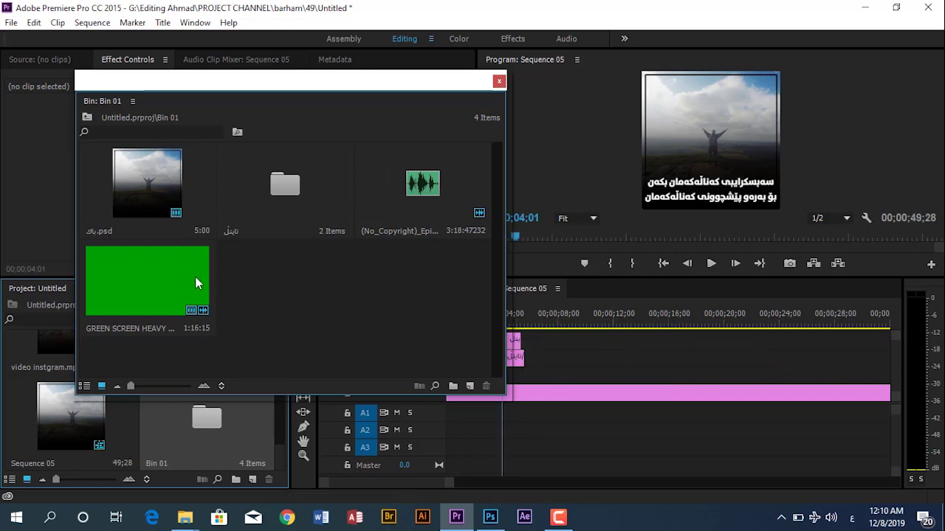
- Place the Epic Motivation music at the start of A1 and the GREEN SCREEN HEAVY SNOW clip on V3 after the titles
left_click_drag(381, 235, 440, 425)
left_click_drag(163, 257, 671, 365)
- Unlink the GREEN SCREEN HEAVY SNOW clip and delete its audio from A2
right_click(672, 365)
left_click(745, 213)
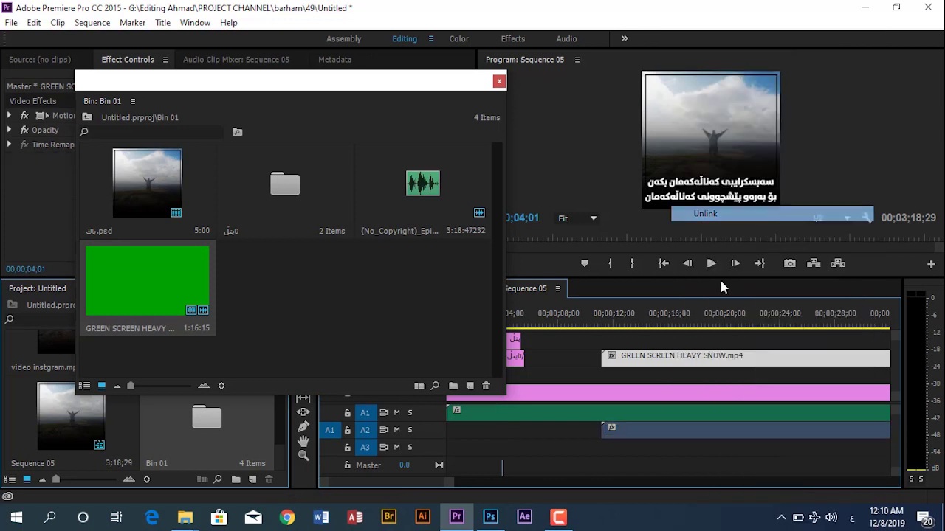
left_click(688, 426)
key("Delete")
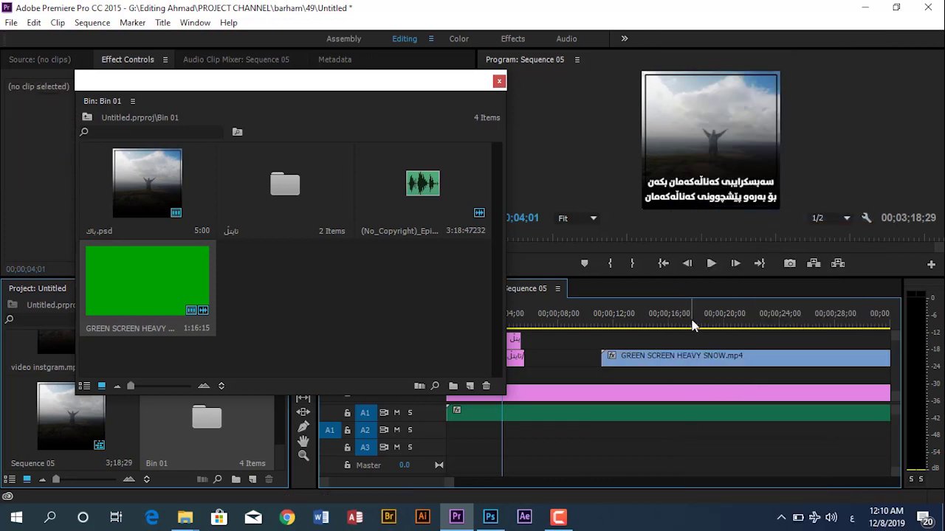
- Move the snow clip to the start of V2 beneath the titles, close the bin window and preview the overlay
left_click_drag(669, 357, 614, 372)
left_click_drag(547, 373, 624, 373)
left_click_drag(639, 325, 679, 323)
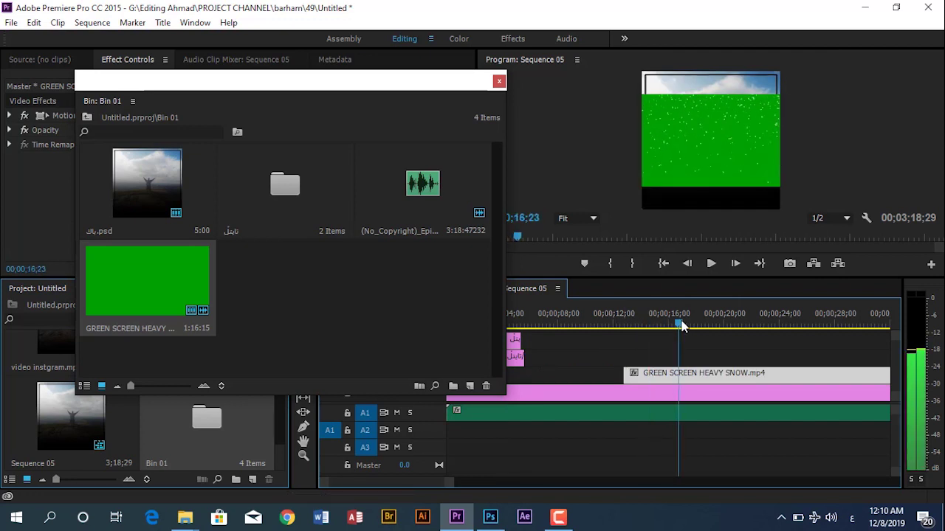
left_click(498, 81)
left_click_drag(681, 378, 503, 373)
left_click_drag(453, 322, 461, 322)
left_click(543, 317)
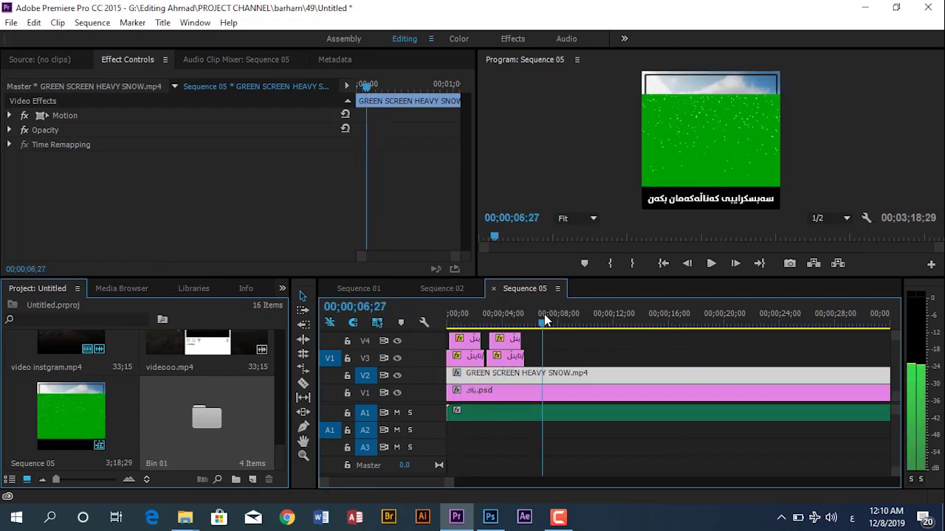
- Search the effects for "ultra" after switching the keyboard to English
left_click(282, 290)
left_click(306, 342)
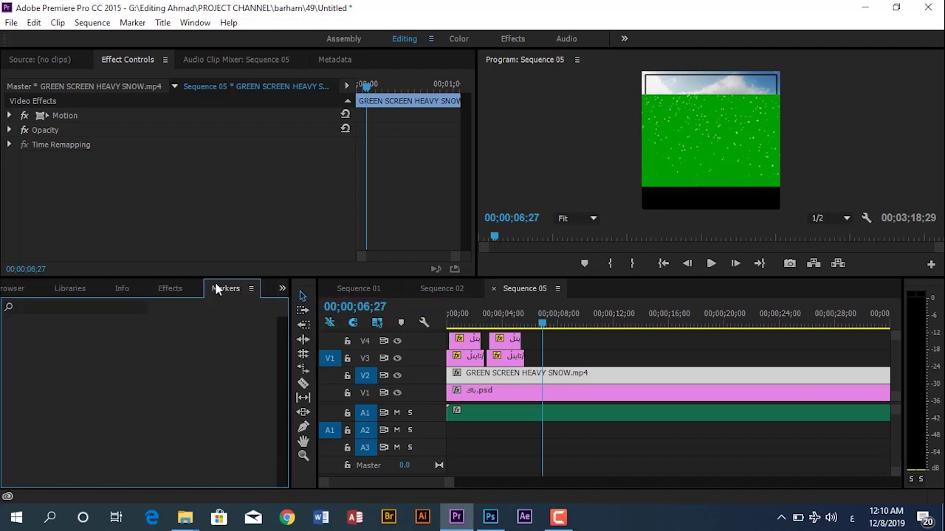
left_click(170, 289)
left_click(95, 306)
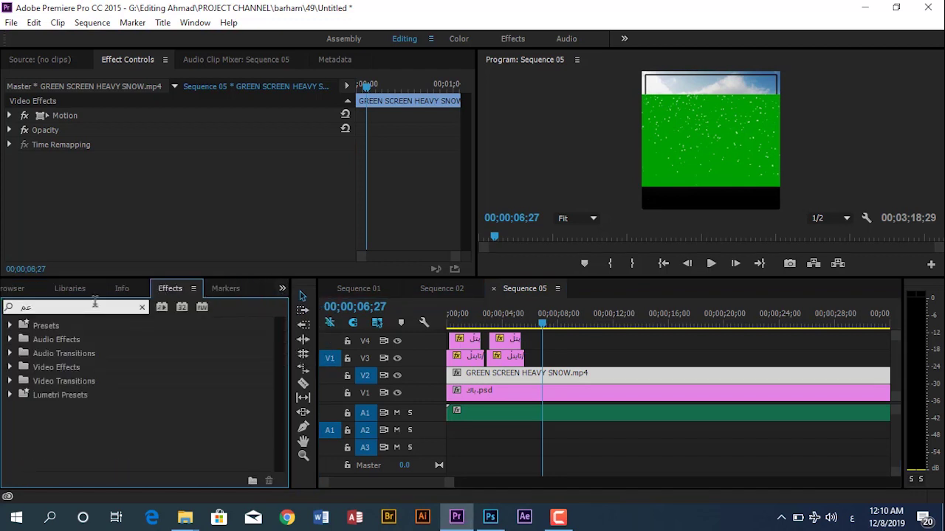
key("alt+shift")
type("b")
key("BackSpace")
type("u")
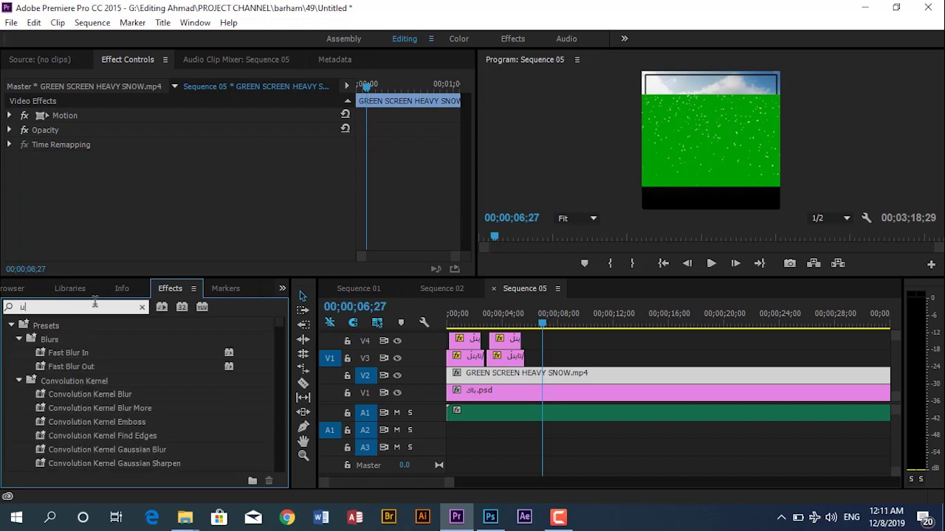
type("ltra")
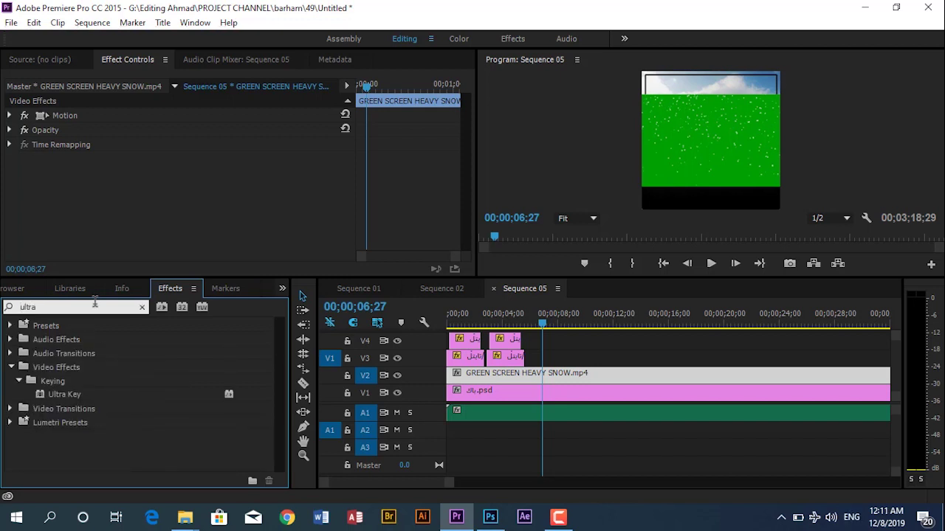
- Apply the Ultra Key effect to the GREEN SCREEN HEAVY SNOW clip and sample its green background as the Key Color
left_click_drag(68, 392, 526, 375)
left_click(200, 217)
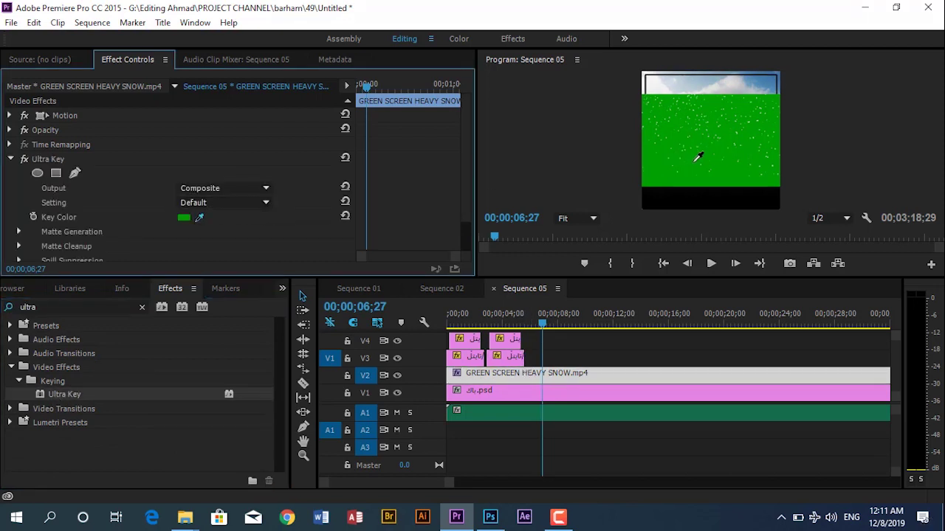
left_click(697, 161)
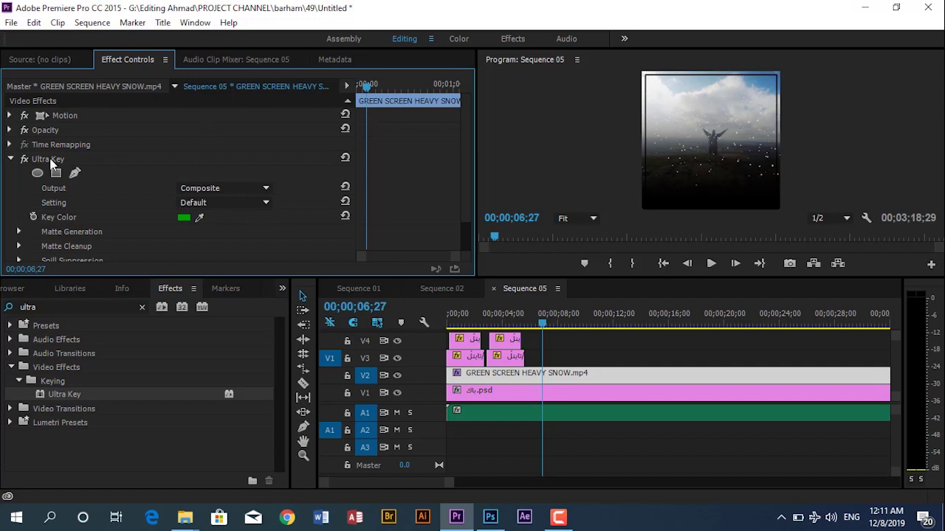
- Search the effects for "crop" and apply the Crop effect to the GREEN SCREEN HEAVY SNOW clip
left_click(79, 305)
key("BackSpace")
key("BackSpace")
key("BackSpace")
key("BackSpace")
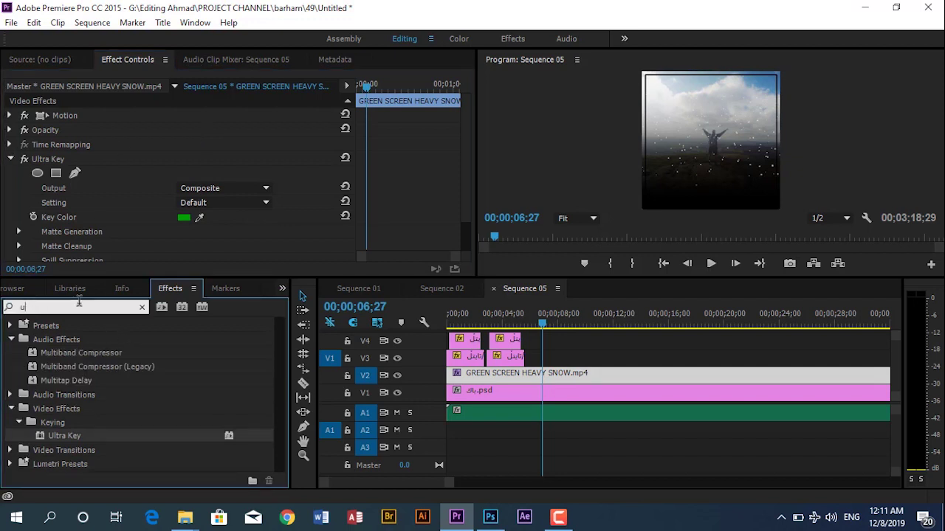
type("crop")
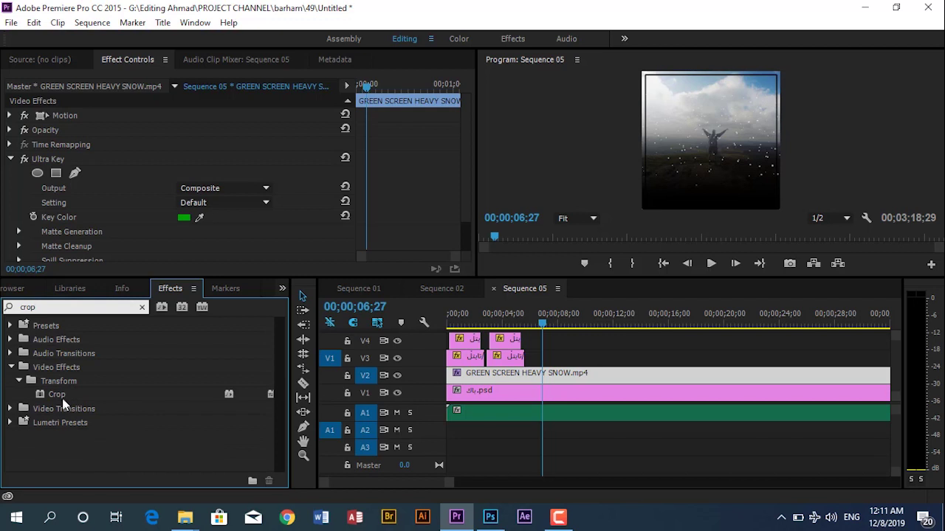
left_click_drag(62, 396, 344, 185)
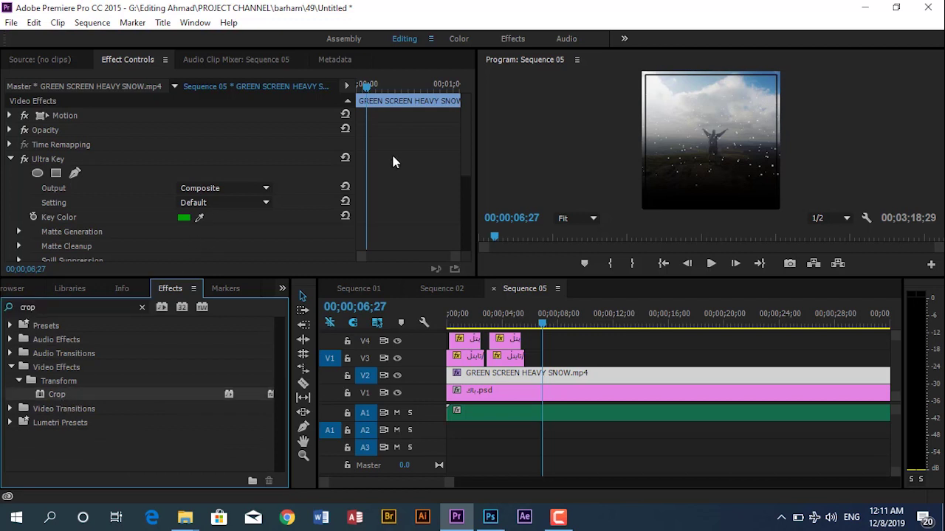
- Set the snow clip's Crop to Left 12% with an Edge Feather of 20 and check the softened edge full screen
left_click_drag(472, 155, 466, 181)
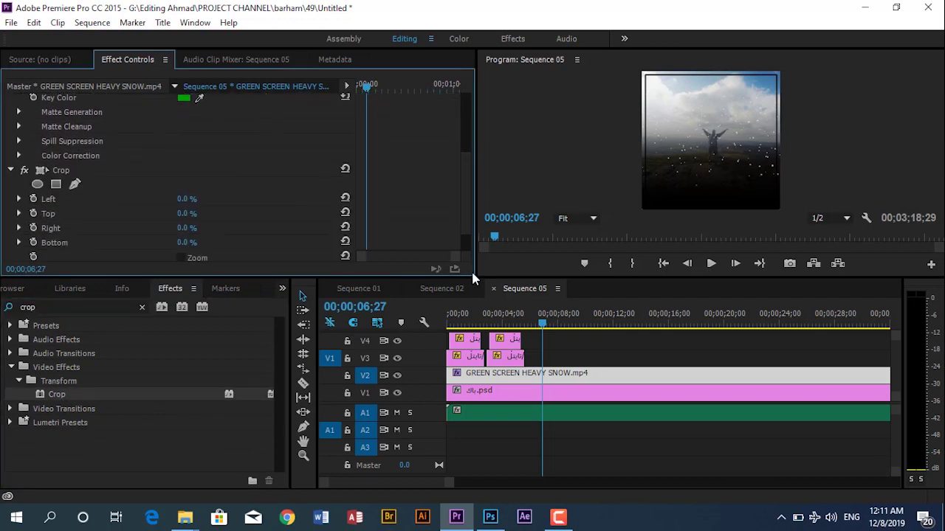
left_click_drag(473, 277, 474, 392)
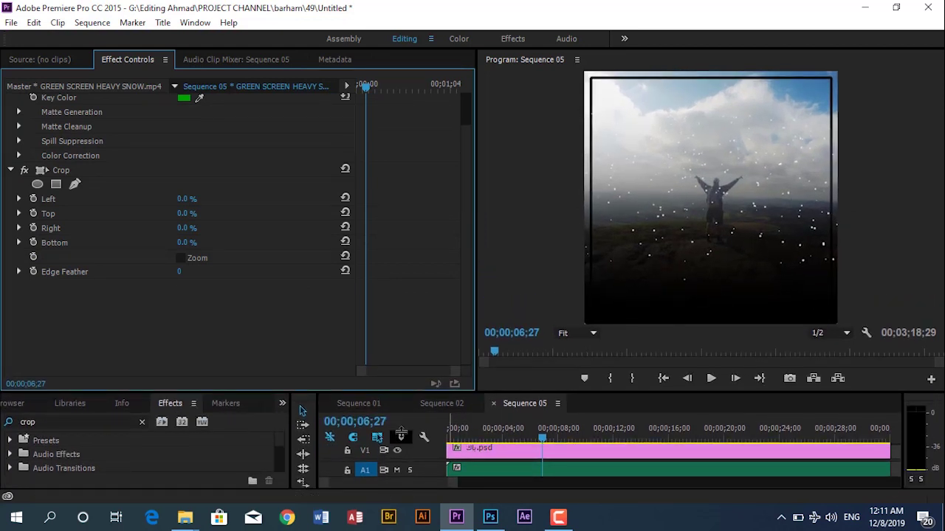
left_click_drag(182, 199, 187, 199)
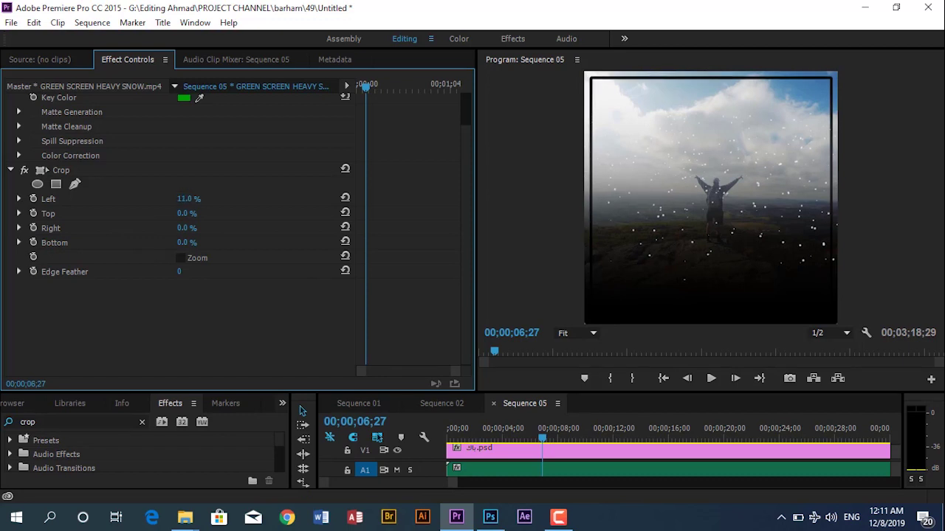
left_click_drag(187, 199, 183, 198)
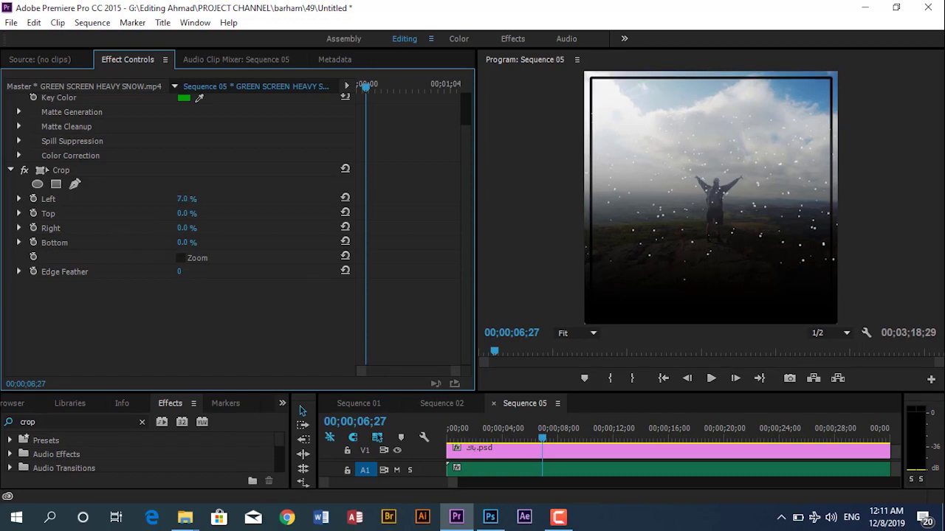
left_click(182, 273)
type("20")
key("Return")
left_click_drag(184, 206, 192, 205)
left_click(193, 195)
key("ctrl+grave")
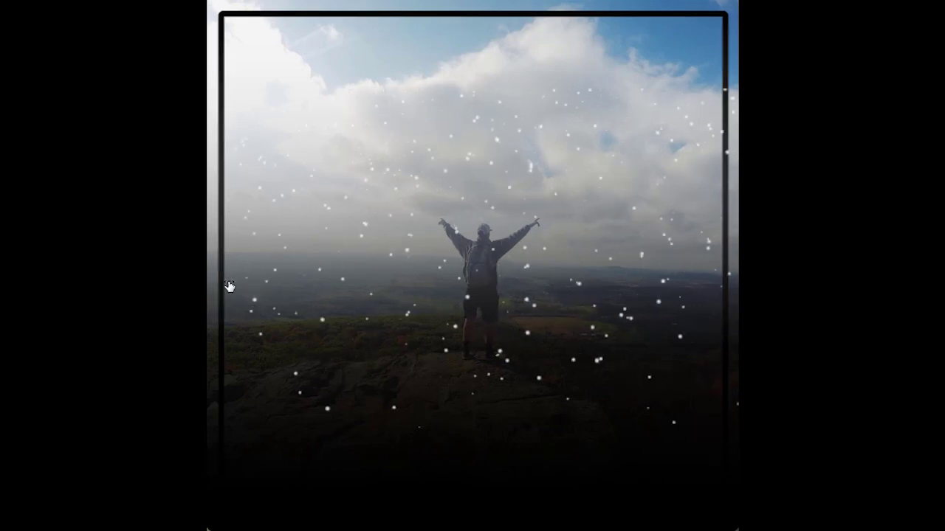
key("ctrl+grave")
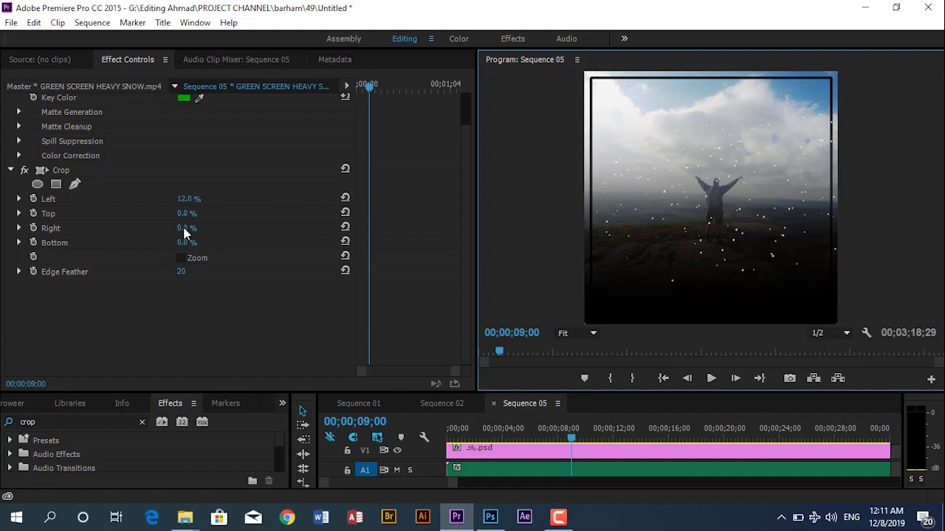
- Set the snow clip's Crop Right value to 12% and check the frame full screen
left_click(186, 228)
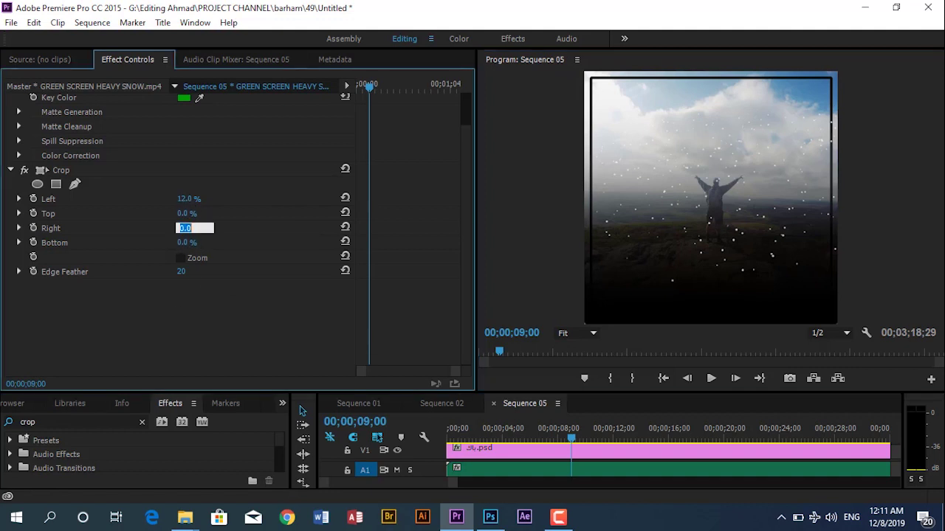
key("Return")
key("ctrl+grave")
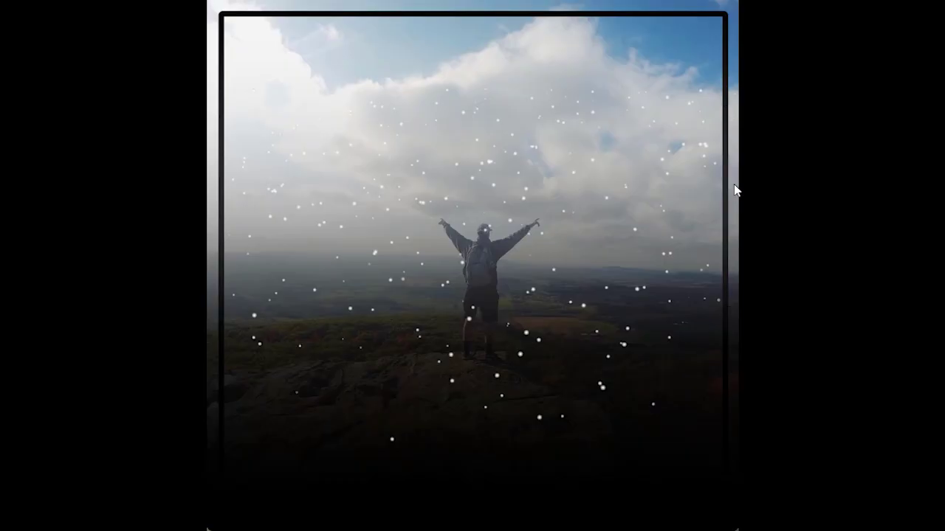
key("ctrl+grave")
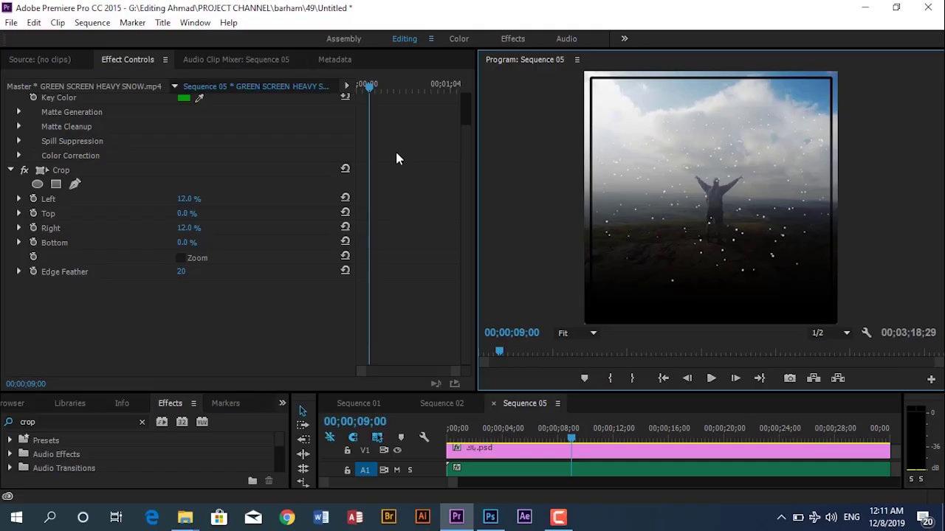
- Raise the snow clip by setting its Motion Position to 540, 419 and preview the snowfall
scroll(468, 158, "up", 5)
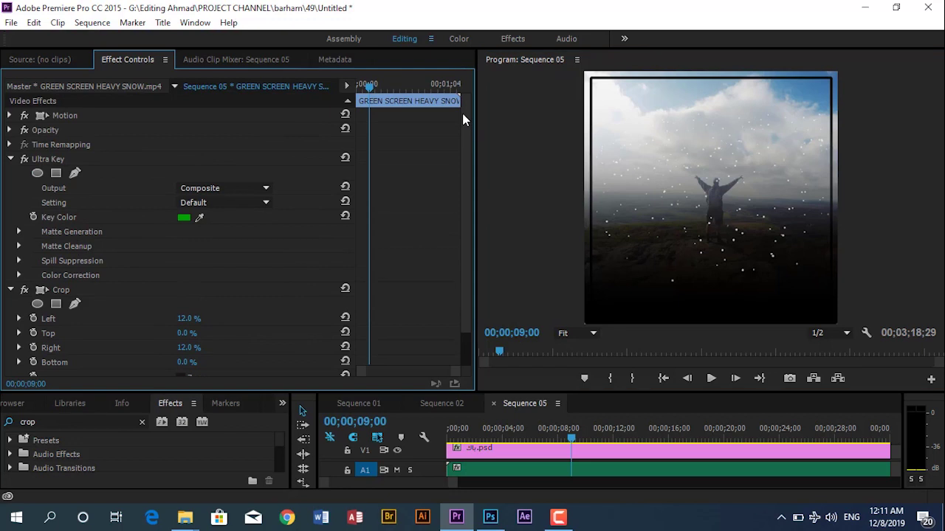
left_click(9, 116)
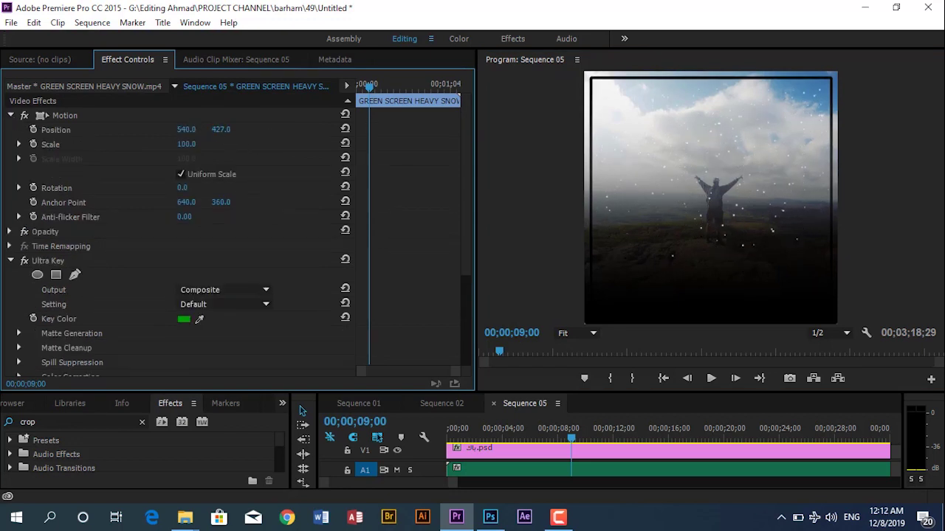
key("space")
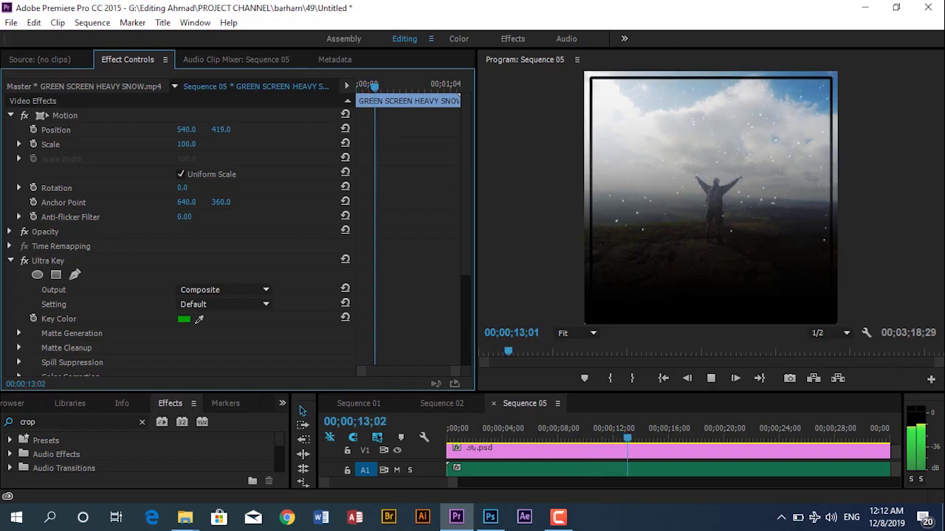
key("space")
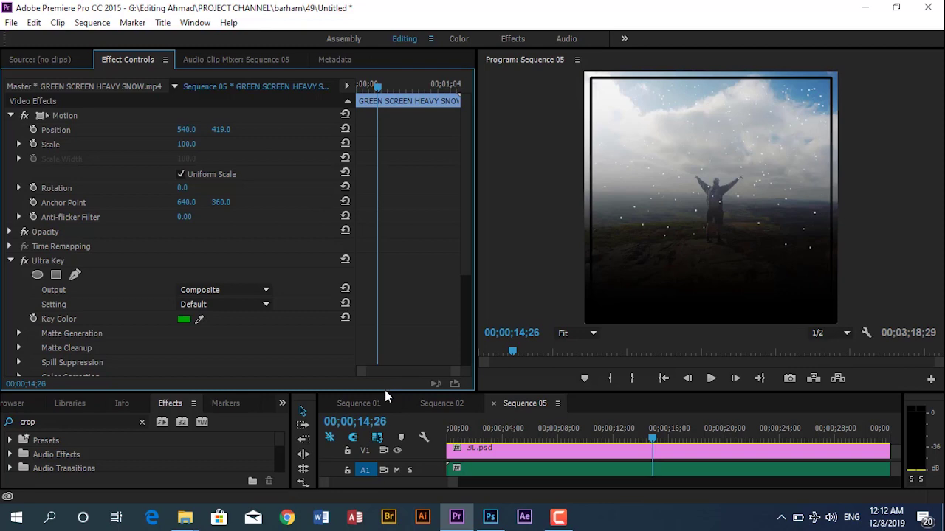
- Split the A1 music where its waveform gets louder, delete the quieter first part and move the remainder to the sequence start
left_click_drag(386, 391, 386, 246)
left_click(448, 294)
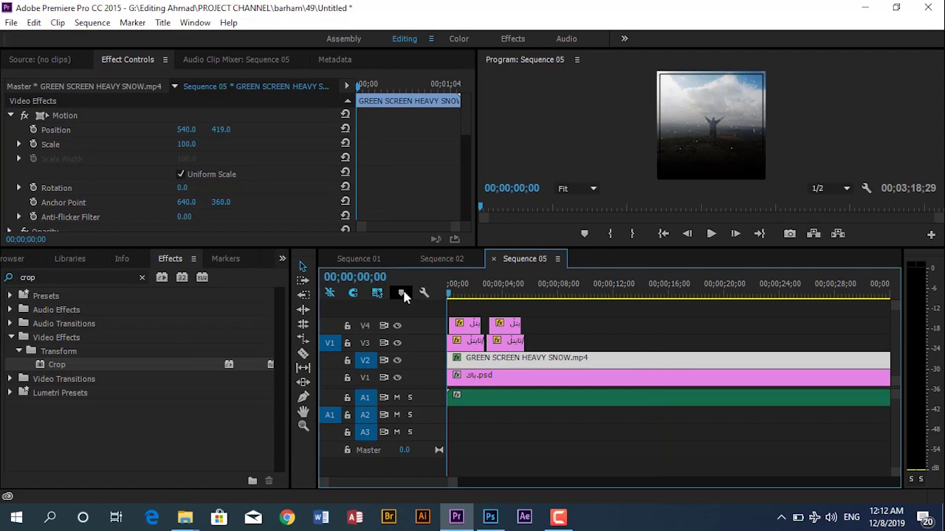
key("shift+equal")
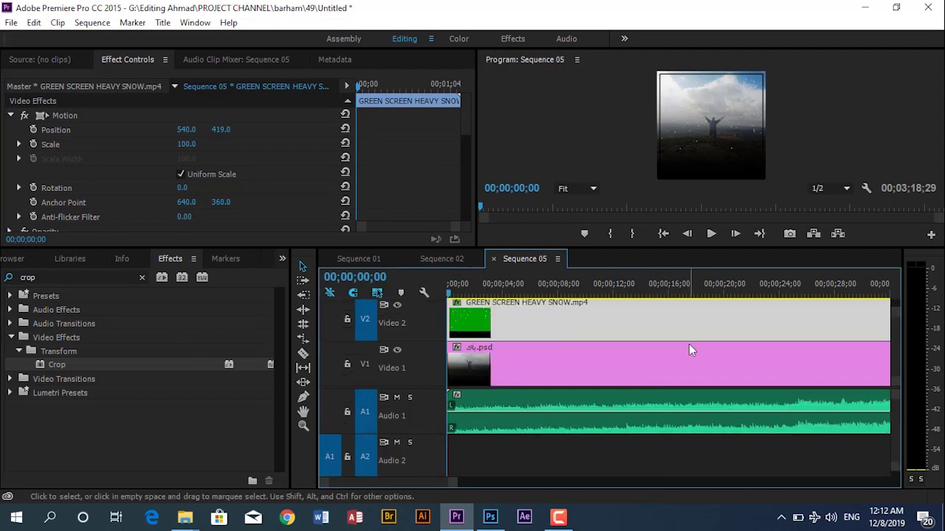
key("minus")
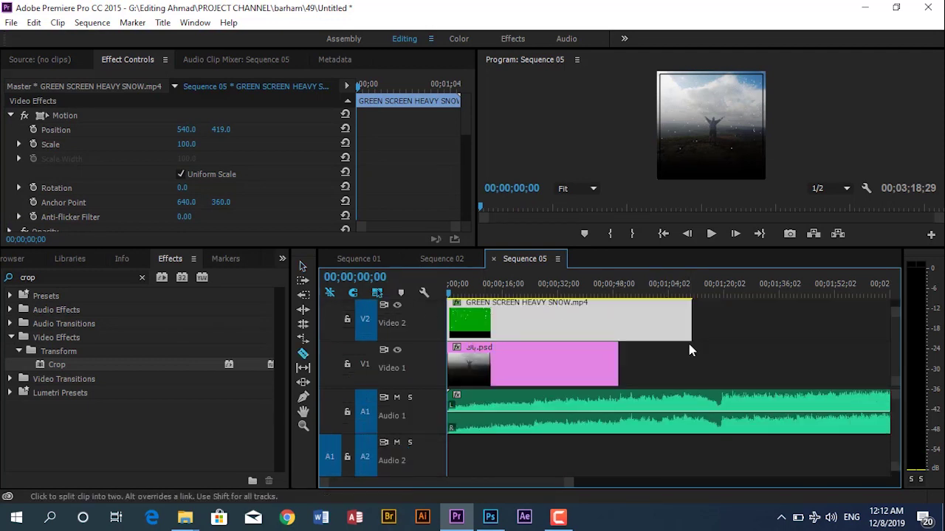
left_click(721, 418)
key("v")
left_click(693, 419)
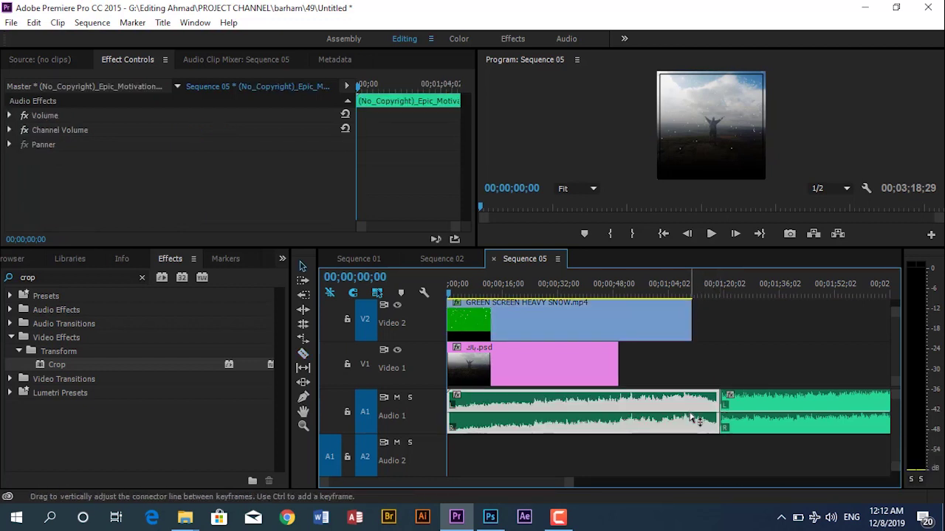
key("Delete")
left_click_drag(764, 406, 410, 373)
- Play the sequence full screen from the start to review the titles and snow with the shortened music
left_click(453, 289)
key("ctrl+grave")
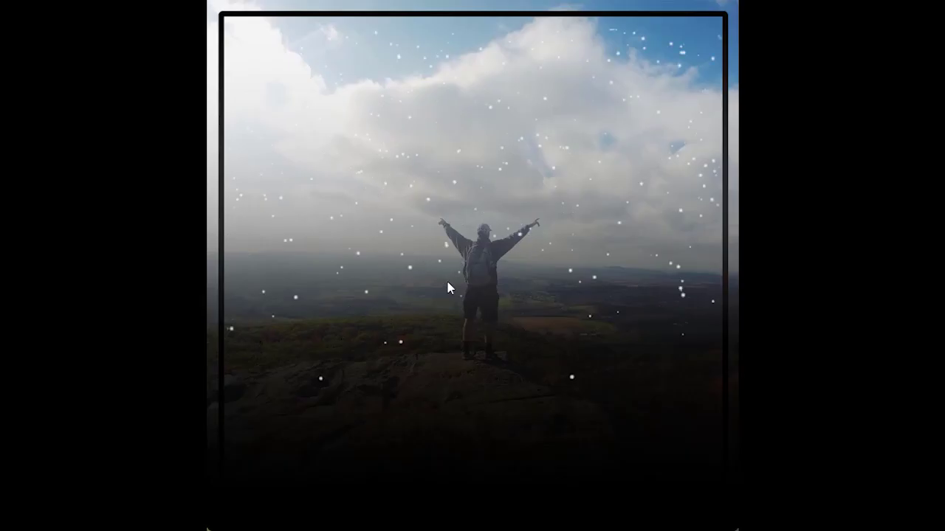
key("space")
key("space")
key("ctrl+grave")
left_click_drag(506, 290, 409, 287)
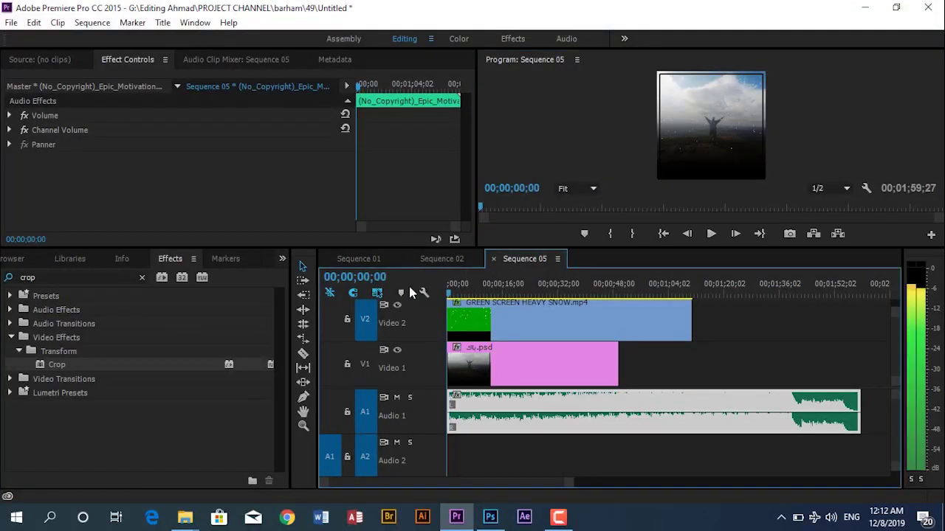
key("ctrl+grave")
key("space")
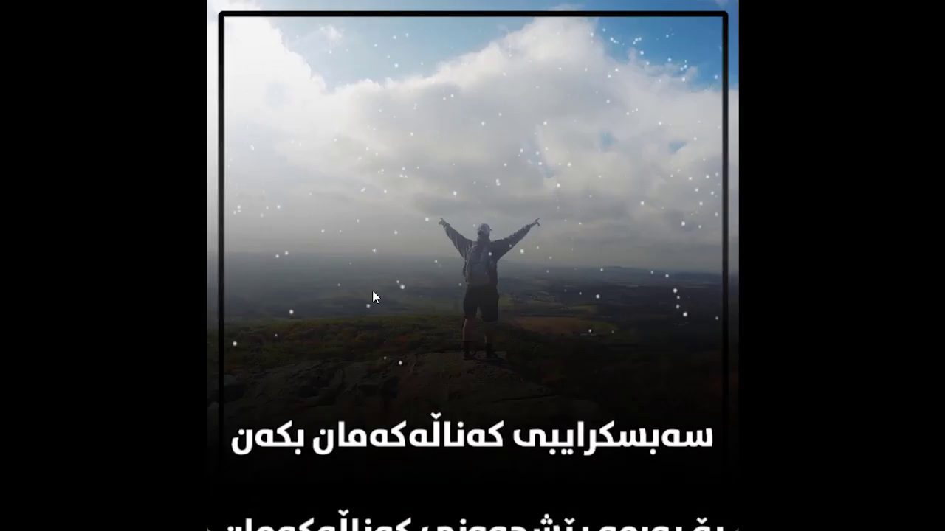